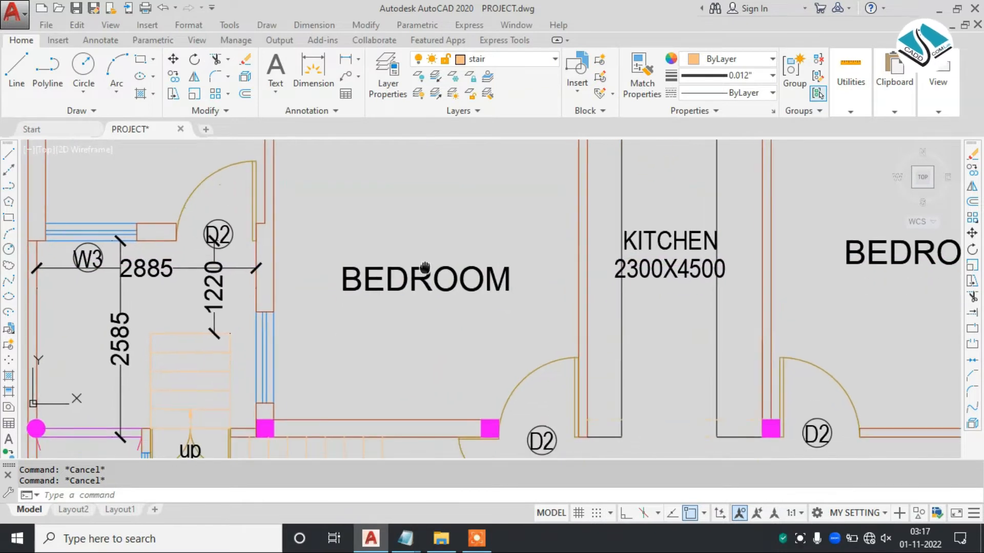
# Step: Place single-line text "asdasdasdadsd" above the bedroom label beside the kitchen, using a 270° rotation and Ortho mode
pyautogui.scroll(2, 428, 295)
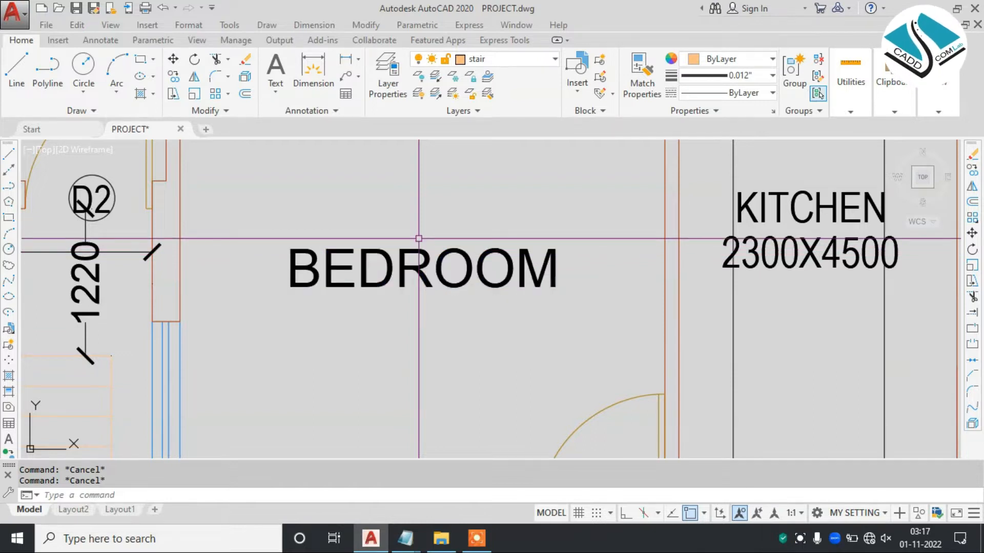
pyautogui.write('ext')
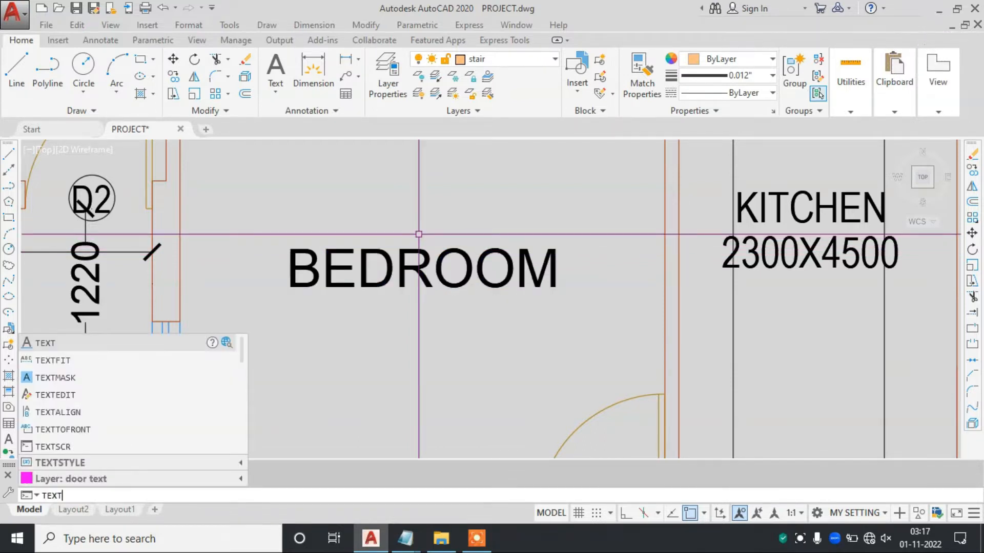
pyautogui.press('Return')
pyautogui.moveTo(281, 281); pyautogui.dragTo(267, 348, button='middle')
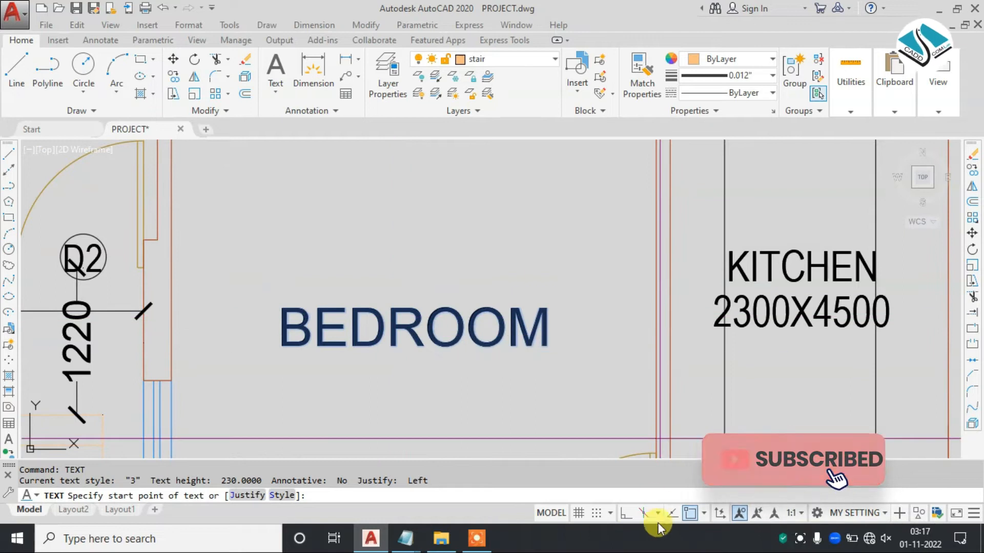
pyautogui.click(624, 514)
pyautogui.moveTo(405, 169); pyautogui.dragTo(404, 241, button='middle')
pyautogui.click(404, 241)
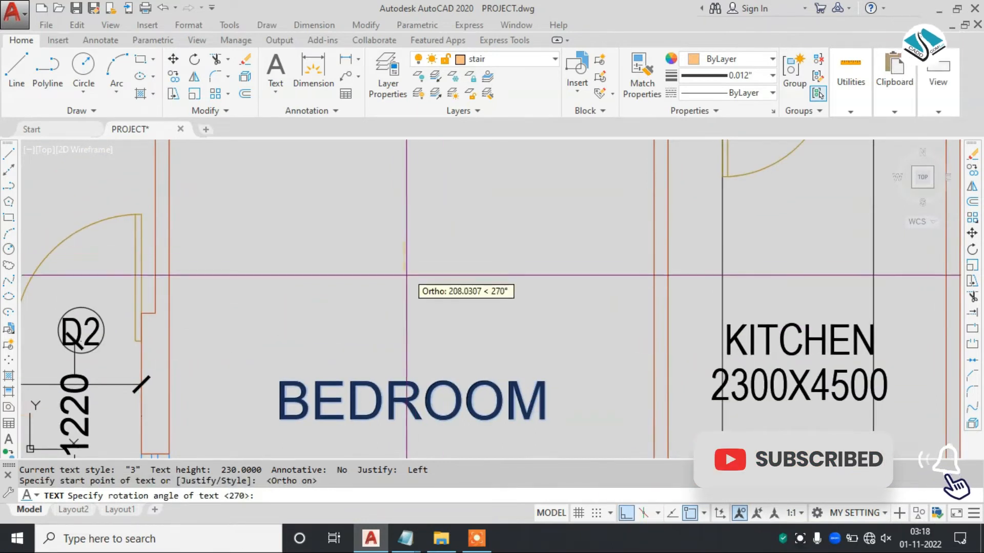
pyautogui.press('Return')
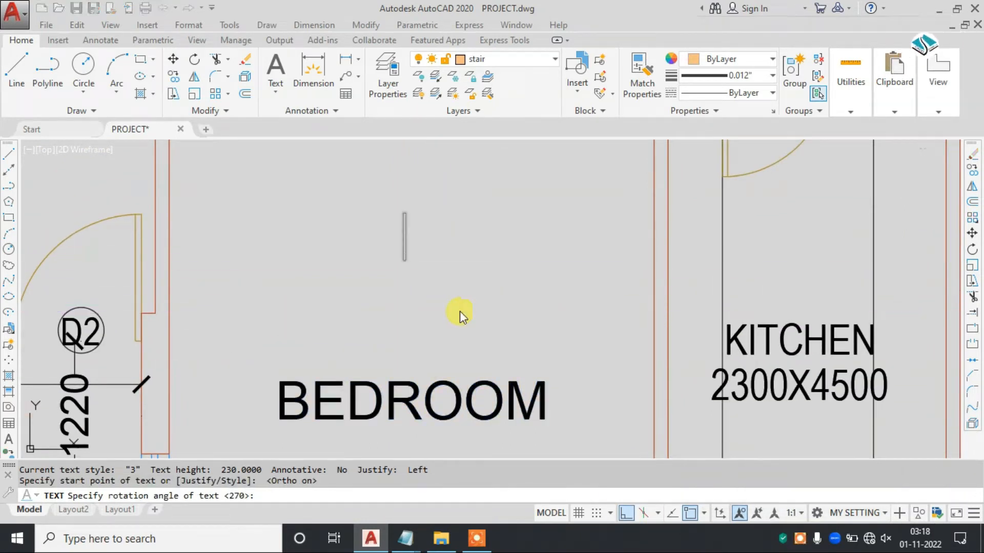
pyautogui.write('asdasdasdadsd')
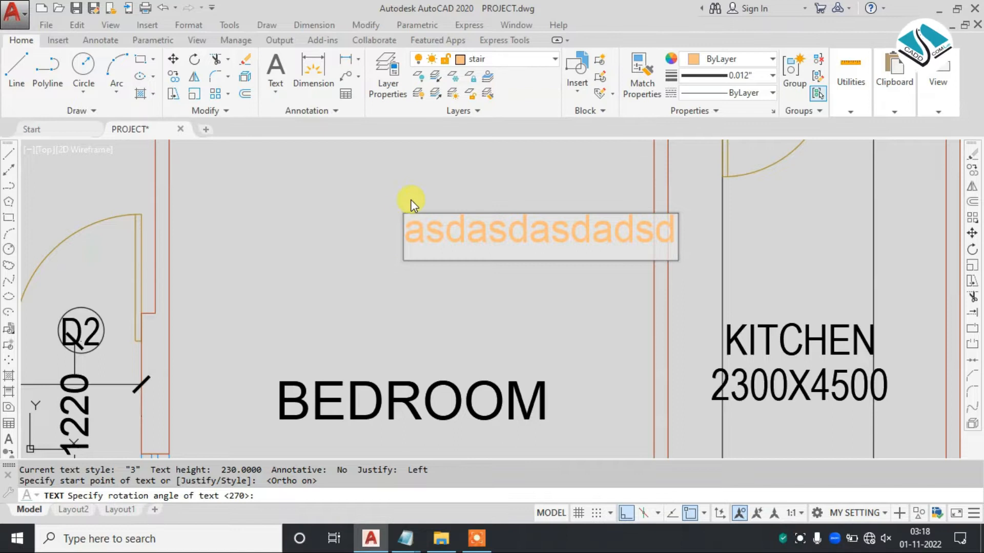
pyautogui.press('Escape')
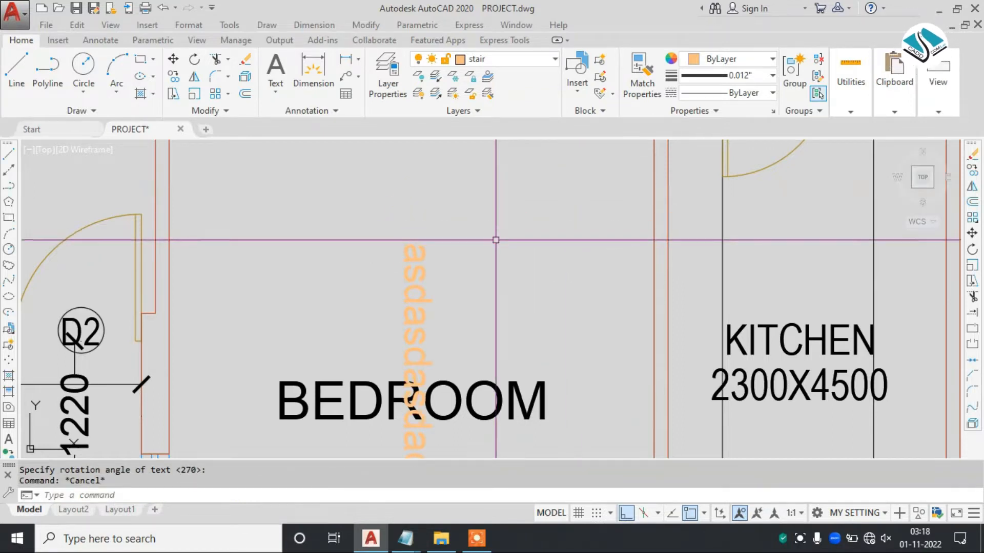
# Step: Rotate the "asdasdasdadsd" text by 90° about its start point to make it read horizontally
pyautogui.click(350, 287)
pyautogui.write('ro')
pyautogui.press('Return')
pyautogui.click(403, 244)
pyautogui.click(425, 193)
# Step: Move the "asdasdasdadsd" text horizontally to centre it above the BEDROOM label
pyautogui.click(474, 198)
pyautogui.click(421, 252)
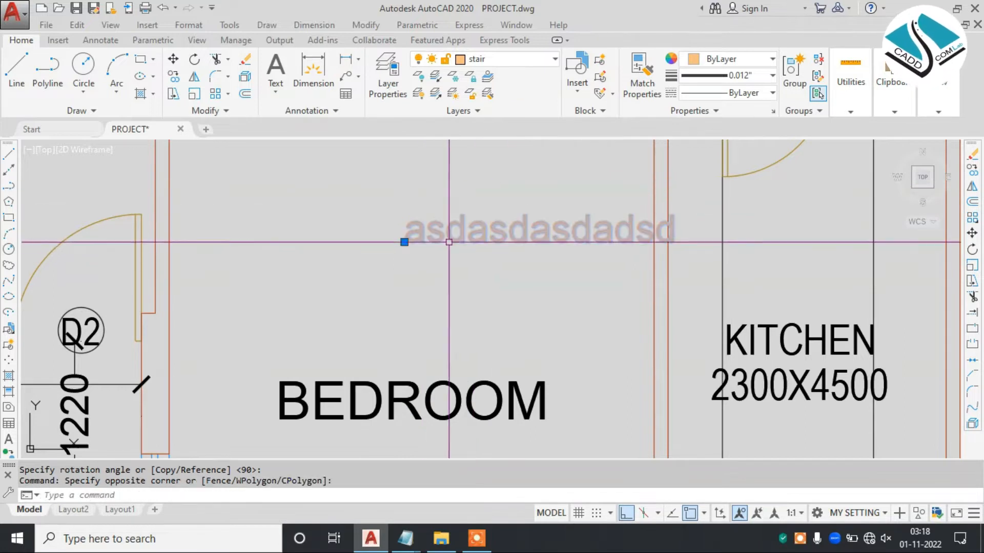
pyautogui.write('m')
pyautogui.press('Return')
pyautogui.click(465, 236)
pyautogui.click(329, 254)
pyautogui.press('Escape')
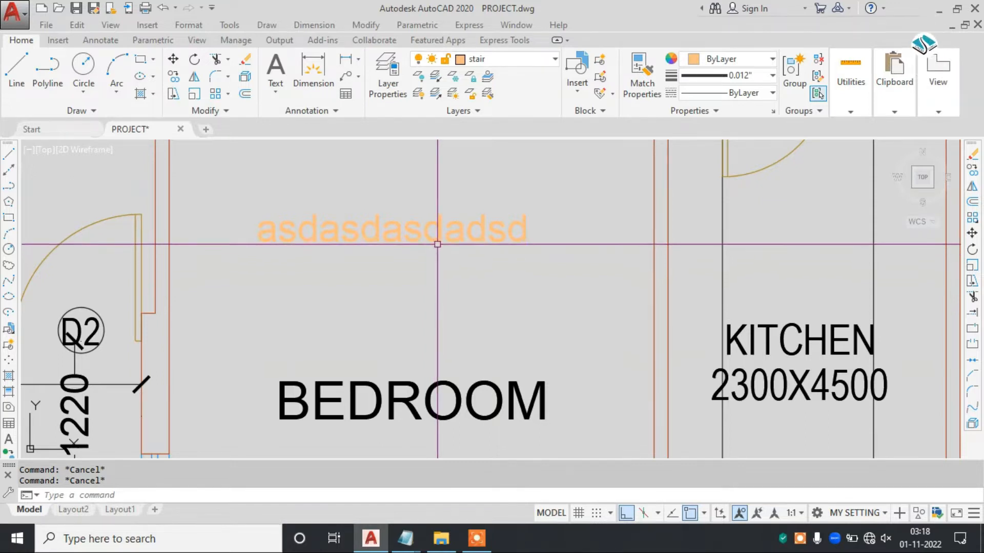
# Step: Erase the "asdasdasdadsd" sample text from the bedroom
pyautogui.scroll(-3, 439, 230)
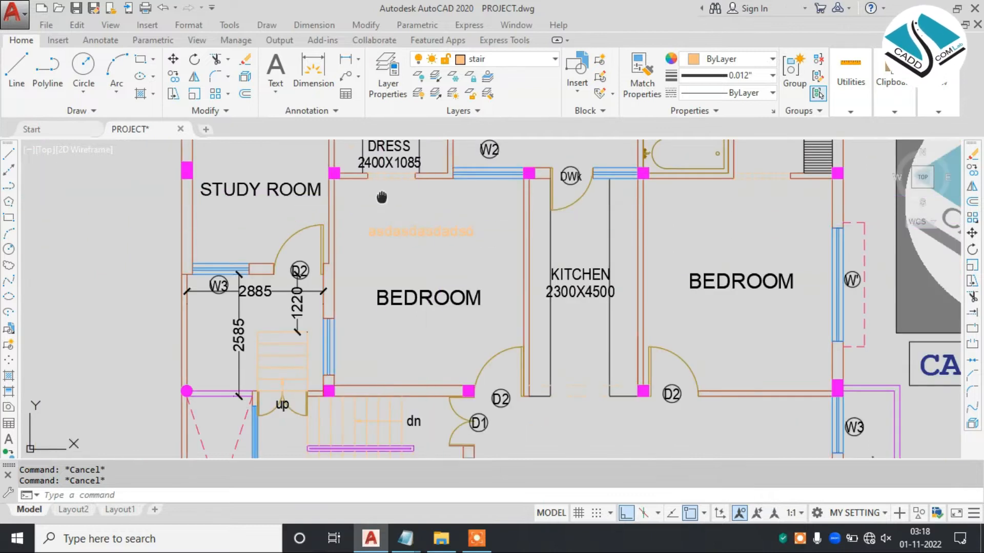
pyautogui.write('e')
pyautogui.press('Return')
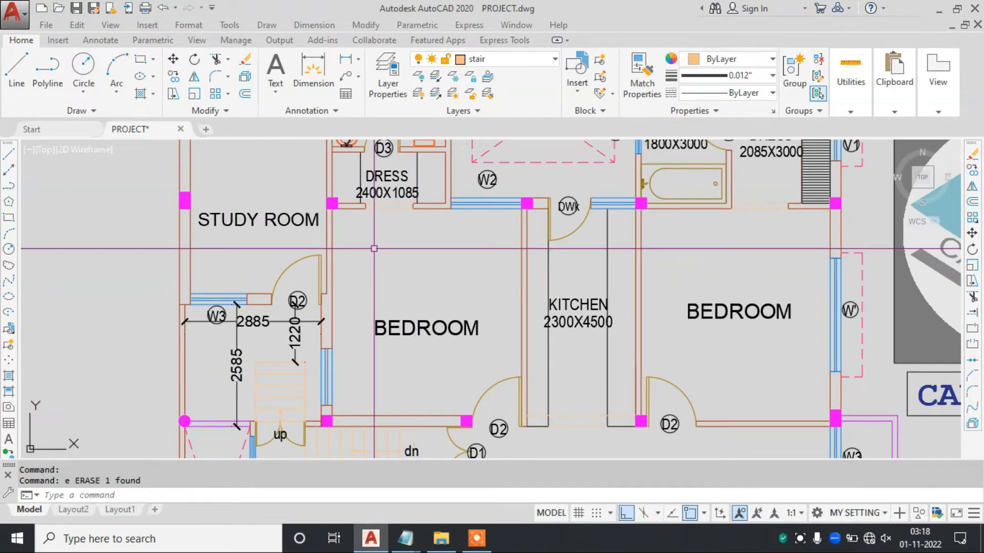
# Step: Open the 1500X1500 TOILET label in the multiline text editor to inspect it, and close it without changes
pyautogui.scroll(-3, 371, 247)
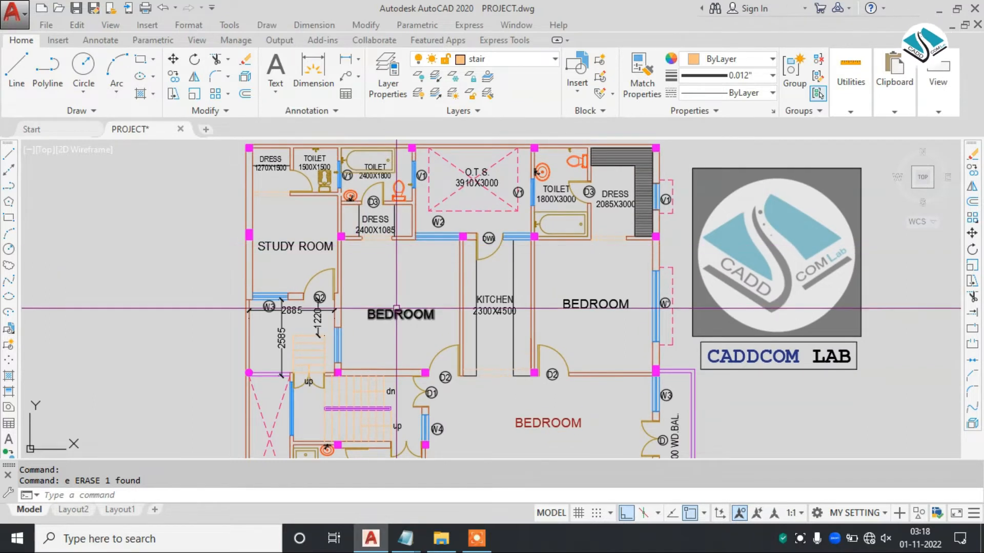
pyautogui.scroll(2, 400, 310)
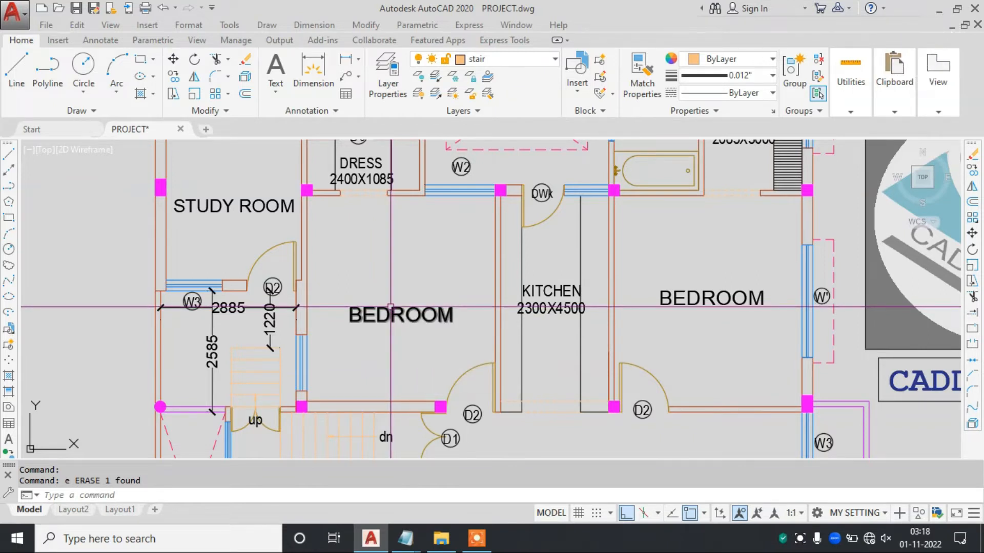
pyautogui.moveTo(338, 251); pyautogui.dragTo(358, 352, button='middle')
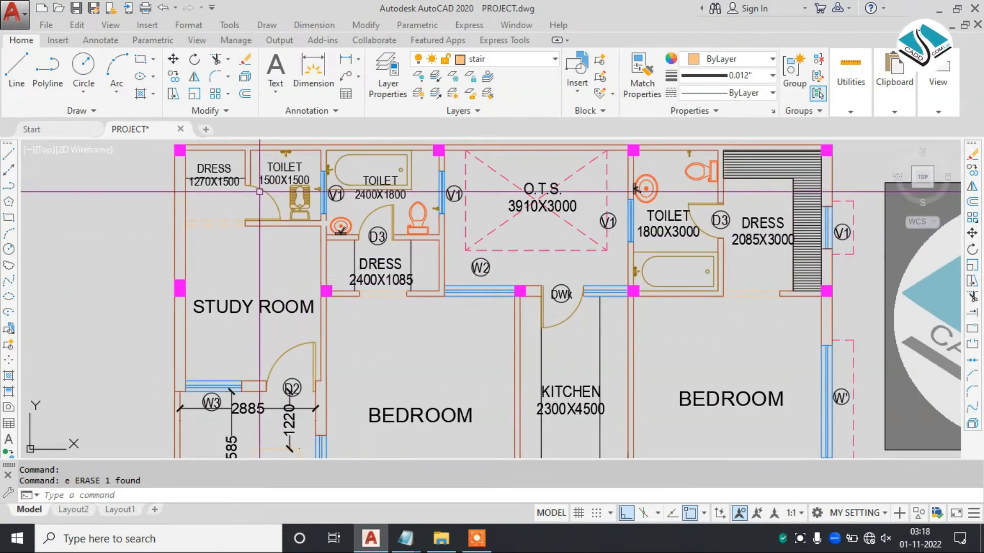
pyautogui.scroll(2, 270, 167)
pyautogui.click(271, 169)
pyautogui.doubleClick(272, 169)
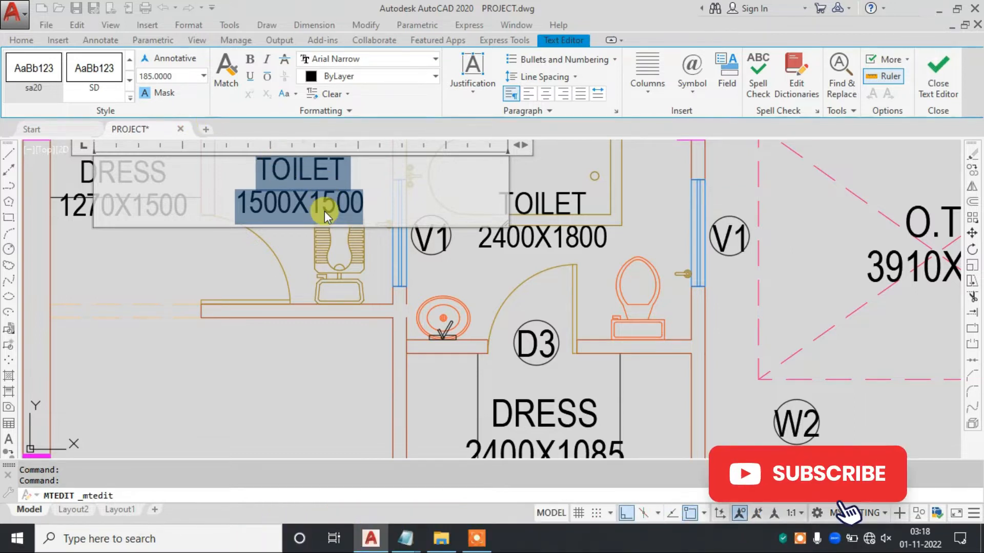
pyautogui.click(942, 76)
# Step: Open the BEDROOM label beside the kitchen for editing to check its text type, and exit without changes
pyautogui.scroll(-5, 445, 357)
pyautogui.moveTo(445, 357); pyautogui.dragTo(372, 202, button='middle')
pyautogui.moveTo(459, 329); pyautogui.dragTo(418, 253, button='middle')
pyautogui.scroll(5, 421, 302)
pyautogui.click(434, 252)
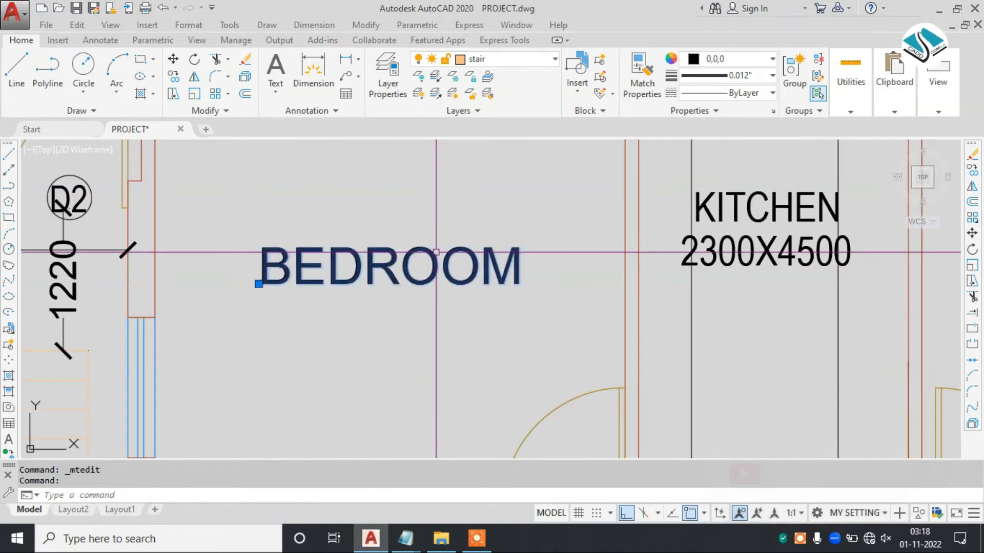
pyautogui.doubleClick(516, 264)
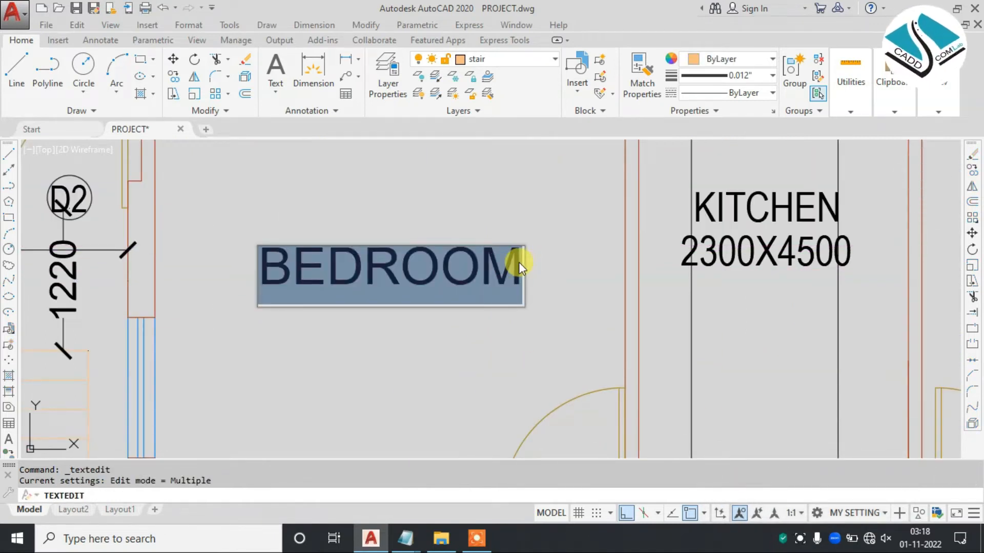
pyautogui.press('Escape')
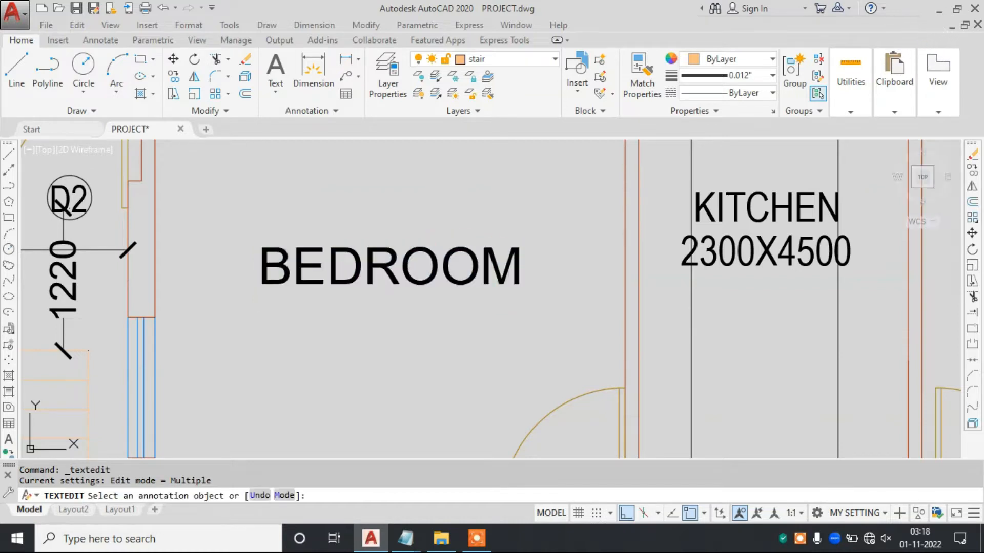
pyautogui.press('Escape')
# Step: Switch to the Notepad notes, highlight "Text to mtext" in the first item, and return to the drawing
pyautogui.scroll(-4, 429, 247)
pyautogui.moveTo(381, 231); pyautogui.dragTo(366, 292, button='middle')
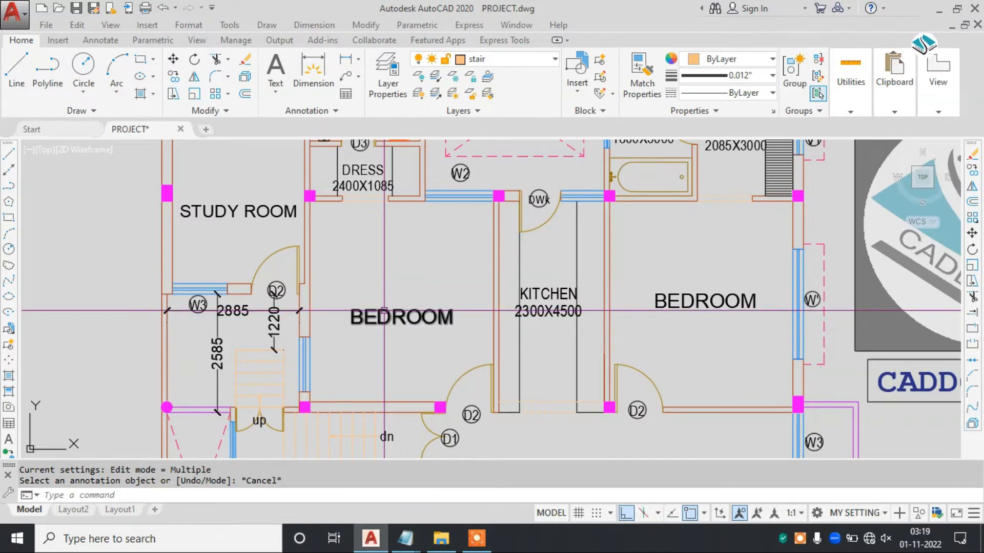
pyautogui.scroll(4, 397, 313)
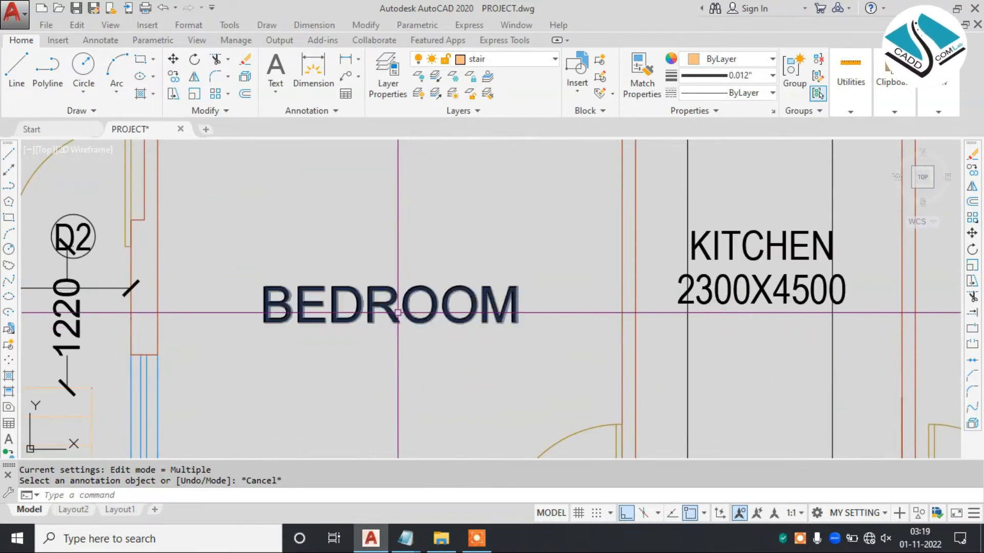
pyautogui.moveTo(398, 312); pyautogui.dragTo(369, 259, button='middle')
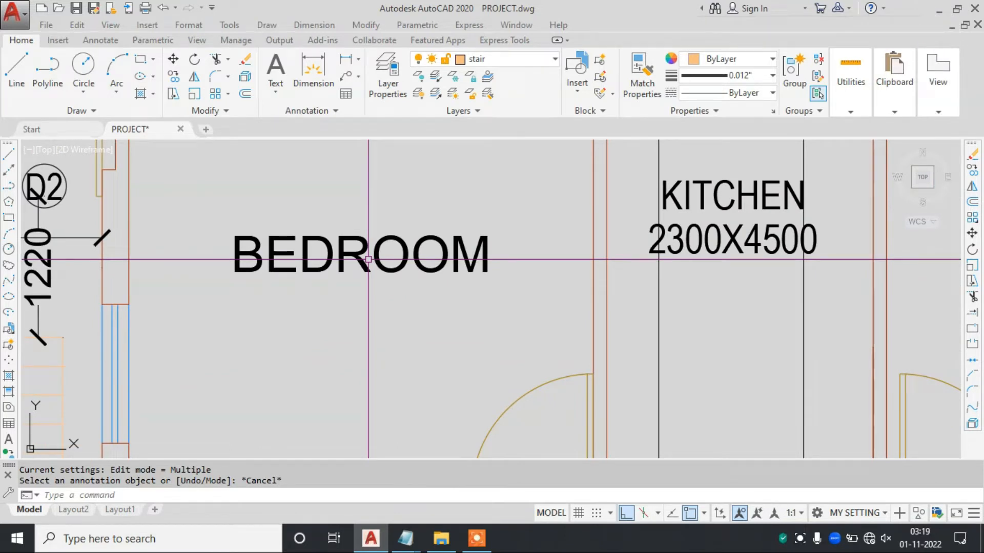
pyautogui.click(406, 532)
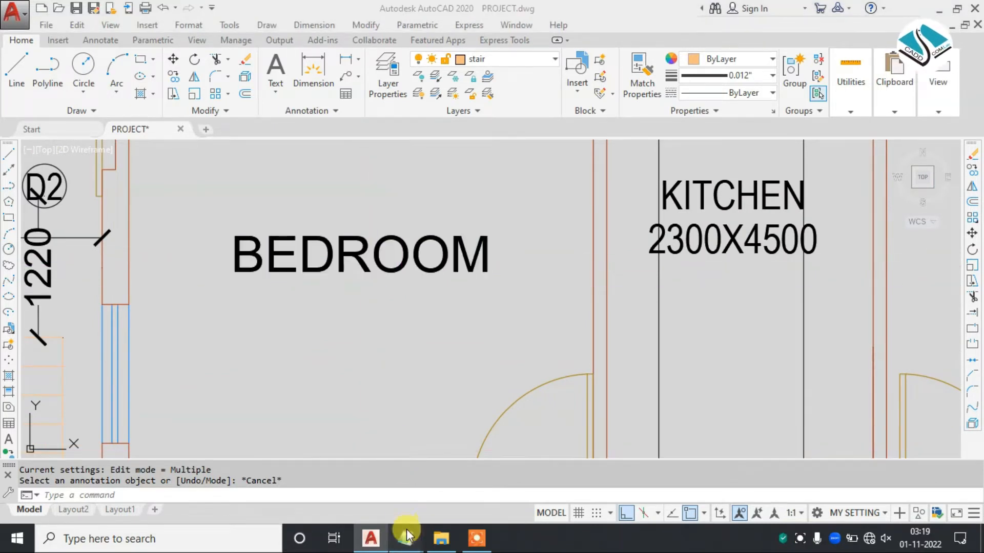
pyautogui.click(366, 436)
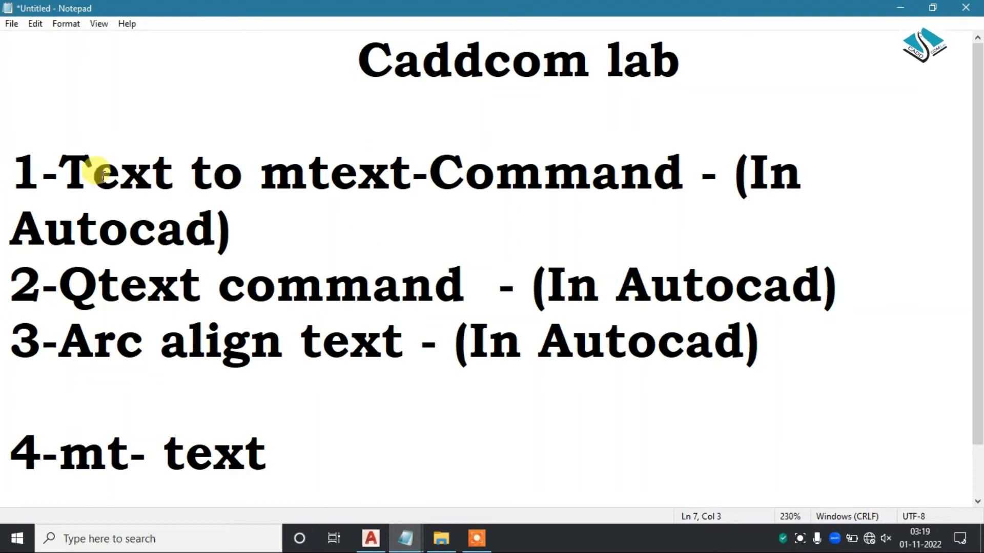
pyautogui.moveTo(69, 166); pyautogui.dragTo(415, 172)
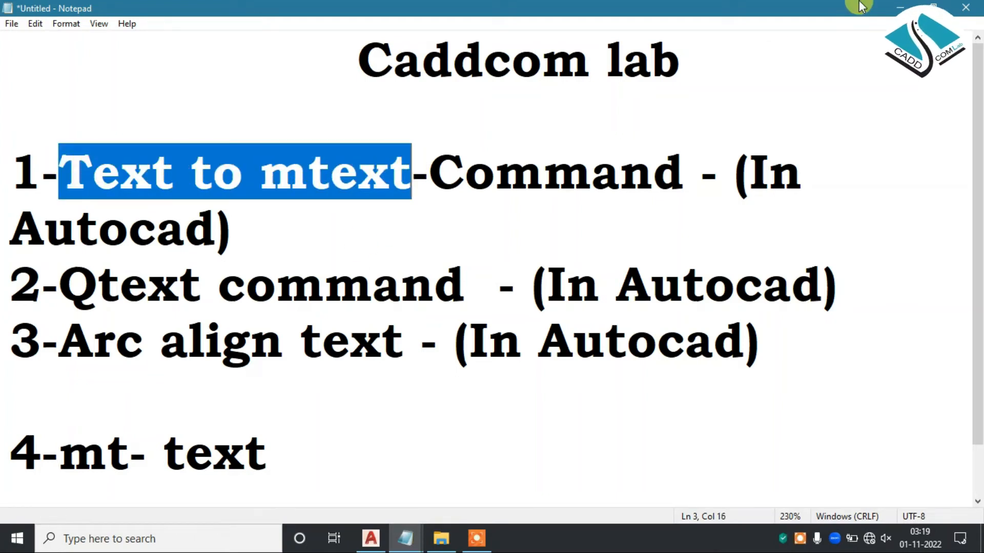
pyautogui.click(900, 7)
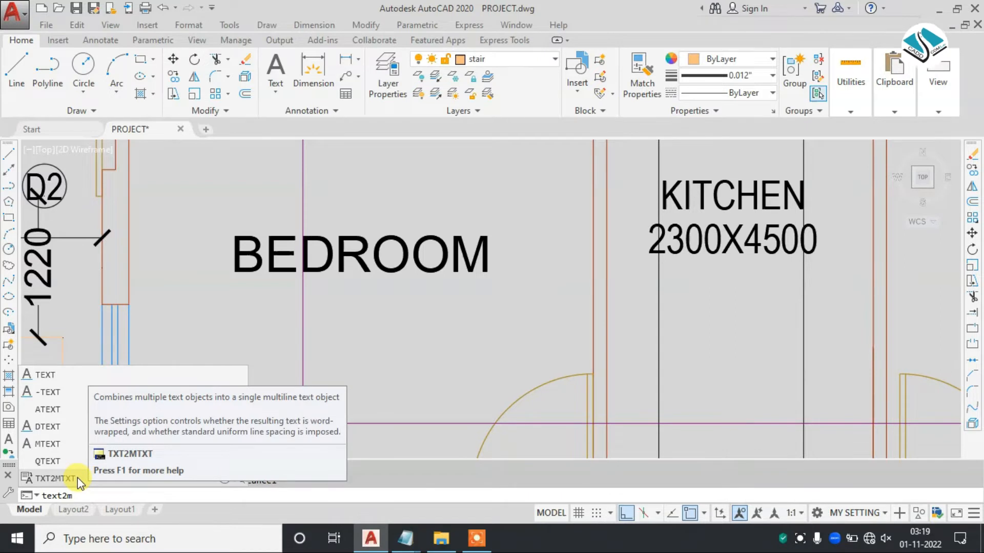
# Step: Clear the partly entered text2m command and display the Express Tools commands
pyautogui.press('Escape')
pyautogui.press('Escape')
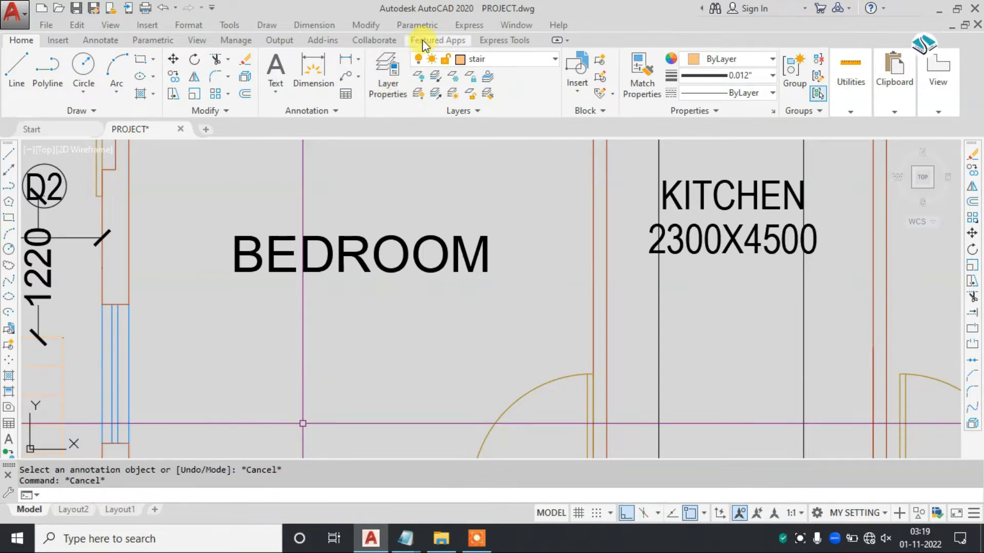
pyautogui.click(504, 41)
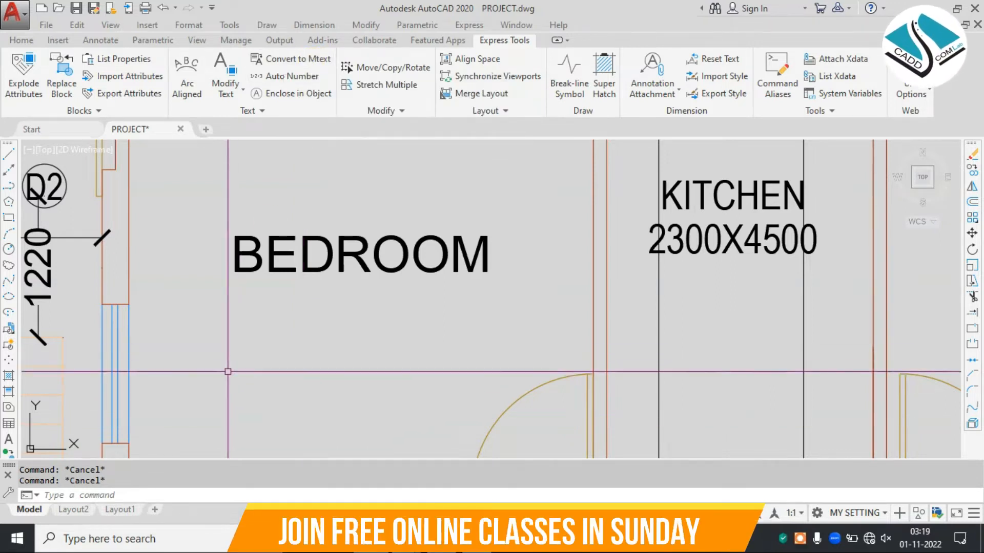
# Step: Combine the STUDY ROOM label and the three BEDROOM labels into one multiline text object with TXT2MTXT
pyautogui.click(188, 494)
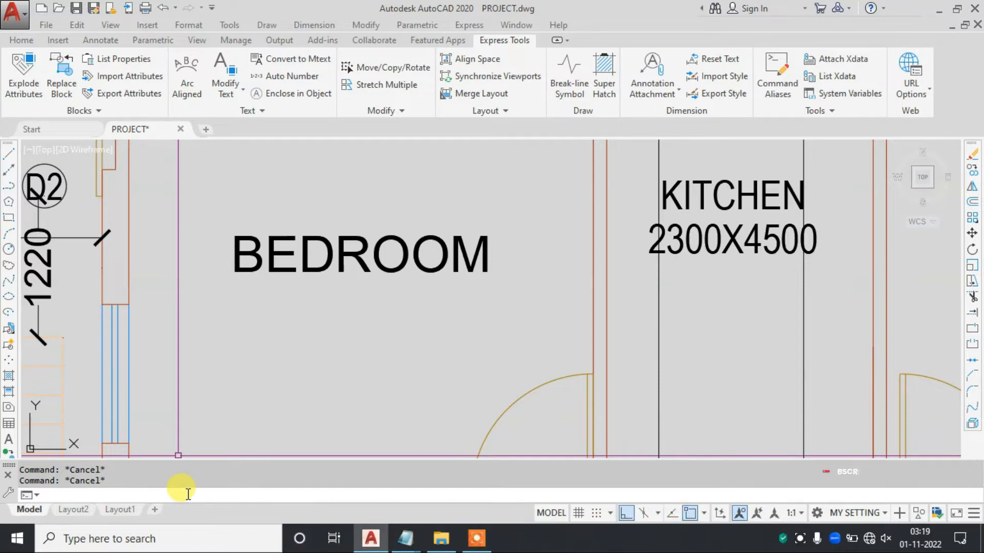
pyautogui.write('text2m')
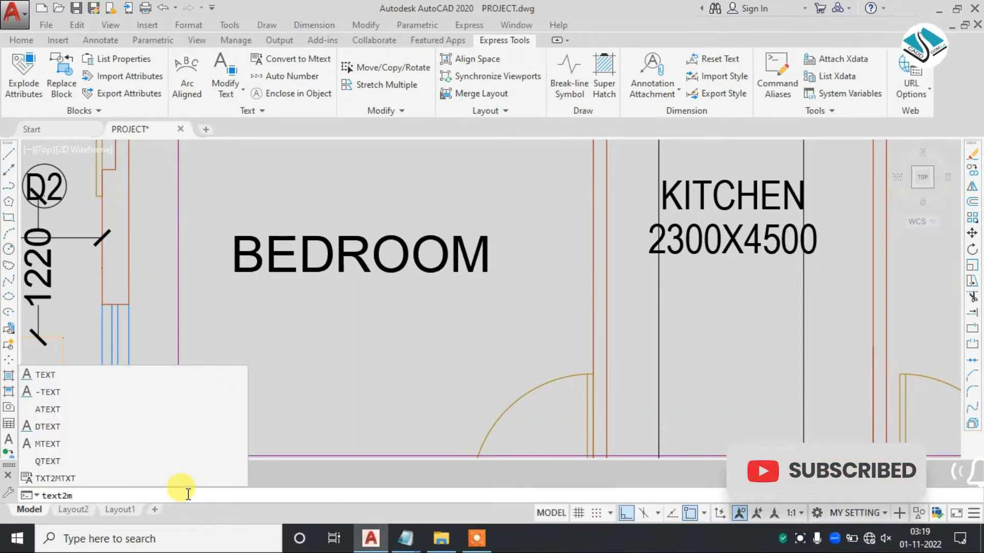
pyautogui.write('text')
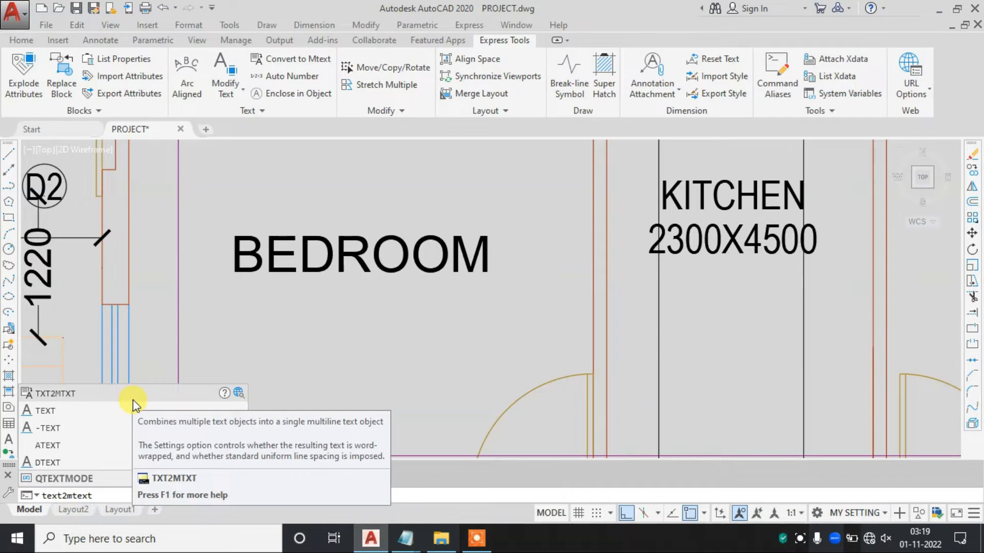
pyautogui.click(119, 396)
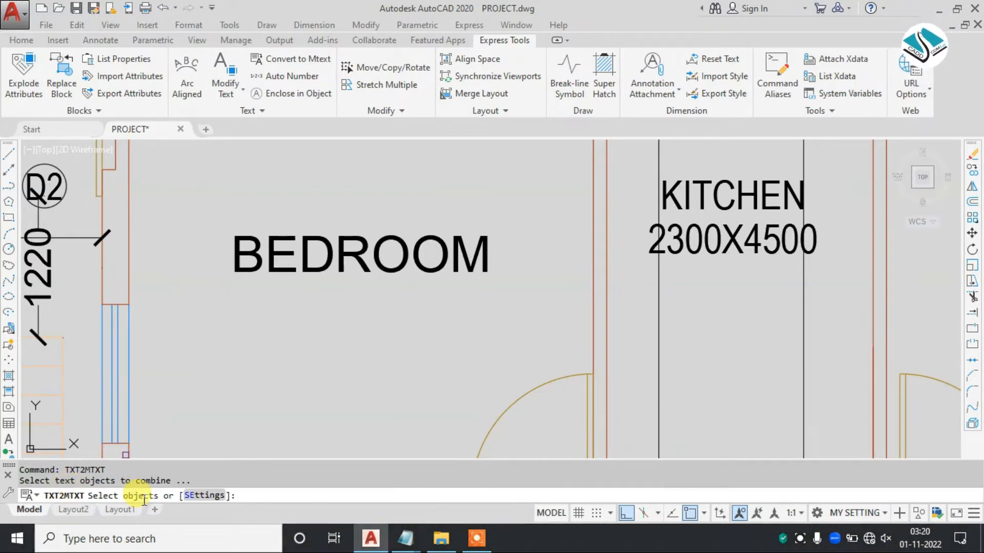
pyautogui.scroll(-4, 321, 288)
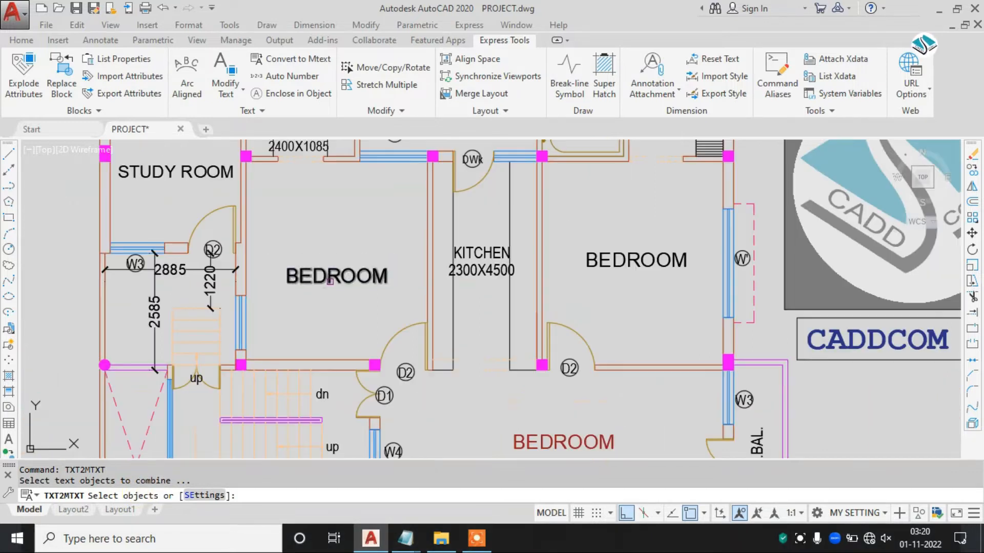
pyautogui.click(392, 271)
pyautogui.click(158, 172)
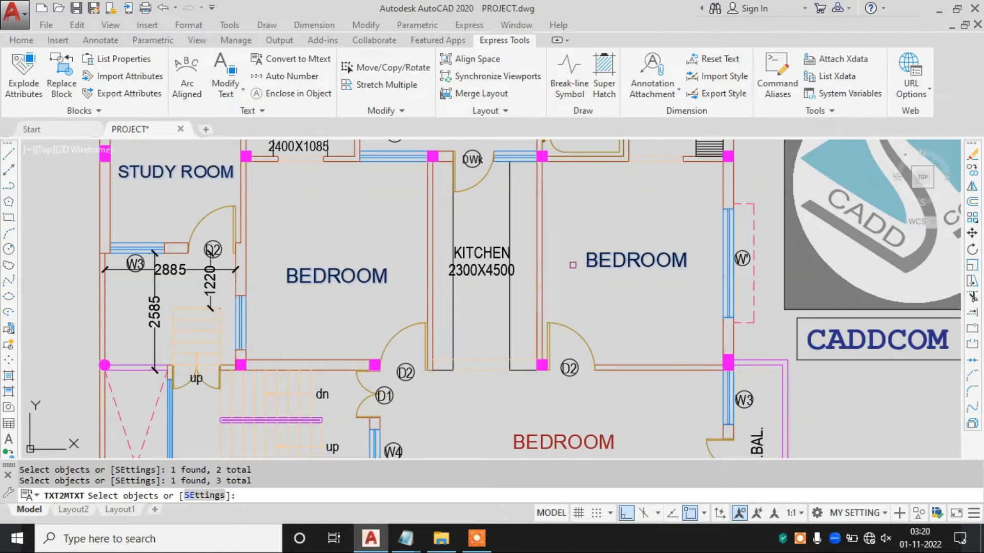
pyautogui.scroll(-2, 573, 265)
pyautogui.moveTo(391, 207); pyautogui.dragTo(391, 250, button='middle')
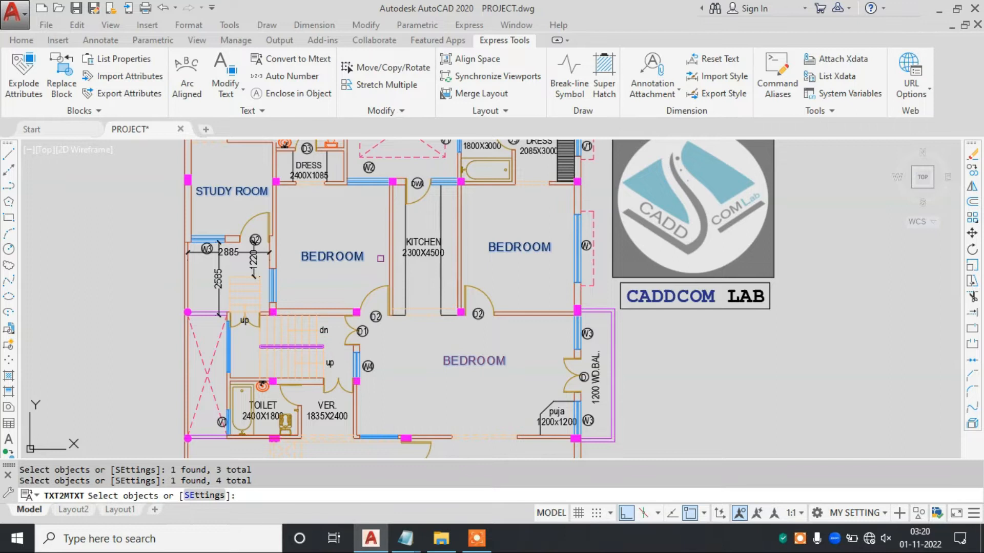
pyautogui.press('Return')
pyautogui.moveTo(202, 182); pyautogui.dragTo(206, 235, button='middle')
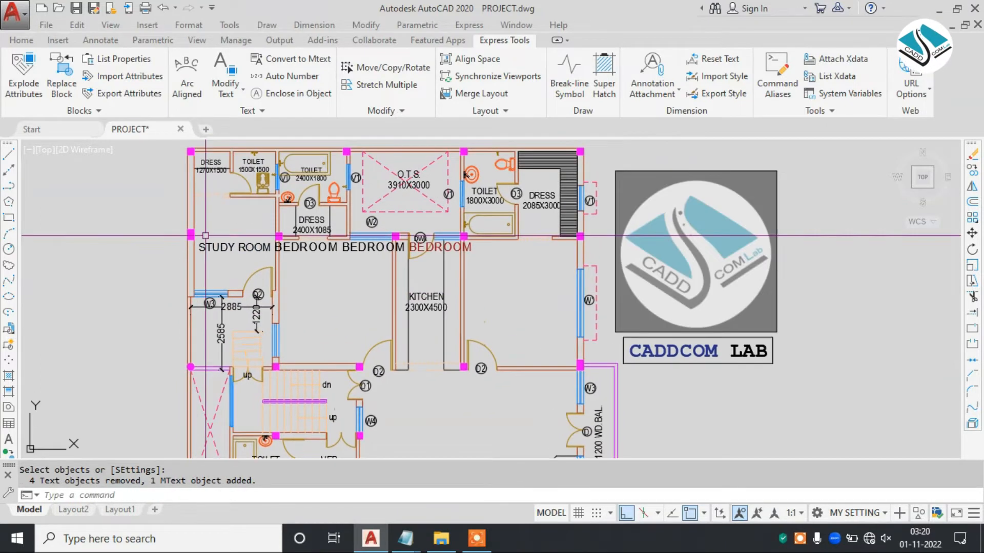
# Step: Select the combined room-label text for inspection, and undo its conversion to restore the four separate labels
pyautogui.scroll(2, 205, 236)
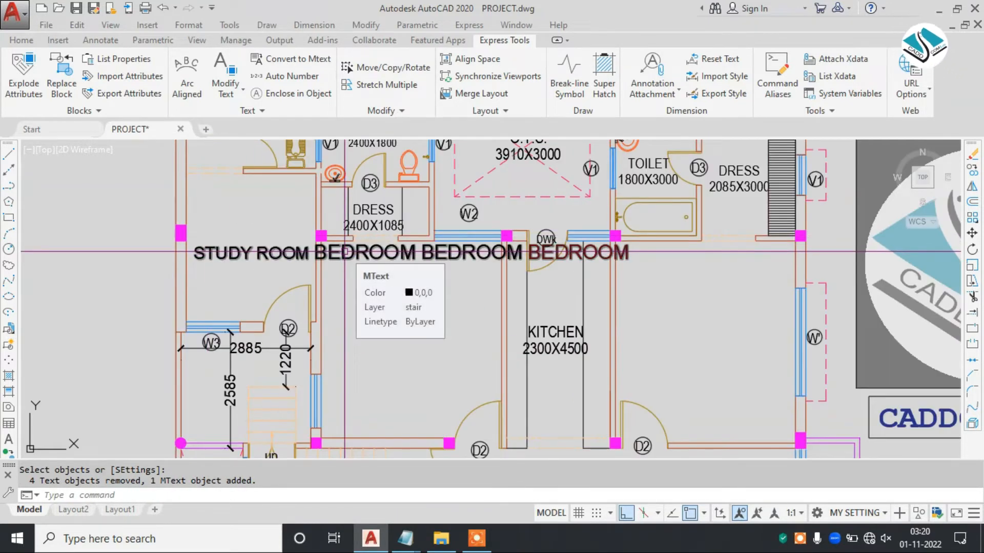
pyautogui.click(344, 251)
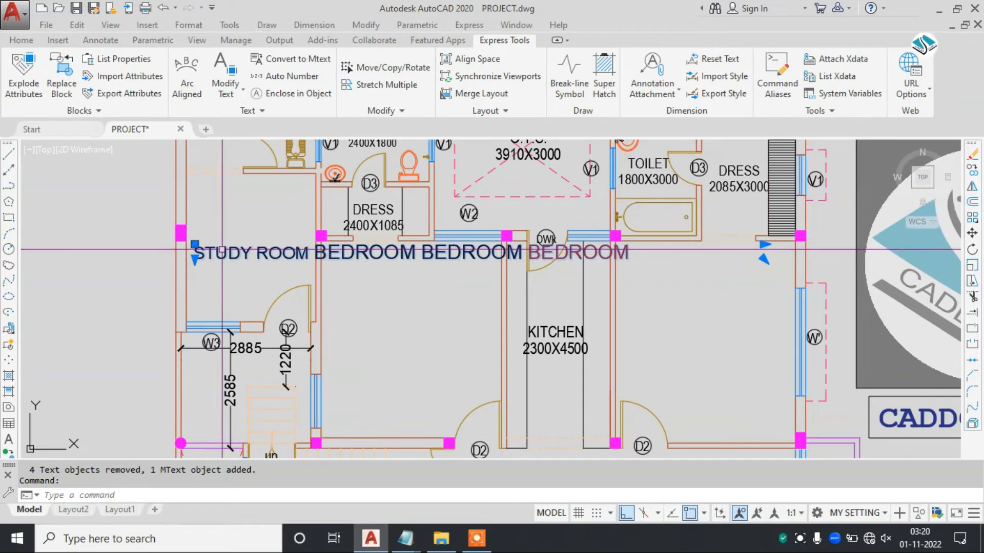
pyautogui.hotkey('ctrl', 'z')
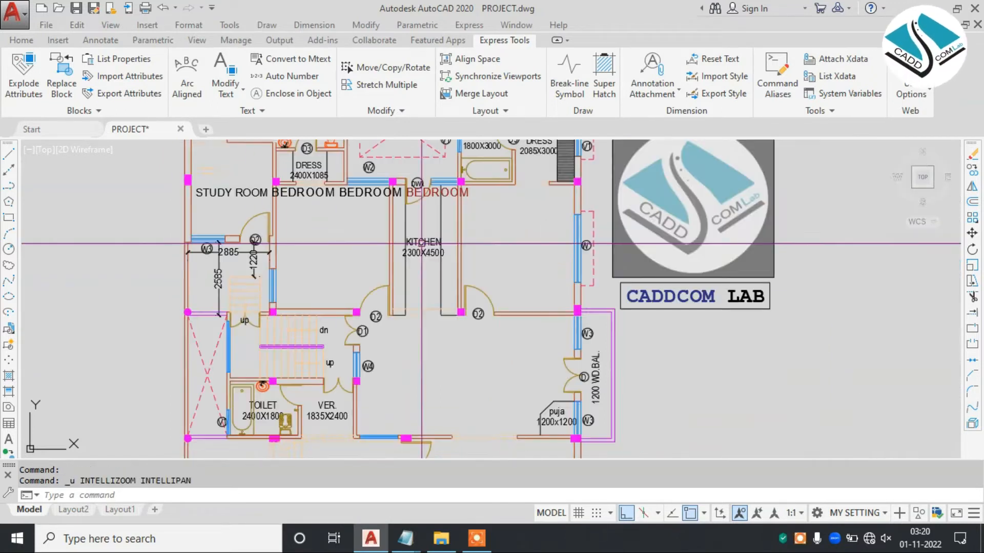
pyautogui.hotkey('ctrl', 'z')
pyautogui.hotkey('ctrl', 'z')
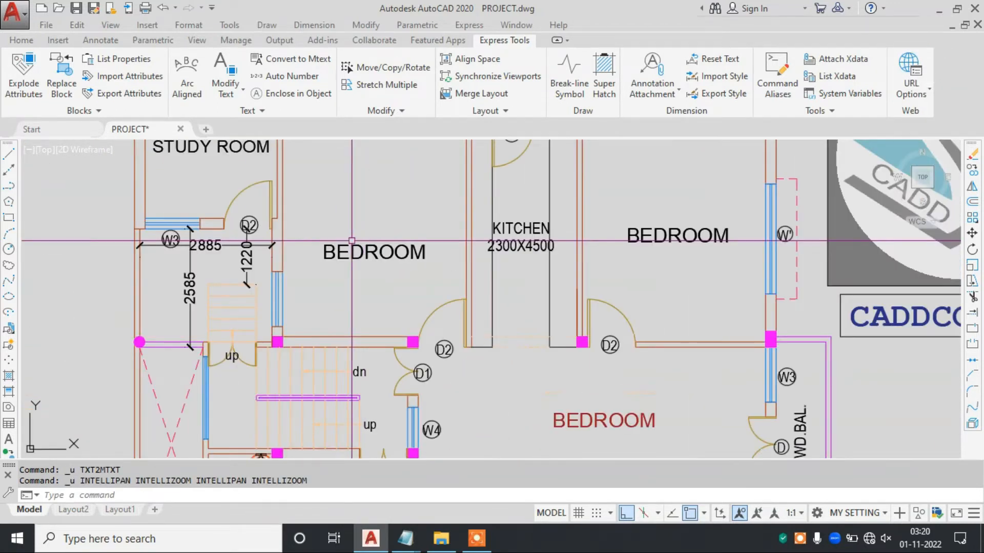
# Step: Convert only the STUDY ROOM label to multiline text with TXT2MTXT, check it in the text editor, and close the editor
pyautogui.moveTo(254, 160); pyautogui.dragTo(250, 189, button='middle')
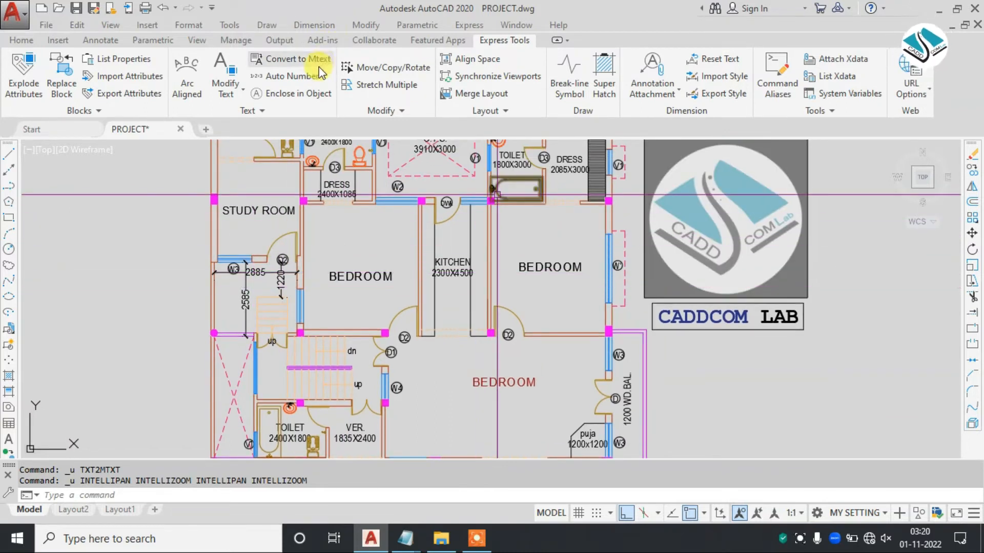
pyautogui.scroll(2, 270, 165)
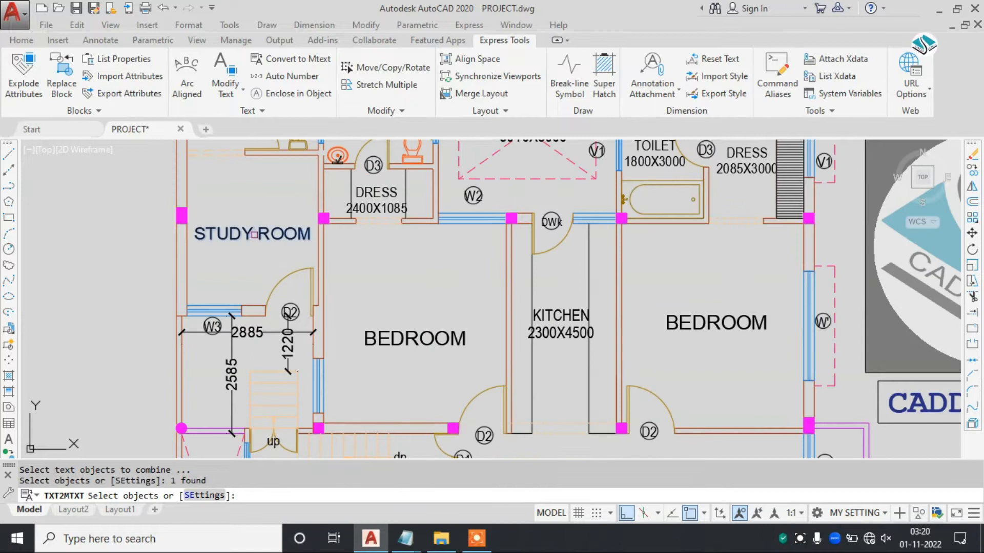
pyautogui.press('Return')
pyautogui.scroll(2, 227, 235)
pyautogui.click(260, 230)
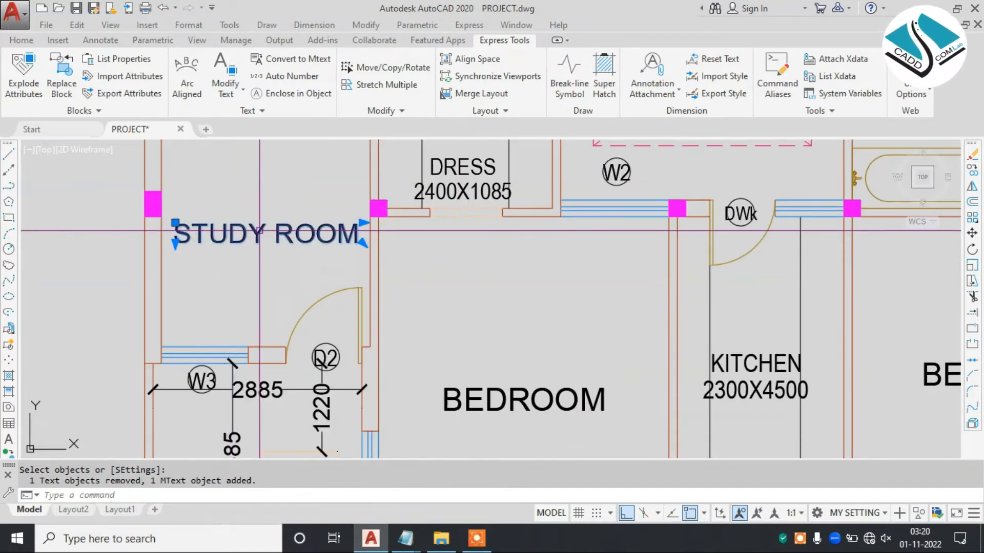
pyautogui.doubleClick(260, 231)
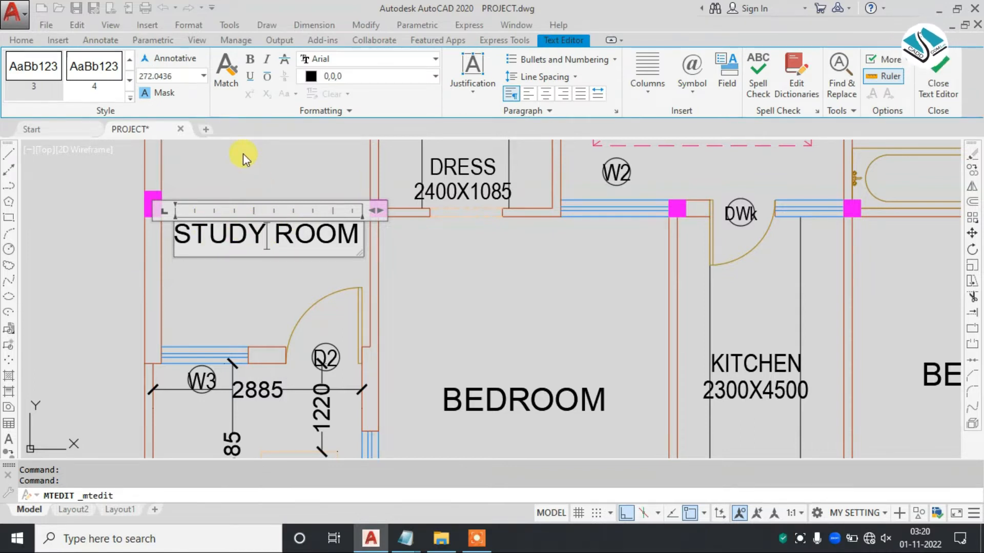
pyautogui.click(916, 98)
# Step: Open the BEDROOM label between the study side and the kitchen to check its text type, and exit without changes
pyautogui.scroll(-4, 337, 267)
pyautogui.moveTo(337, 267)
pyautogui.mouseDown(button='middle')
pyautogui.moveTo(456, 274)
pyautogui.moveTo(375, 221)
pyautogui.mouseUp(button='middle')
pyautogui.scroll(3, 415, 305)
pyautogui.moveTo(421, 318)
pyautogui.mouseDown(button='middle')
pyautogui.moveTo(422, 309)
pyautogui.moveTo(394, 346)
pyautogui.mouseUp(button='middle')
pyautogui.scroll(-1, 394, 347)
pyautogui.press('Escape')
pyautogui.doubleClick(443, 254)
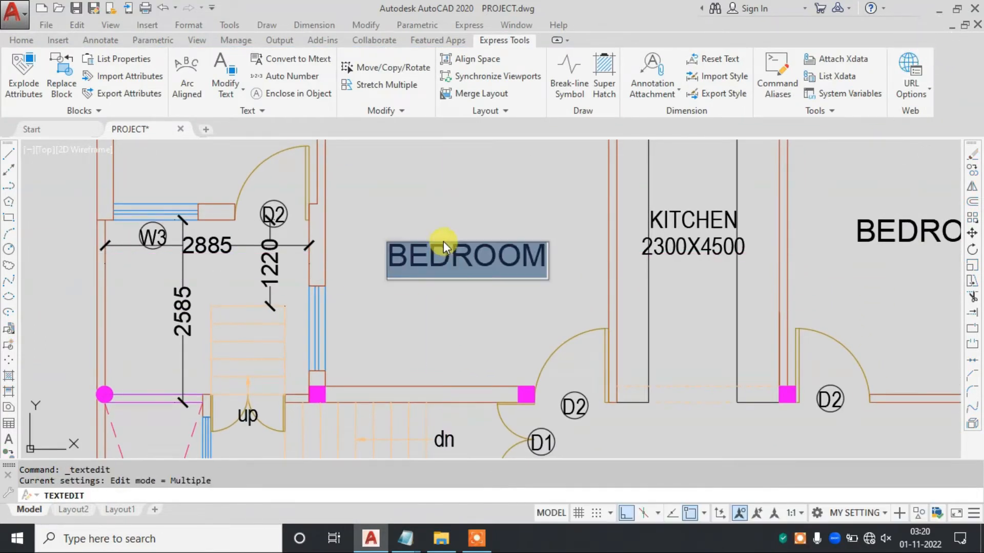
pyautogui.click(449, 195)
# Step: Convert the BEDROOM labels on both sides of the kitchen to multiline text, one at a time, with TXT2MTXT
pyautogui.click(300, 60)
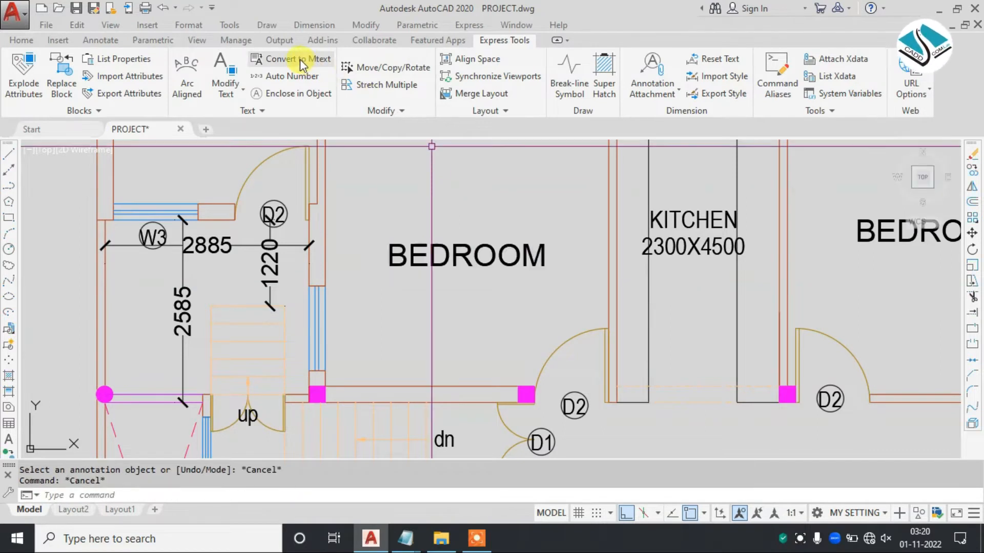
pyautogui.click(437, 252)
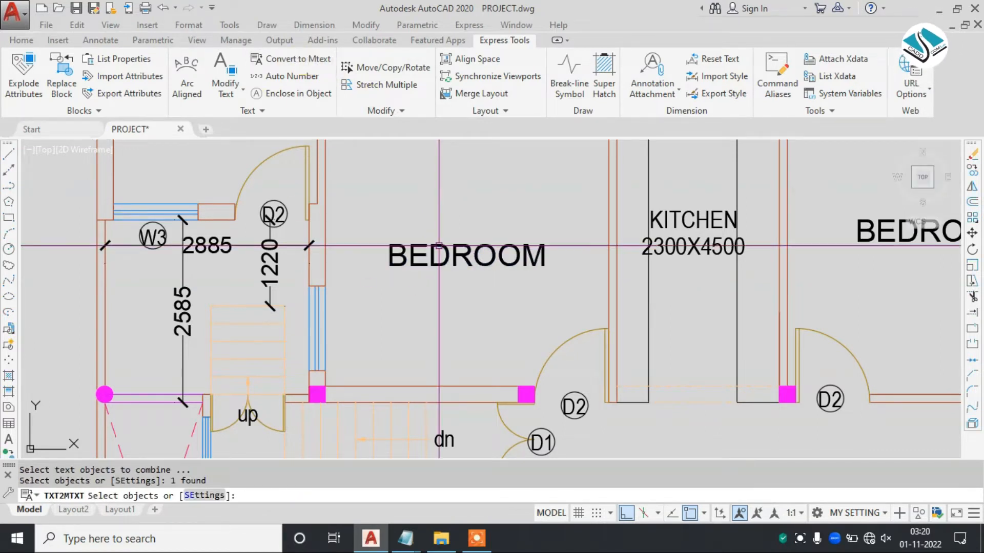
pyautogui.press('Return')
pyautogui.click(261, 59)
pyautogui.moveTo(602, 286); pyautogui.dragTo(394, 285, button='middle')
pyautogui.click(679, 233)
pyautogui.press('Return')
# Step: Convert the red BEDROOM label below the kitchen to multiline text with TXT2MTXT
pyautogui.click(261, 59)
pyautogui.scroll(-3, 248, 173)
pyautogui.scroll(1, 438, 330)
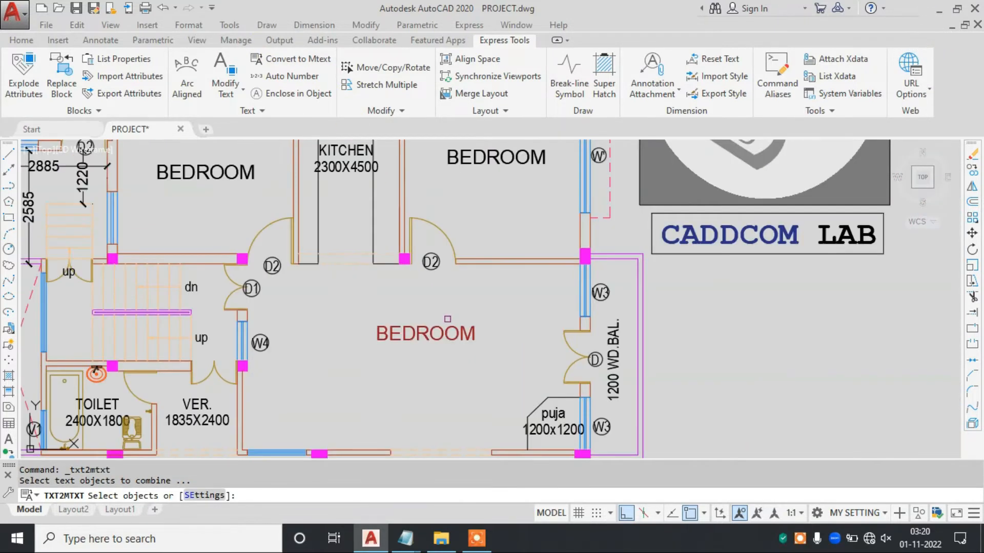
pyautogui.click(438, 333)
pyautogui.press('Return')
# Step: Format the BEDROOM label on the stair side of the kitchen in bold Copperplate Gothic Light and close the text editor
pyautogui.moveTo(330, 231); pyautogui.dragTo(396, 271, button='middle')
pyautogui.click(274, 211)
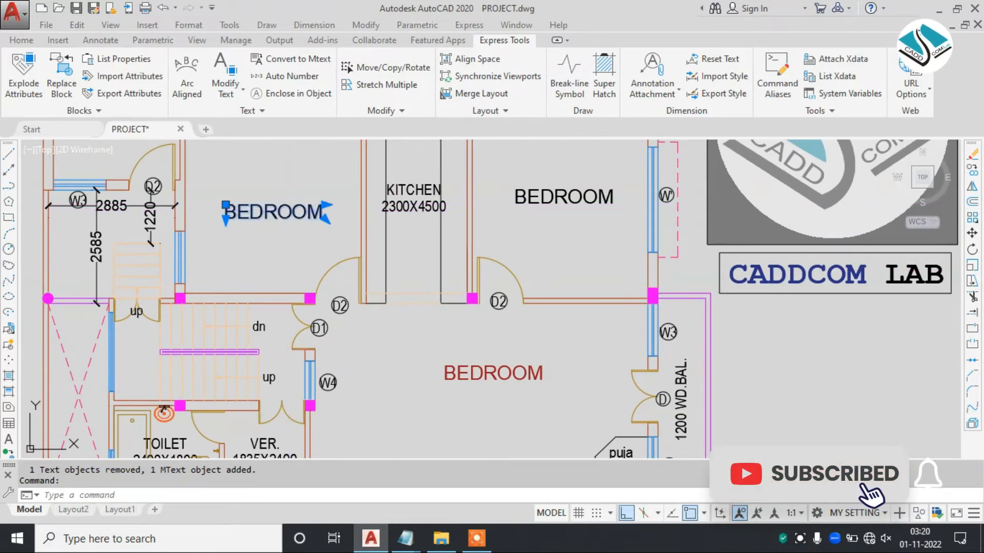
pyautogui.doubleClick(246, 202)
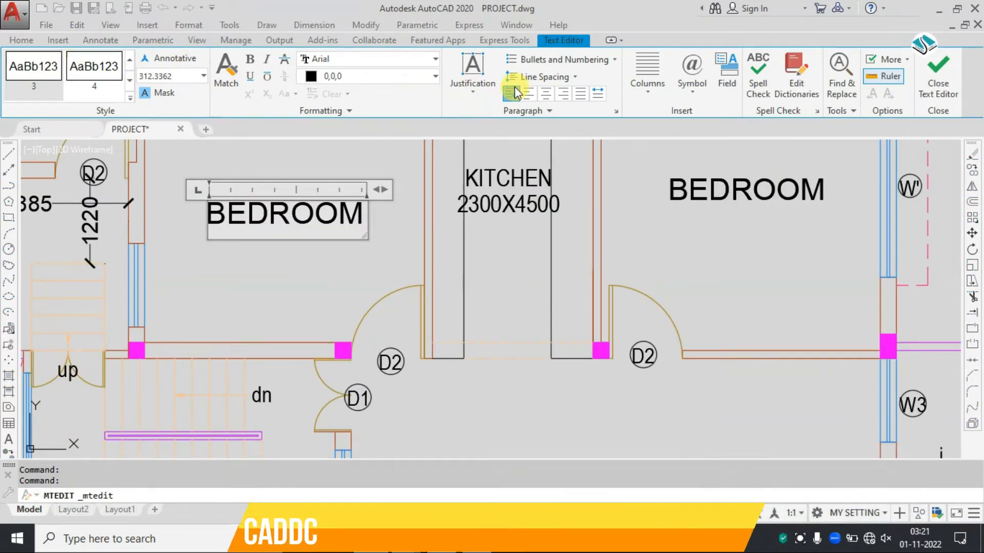
pyautogui.hotkey('ctrl', 'a')
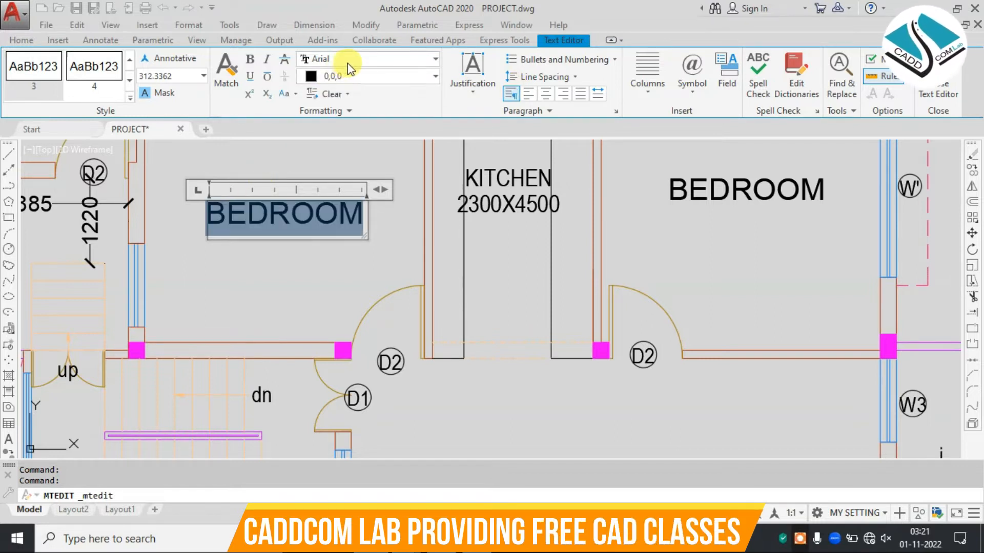
pyautogui.click(347, 63)
pyautogui.scroll(-10, 357, 159)
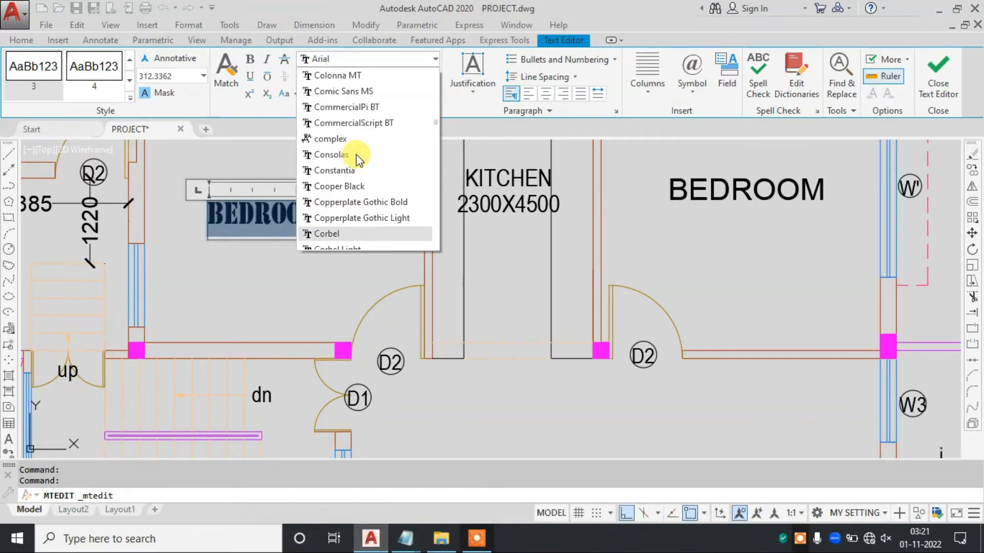
pyautogui.click(360, 219)
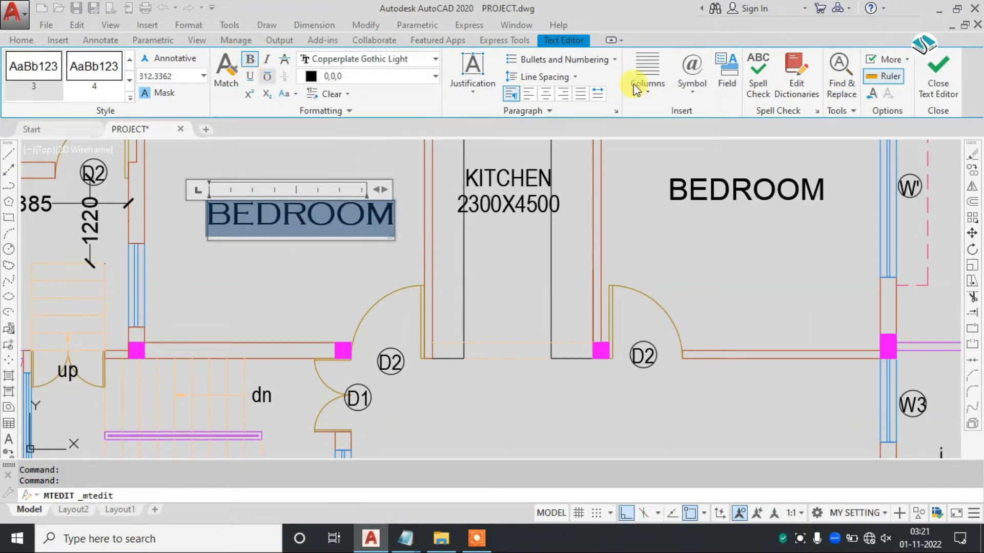
pyautogui.click(934, 78)
# Step: Format the BEDROOM label on the logo side of the kitchen in bold Arial Narrow with orange colour 205,105,40
pyautogui.scroll(-2, 312, 229)
pyautogui.moveTo(588, 246); pyautogui.dragTo(544, 261, button='middle')
pyautogui.scroll(2, 564, 225)
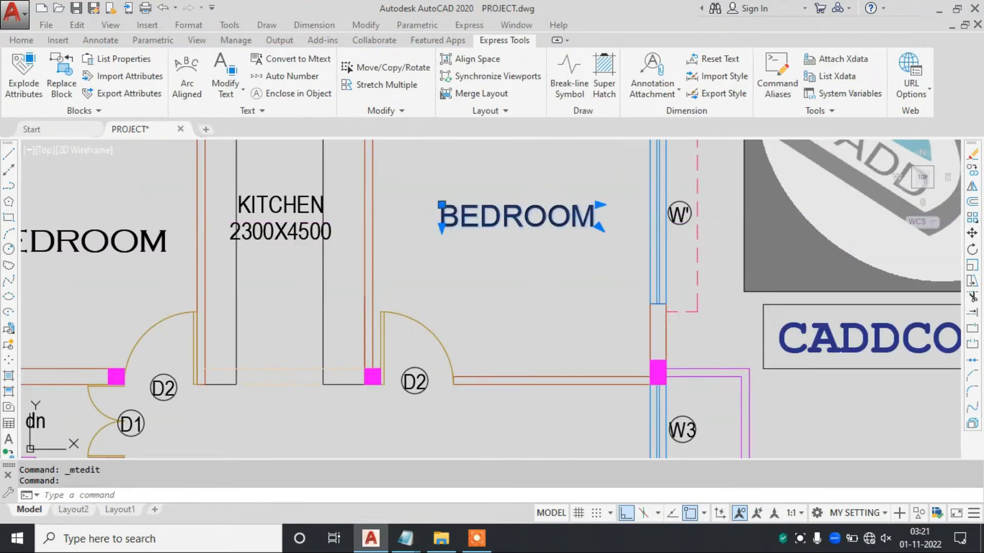
pyautogui.doubleClick(522, 217)
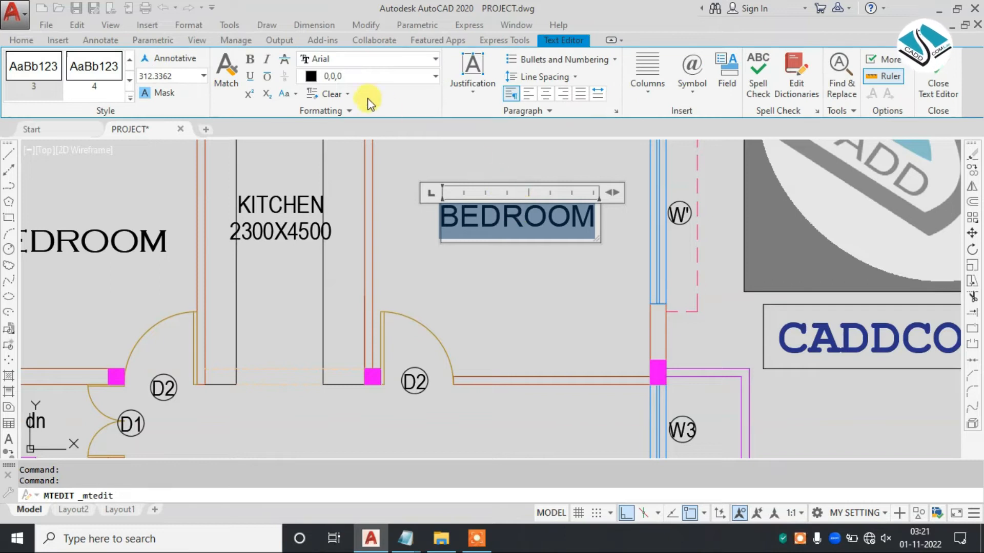
pyautogui.click(351, 60)
pyautogui.click(352, 101)
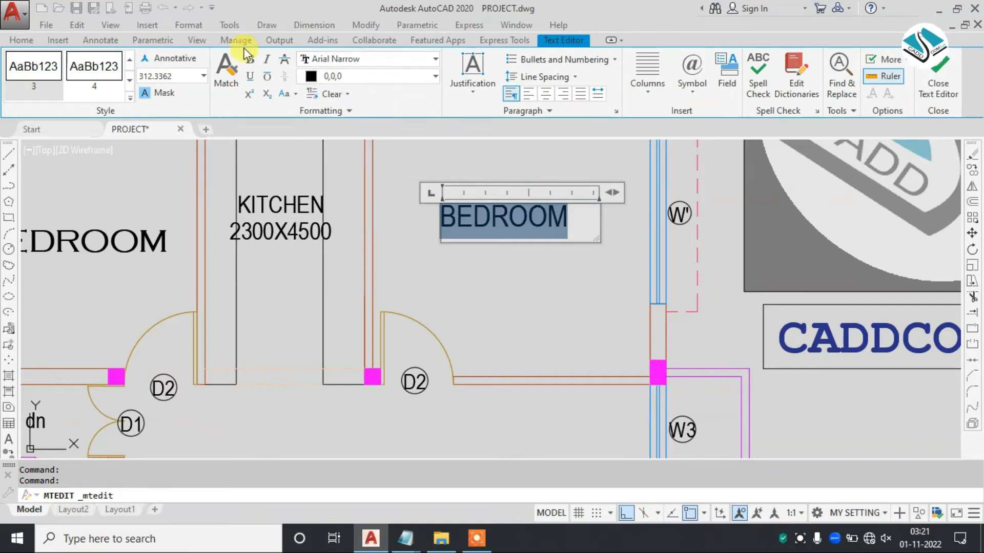
pyautogui.click(250, 61)
pyautogui.click(365, 77)
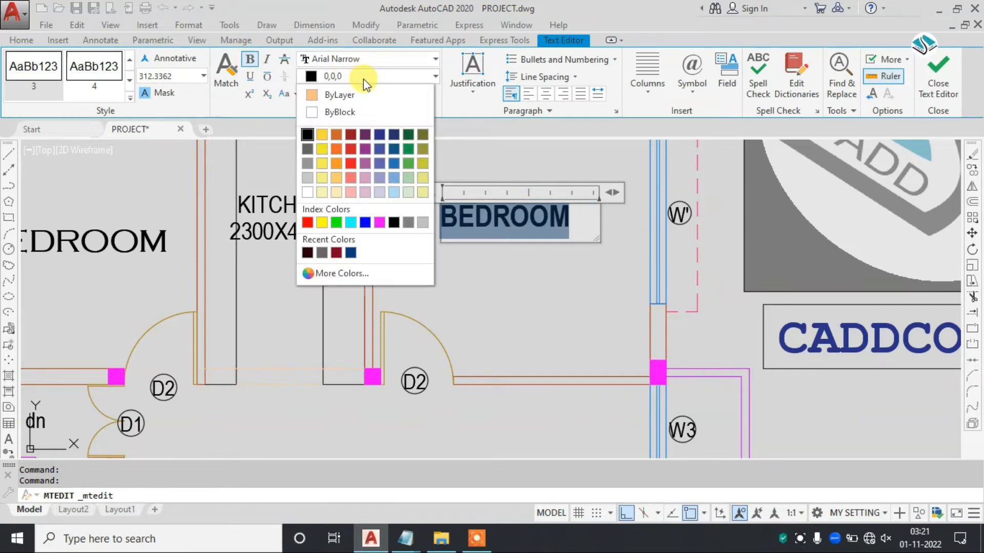
pyautogui.click(339, 137)
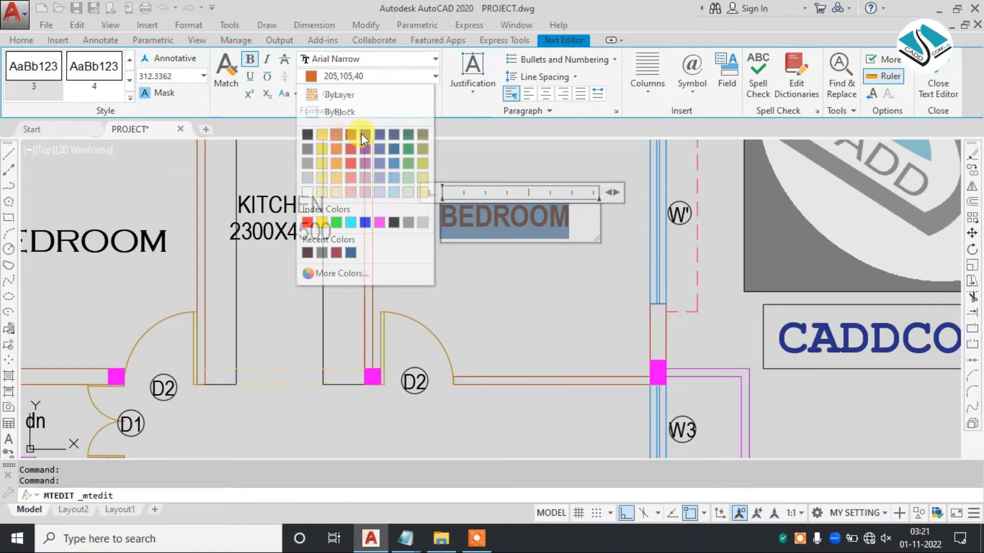
pyautogui.click(929, 92)
pyautogui.scroll(-5, 477, 229)
pyautogui.moveTo(400, 207)
pyautogui.mouseDown(button='middle')
pyautogui.moveTo(402, 263)
pyautogui.moveTo(434, 319)
pyautogui.mouseUp(button='middle')
pyautogui.scroll(2, 381, 290)
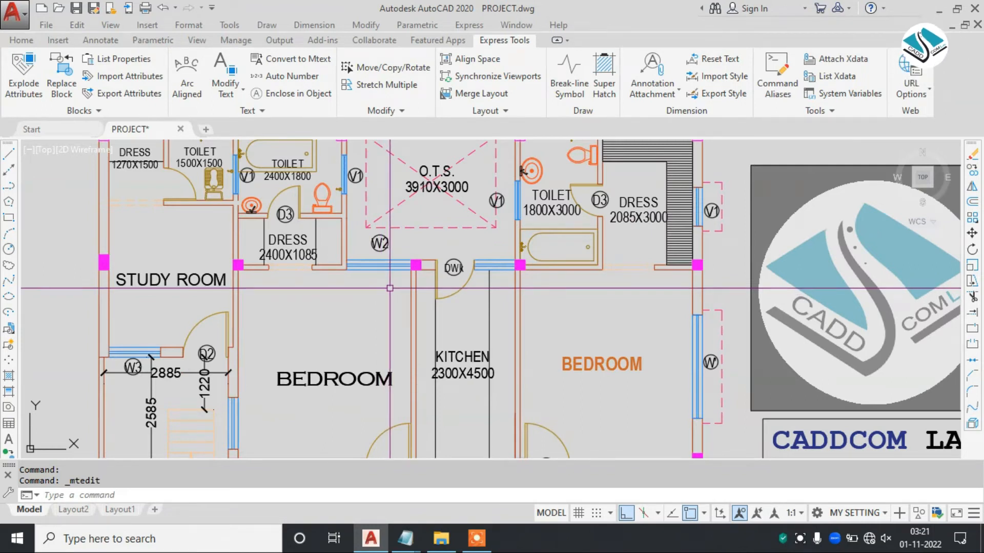
pyautogui.scroll(-2, 390, 288)
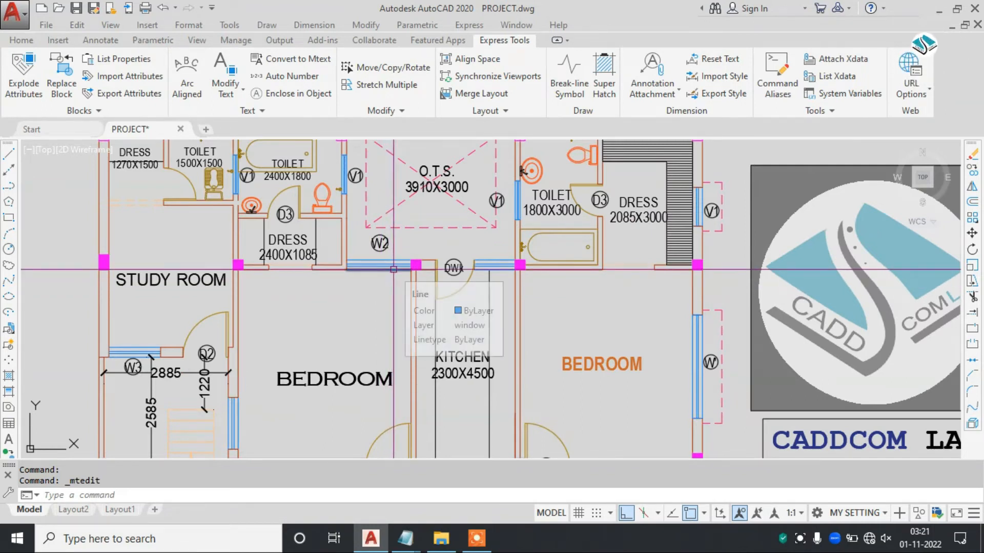
pyautogui.scroll(2, 363, 323)
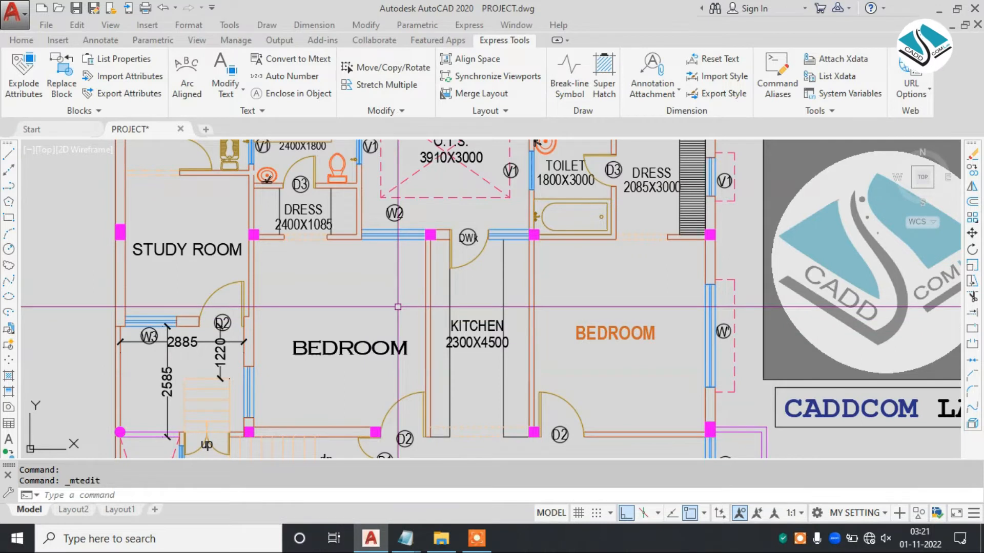
pyautogui.scroll(-2, 398, 307)
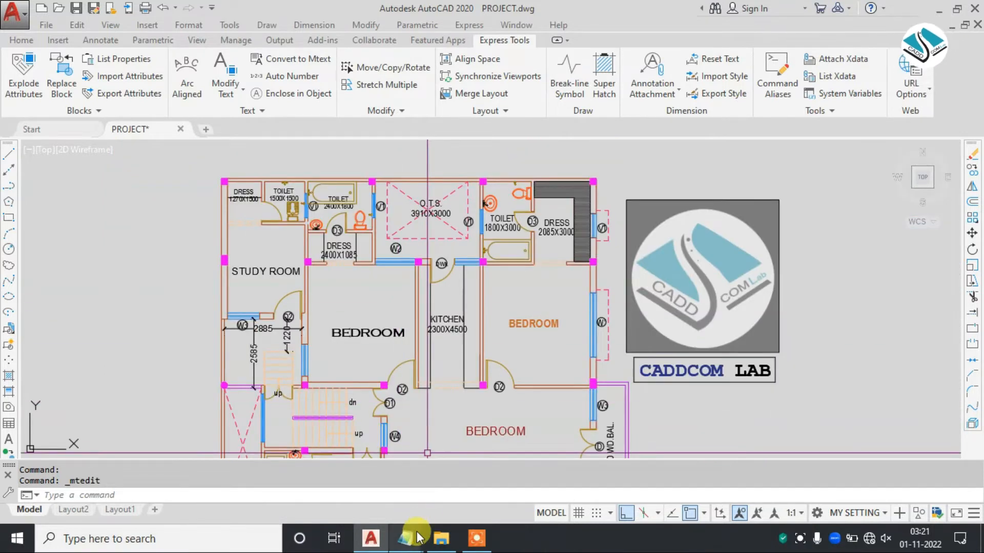
# Step: Switch to the Notepad notes, highlight "2-Qtext command", and return to the drawing
pyautogui.moveTo(405, 537)
pyautogui.click(349, 425)
pyautogui.scroll(-1, 326, 264)
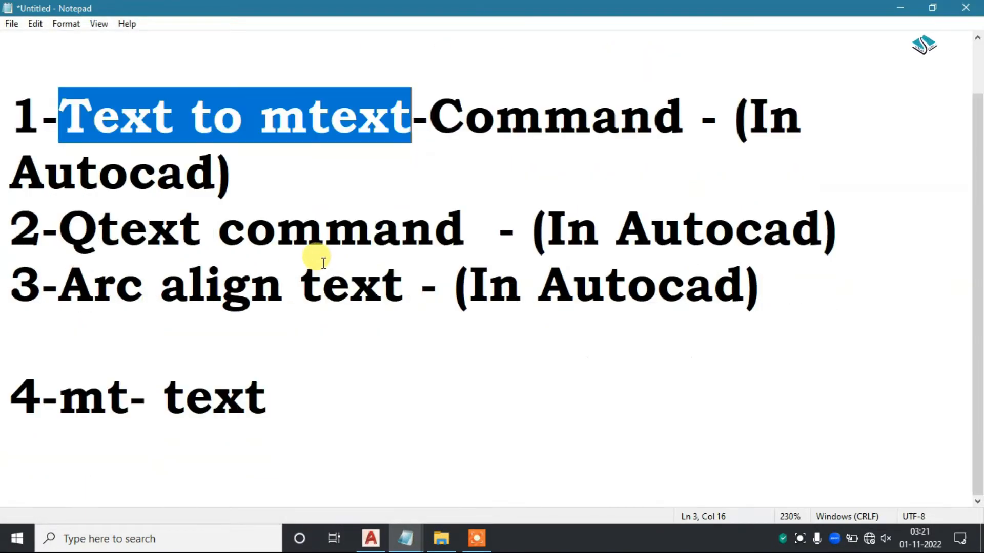
pyautogui.moveTo(478, 218); pyautogui.dragTo(10, 225)
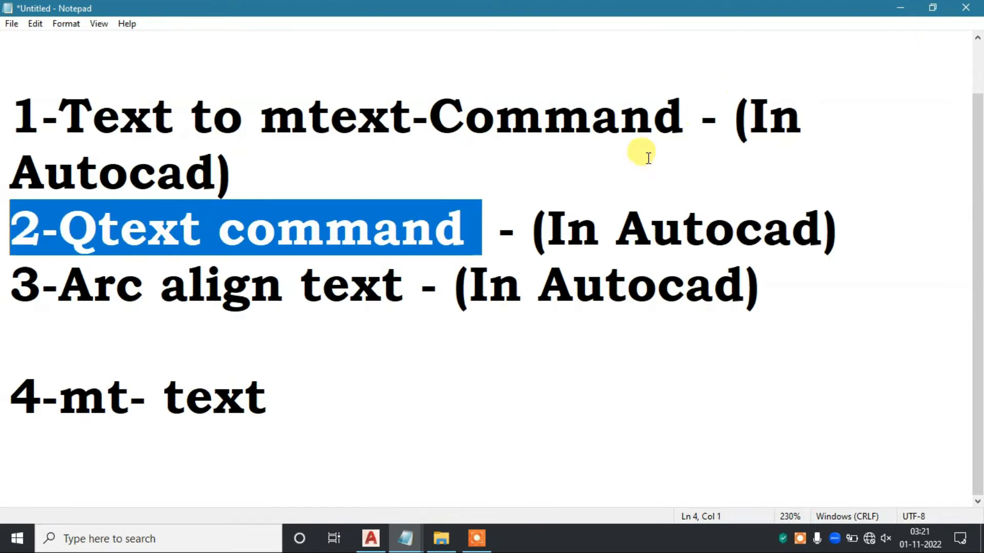
pyautogui.click(931, 6)
pyautogui.scroll(-3, 426, 226)
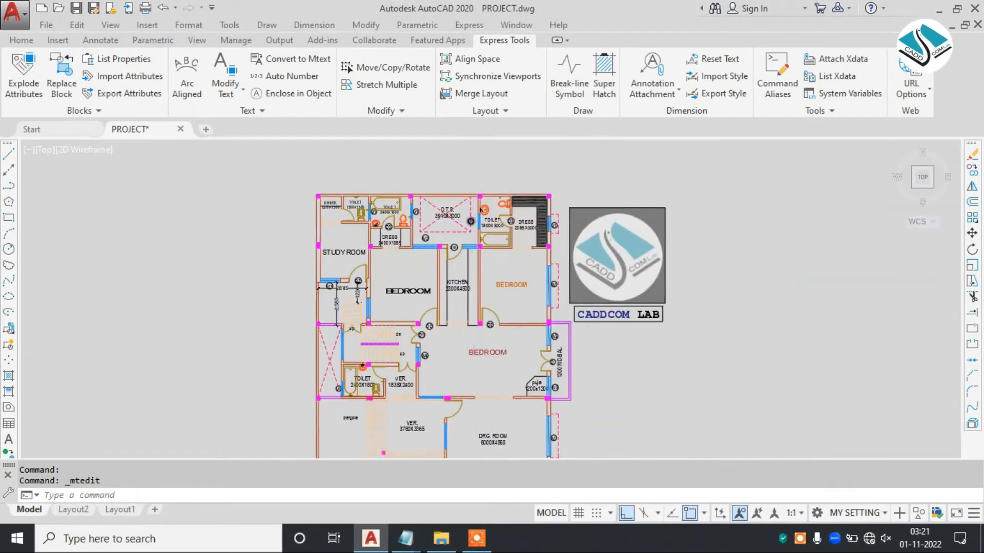
pyautogui.scroll(5, 425, 225)
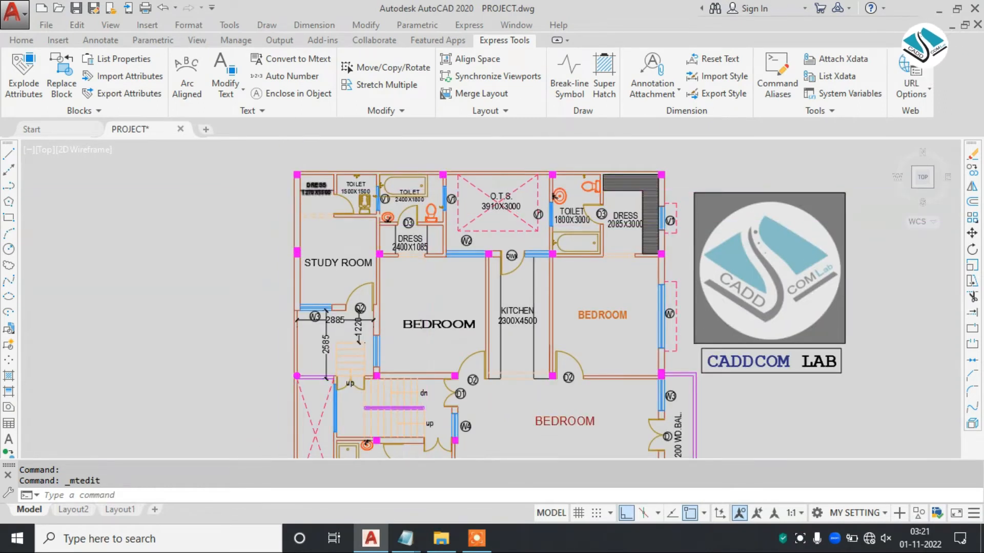
pyautogui.scroll(-3, 291, 177)
pyautogui.scroll(-2, 291, 177)
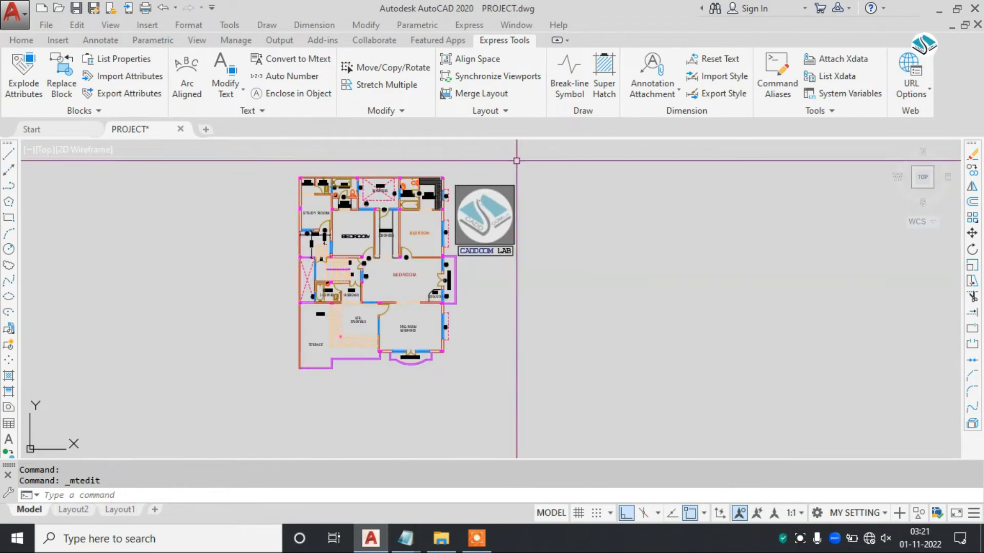
pyautogui.scroll(2, 349, 151)
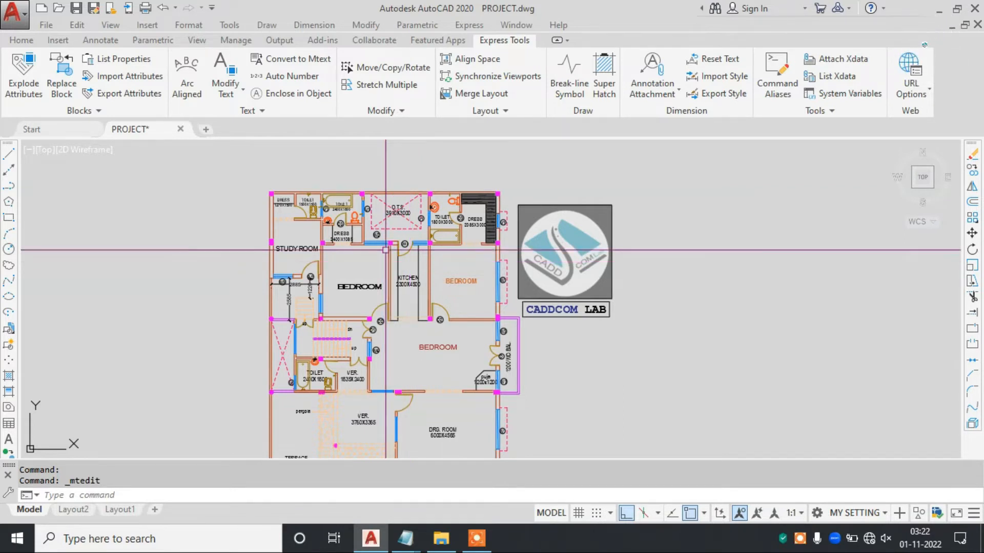
# Step: Select the DRESS 1270X1500 label to identify its layer, and turn off the taxt layer
pyautogui.click(21, 40)
pyautogui.scroll(4, 284, 210)
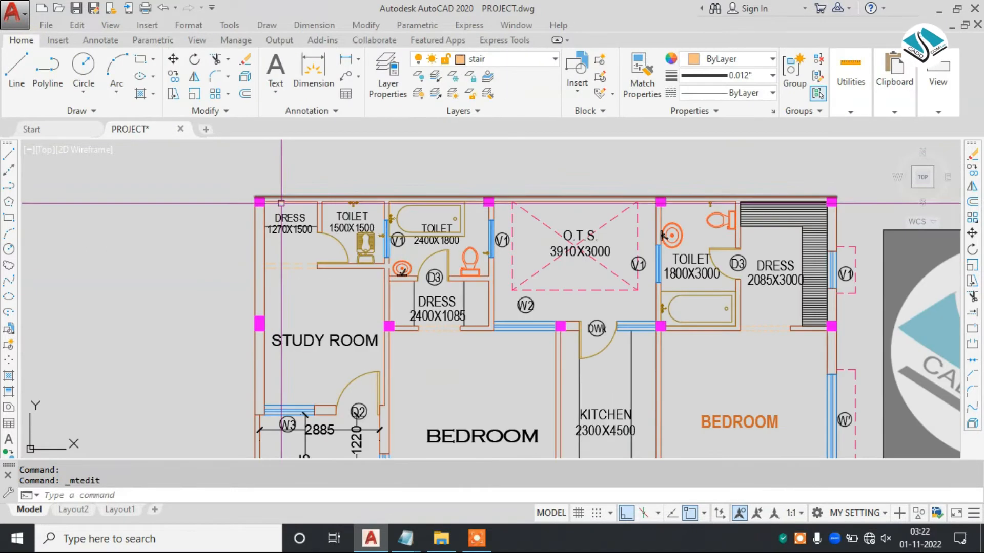
pyautogui.click(514, 63)
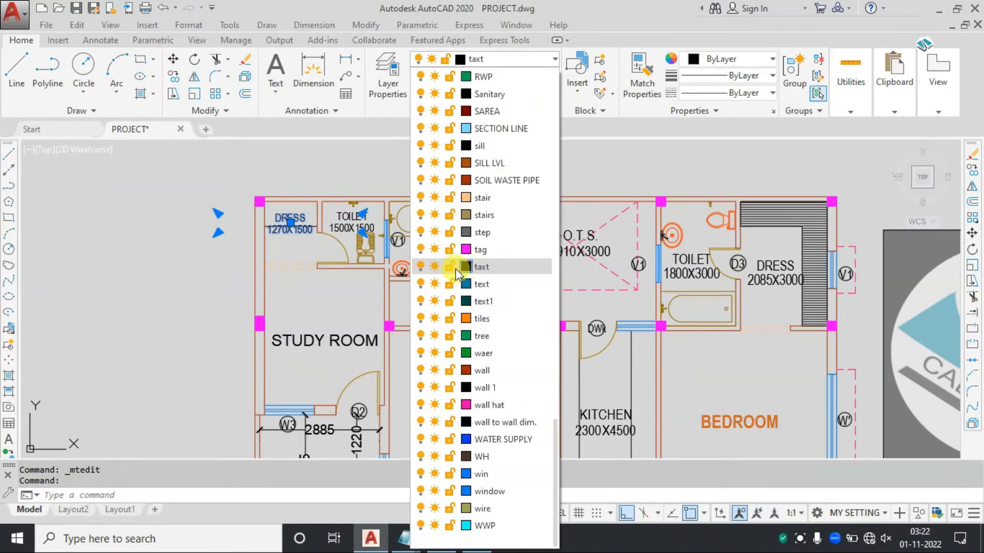
pyautogui.click(419, 267)
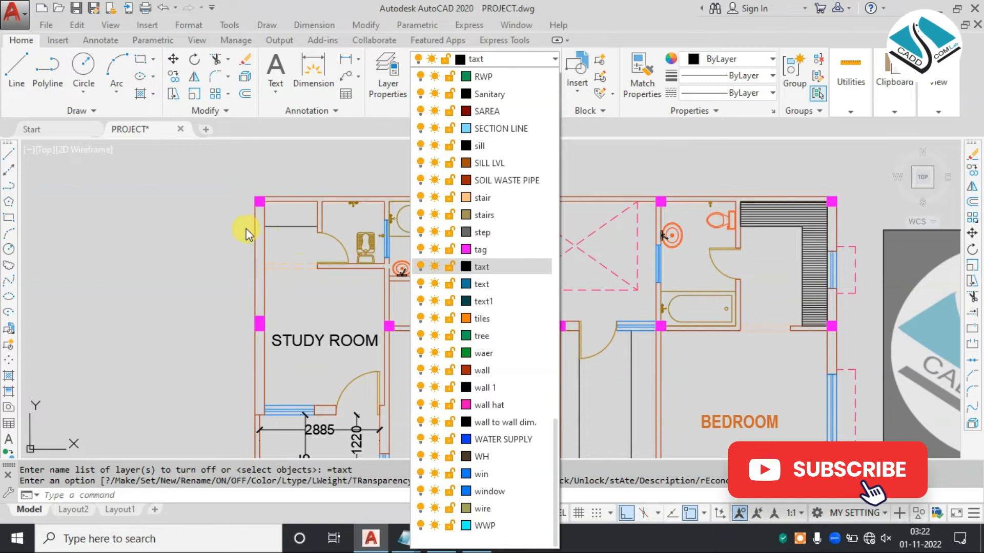
# Step: Make the stair layer current and turn the taxt layer back on
pyautogui.click(482, 198)
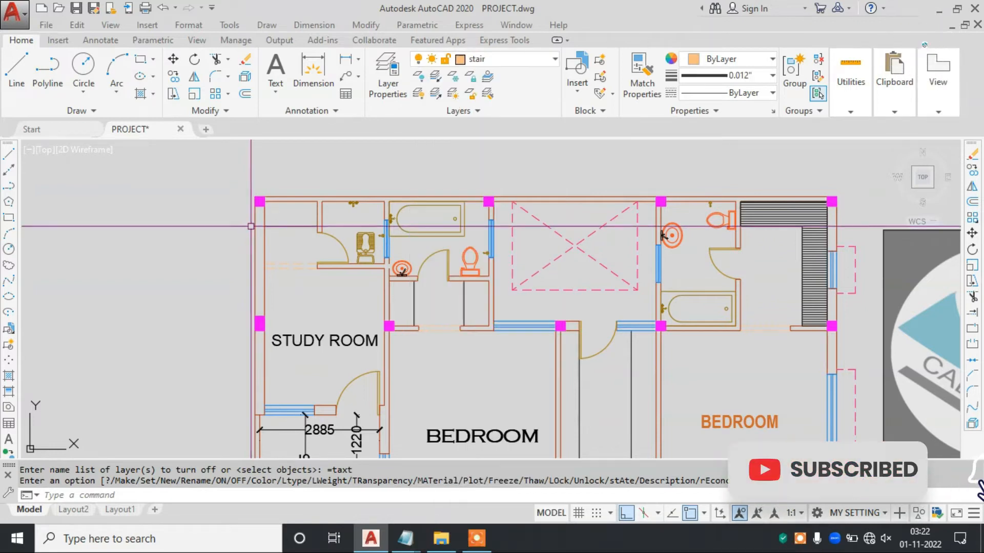
pyautogui.scroll(-3, 397, 245)
pyautogui.moveTo(433, 290); pyautogui.dragTo(435, 283, button='middle')
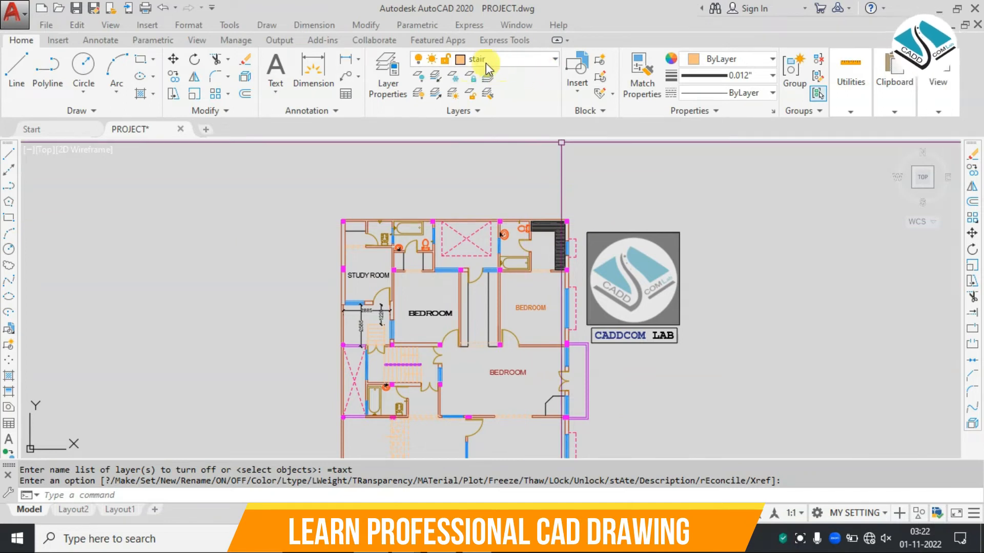
pyautogui.click(512, 64)
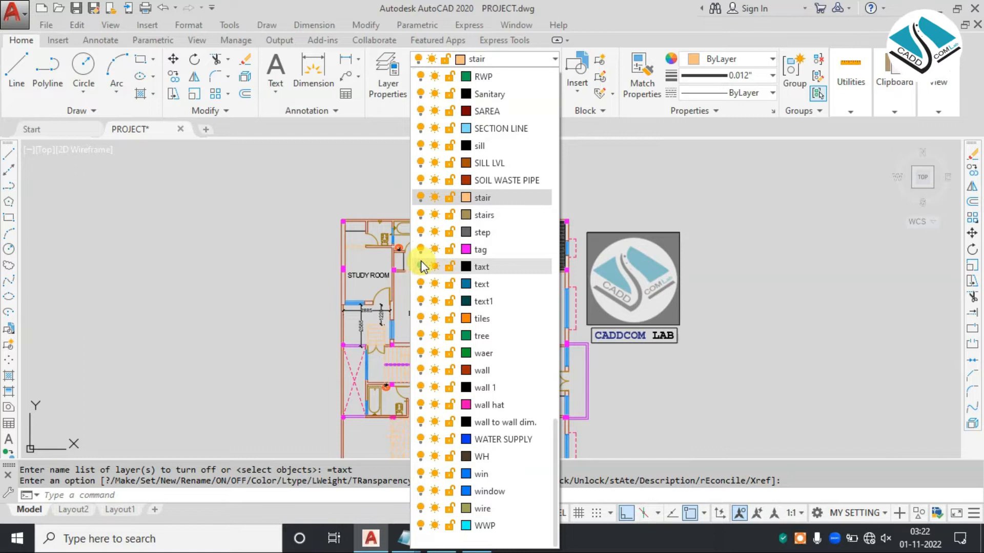
pyautogui.click(420, 266)
pyautogui.click(312, 238)
pyautogui.scroll(2, 439, 259)
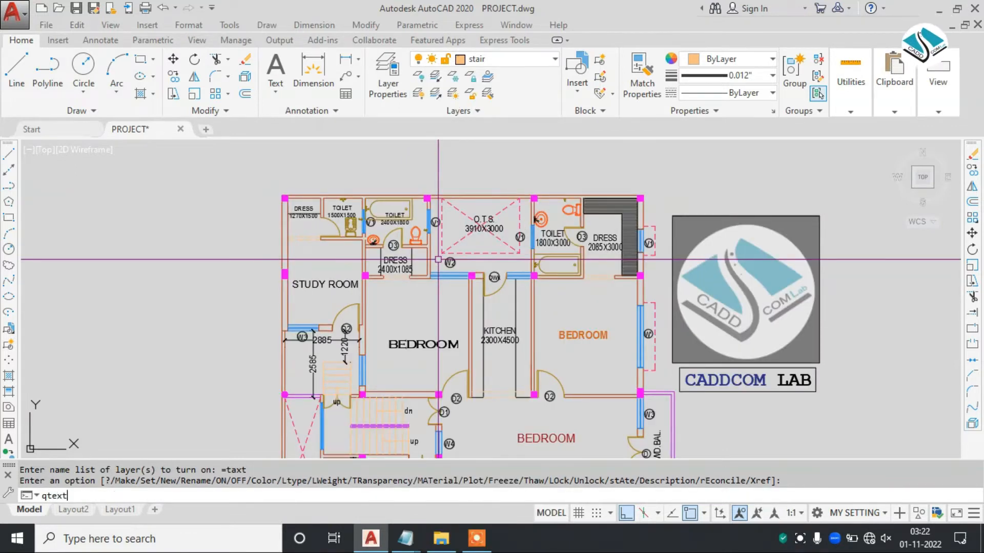
# Step: Turn QTEXT mode on and regenerate the drawing to apply it to the plan's text
pyautogui.press('Return')
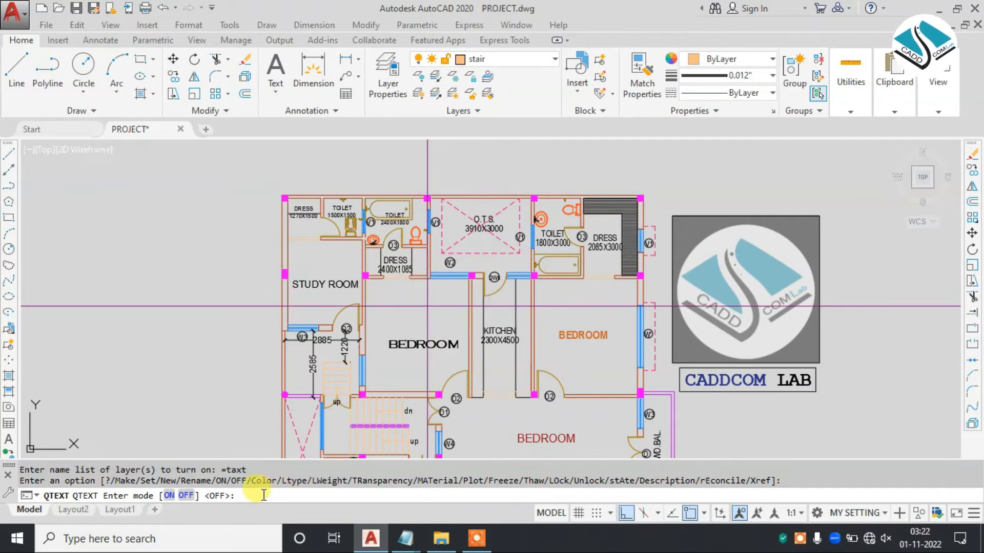
pyautogui.click(168, 495)
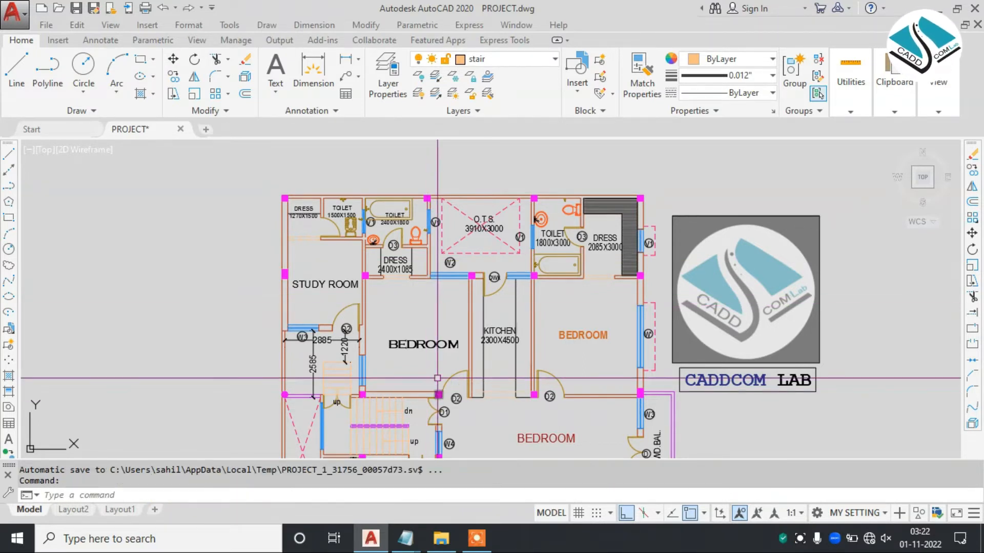
pyautogui.moveTo(470, 342)
pyautogui.mouseDown(button='middle')
pyautogui.moveTo(391, 342)
pyautogui.moveTo(386, 286)
pyautogui.mouseUp(button='middle')
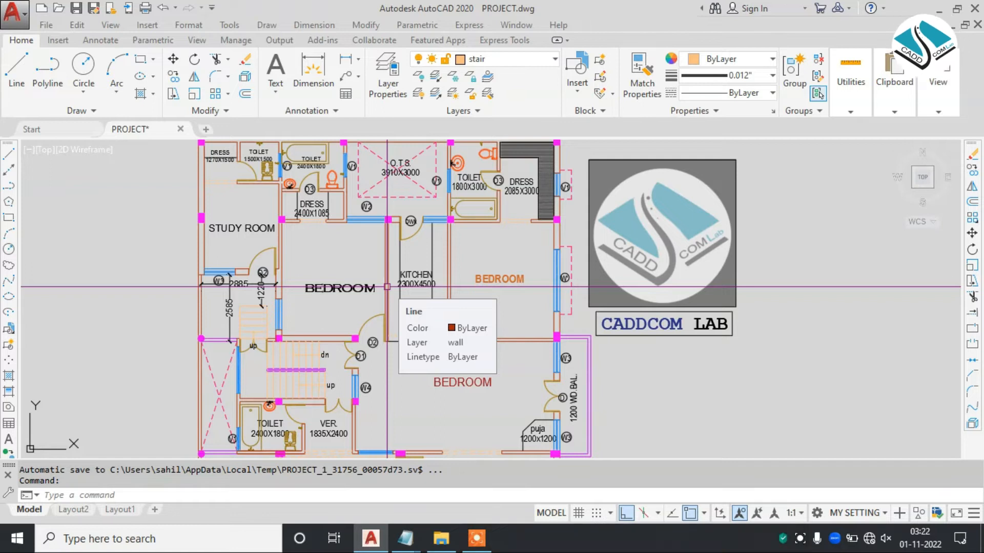
pyautogui.write('RE')
pyautogui.press('Return')
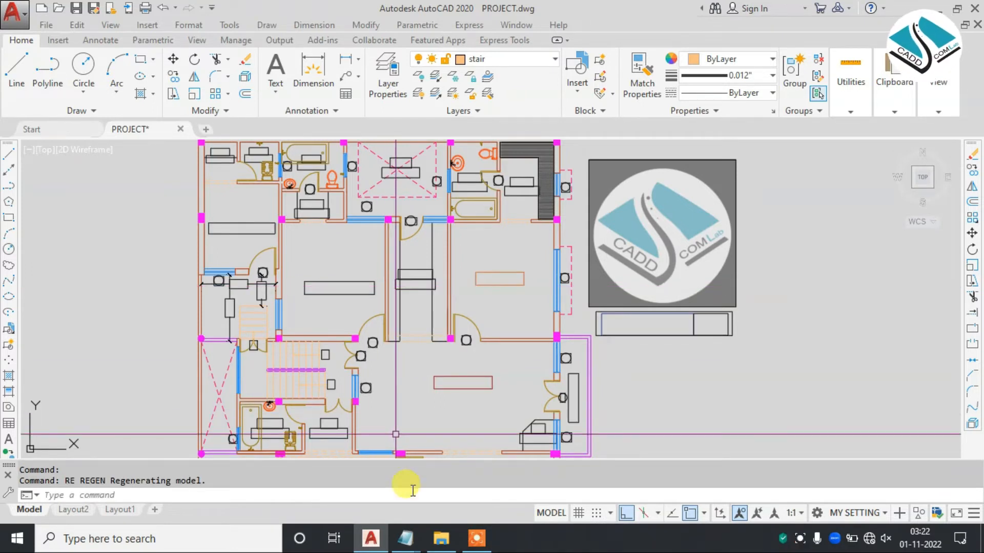
# Step: Examine the text placeholder boxes in the toilet, dress and O.T.S. areas of the floor plan
pyautogui.click(409, 542)
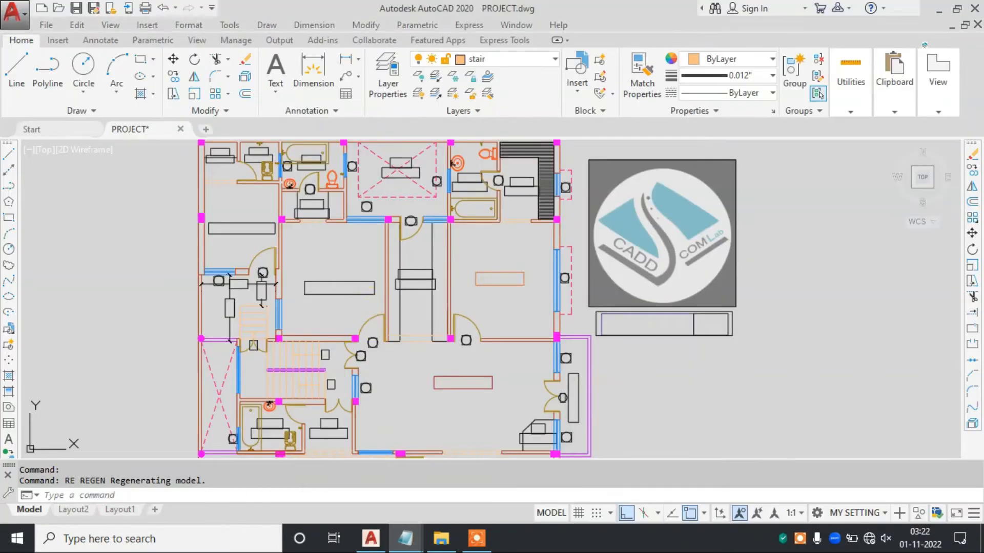
pyautogui.scroll(5, 248, 217)
pyautogui.scroll(2, 249, 216)
pyautogui.click(266, 203)
pyautogui.click(257, 194)
pyautogui.scroll(-4, 246, 203)
pyautogui.press('Escape')
pyautogui.scroll(3, 402, 216)
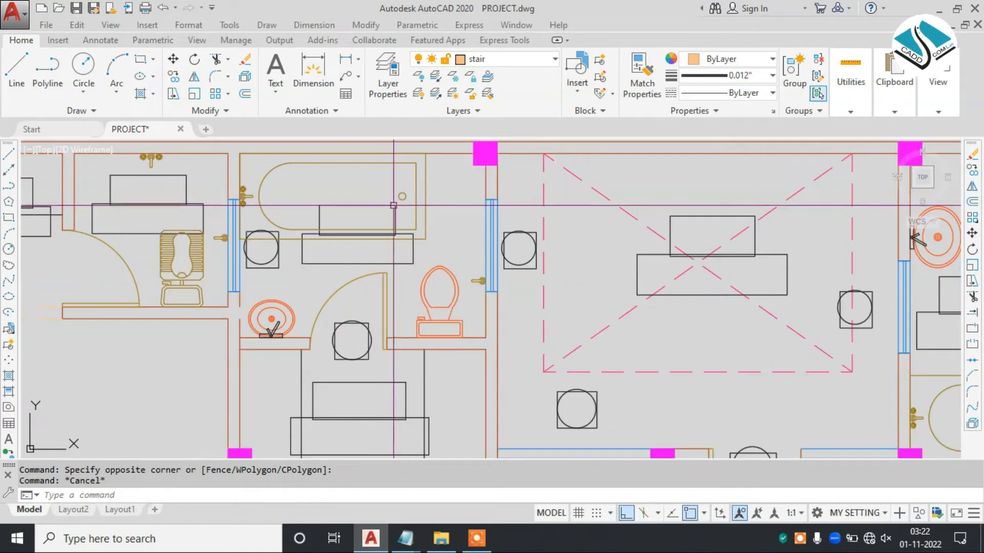
pyautogui.scroll(-3, 476, 210)
pyautogui.scroll(4, 477, 211)
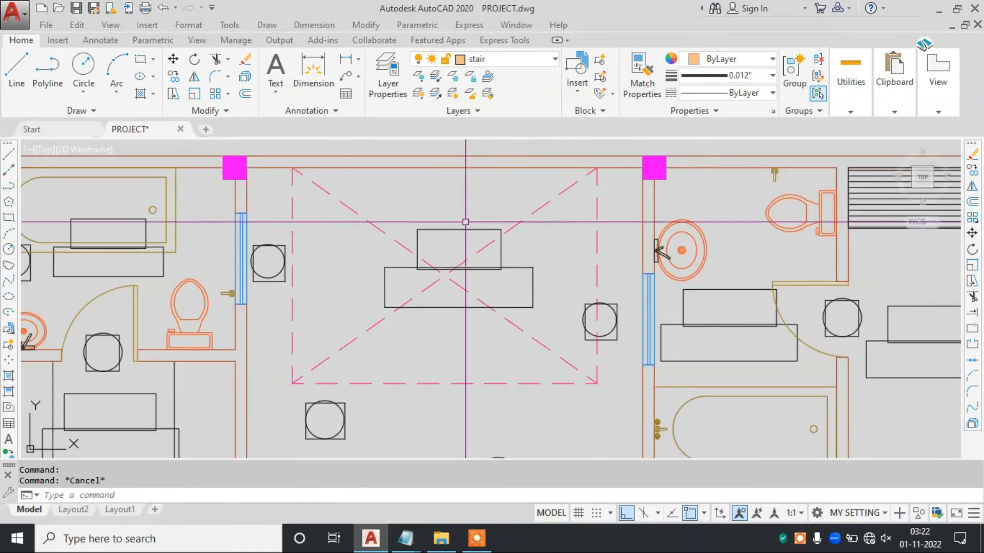
# Step: Insert "asASasas" before O.T.S. in the O.T.S. 3910X3000 label and close the text editor
pyautogui.click(456, 268)
pyautogui.click(455, 265)
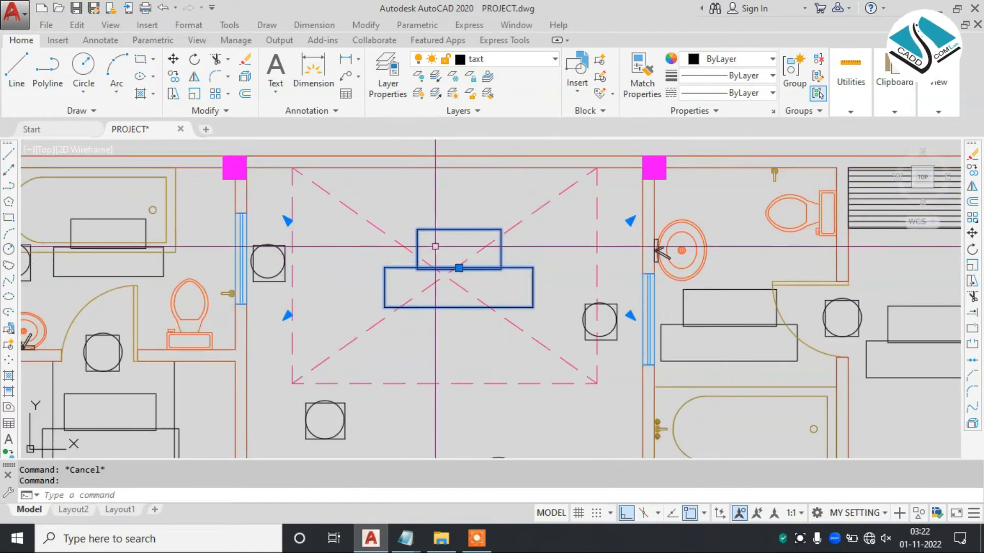
pyautogui.press('Escape')
pyautogui.doubleClick(452, 226)
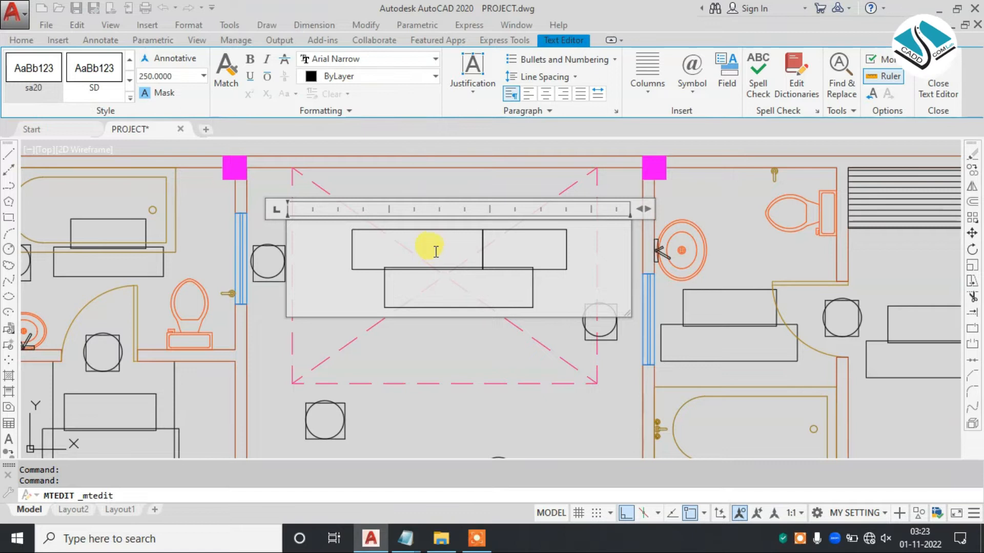
pyautogui.hotkey('ctrl', 'a')
pyautogui.click(931, 84)
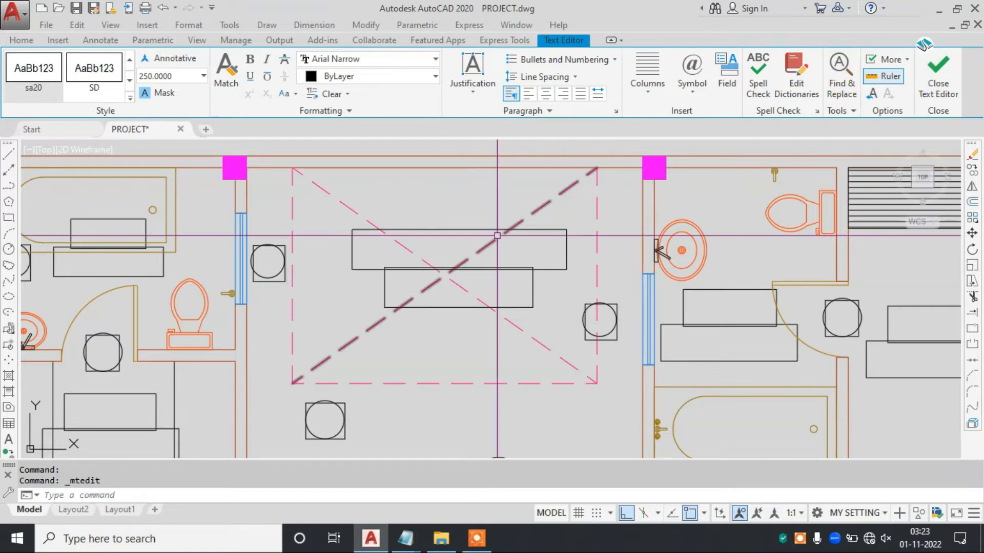
# Step: Examine the text placeholder boxes in the bedrooms, kitchen and remaining rooms across the whole plan
pyautogui.scroll(-6, 456, 262)
pyautogui.moveTo(466, 314); pyautogui.dragTo(476, 274, button='middle')
pyautogui.scroll(3, 382, 314)
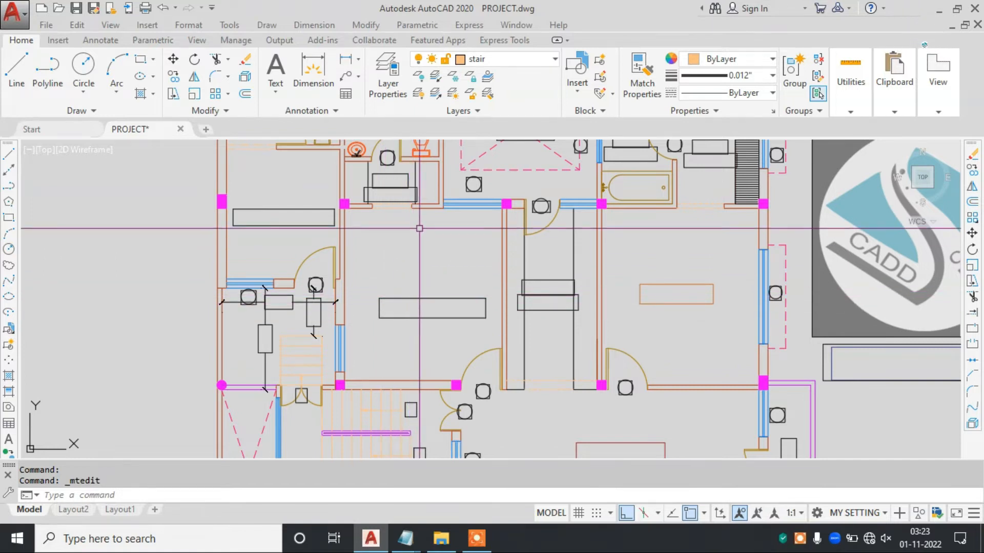
pyautogui.scroll(-4, 399, 240)
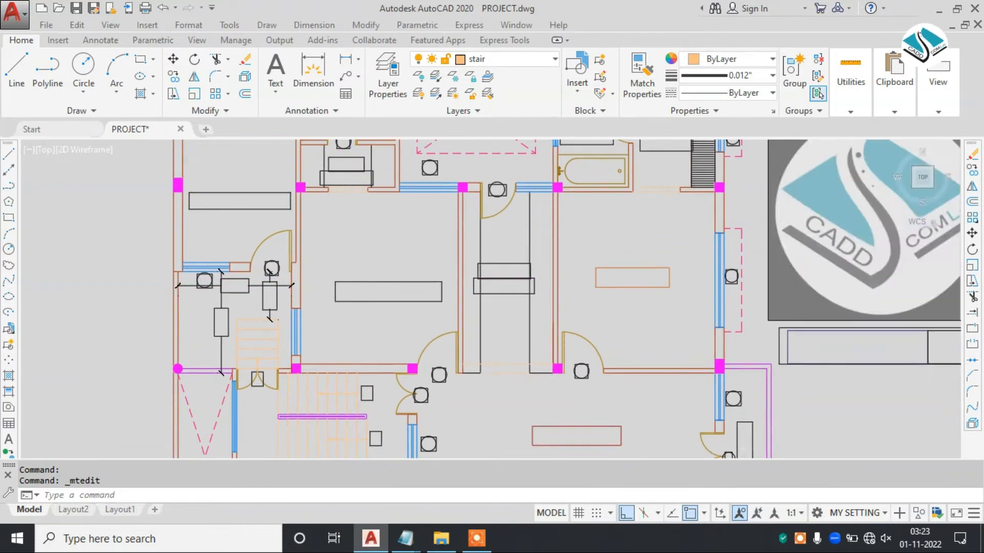
pyautogui.scroll(2, 376, 248)
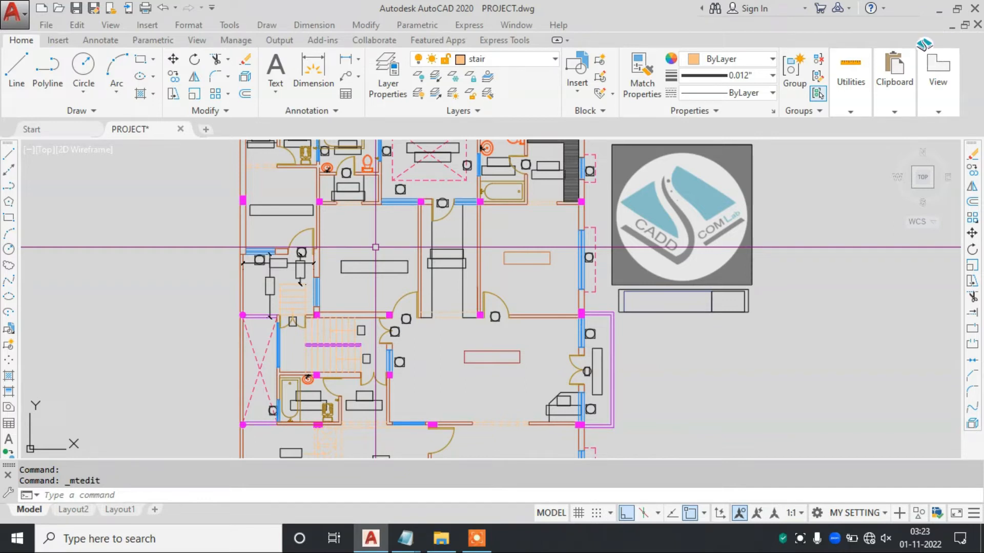
pyautogui.moveTo(412, 229); pyautogui.dragTo(407, 268, button='middle')
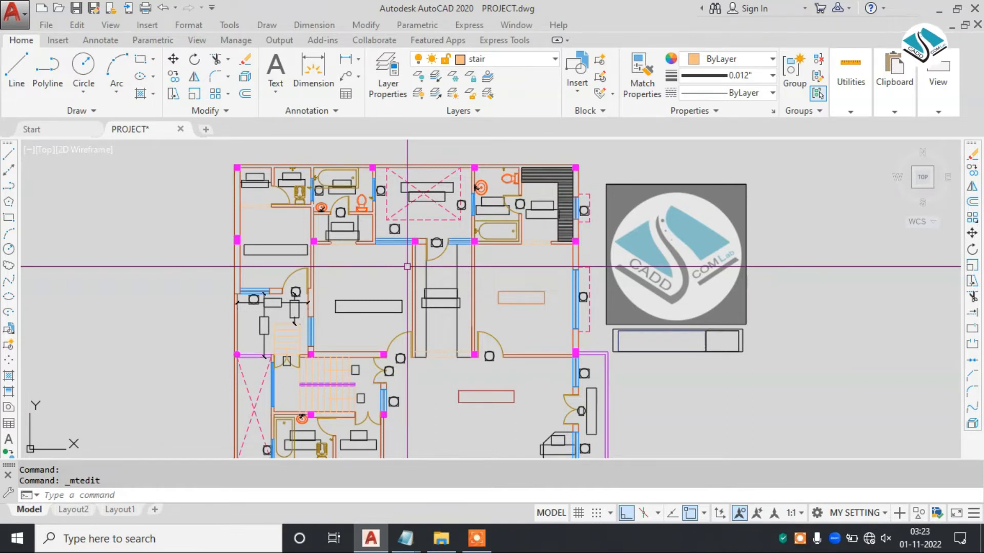
pyautogui.scroll(-2, 407, 266)
pyautogui.moveTo(413, 314); pyautogui.dragTo(408, 265, button='middle')
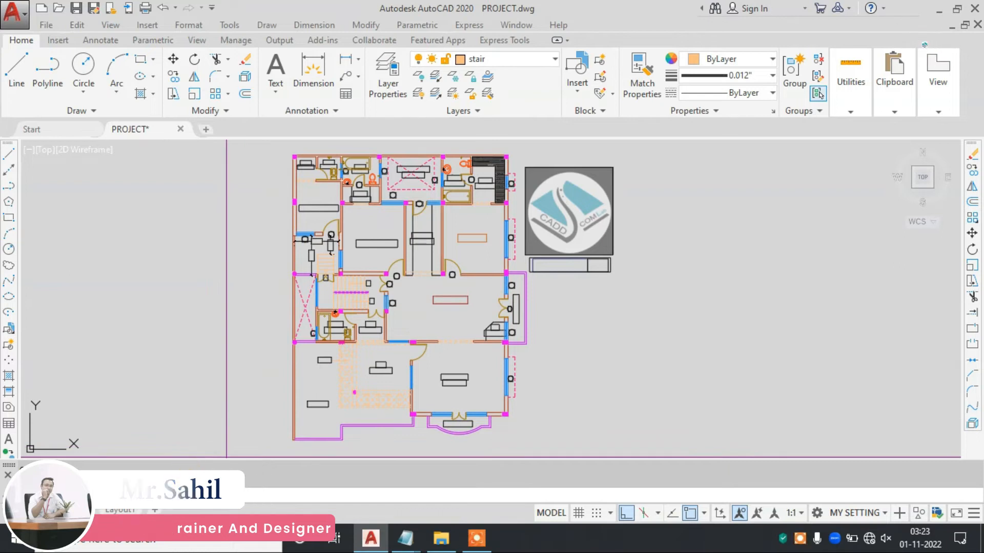
# Step: Turn QTEXT mode off, regenerate the drawing, and review the room labels across the plan
pyautogui.write('off')
pyautogui.press('Return')
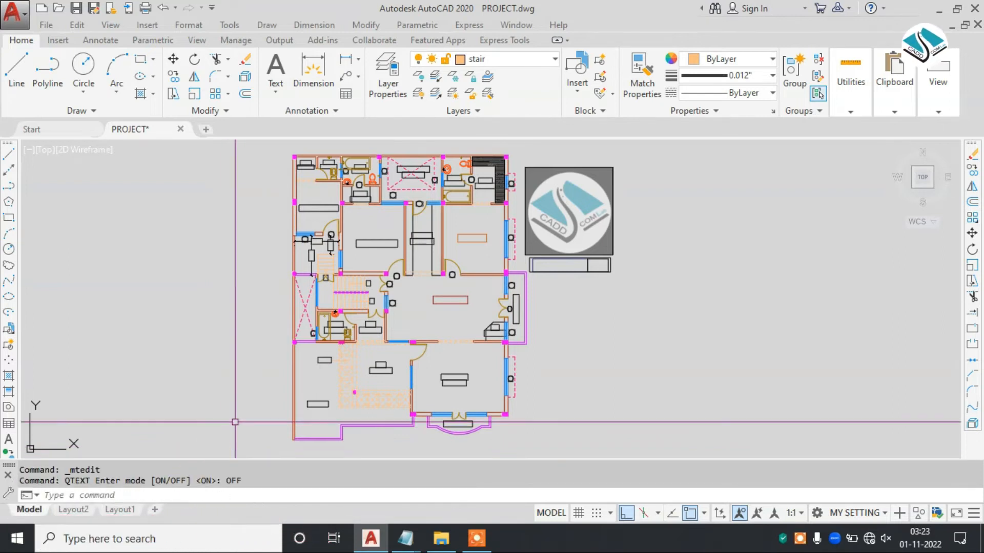
pyautogui.write('re')
pyautogui.press('Return')
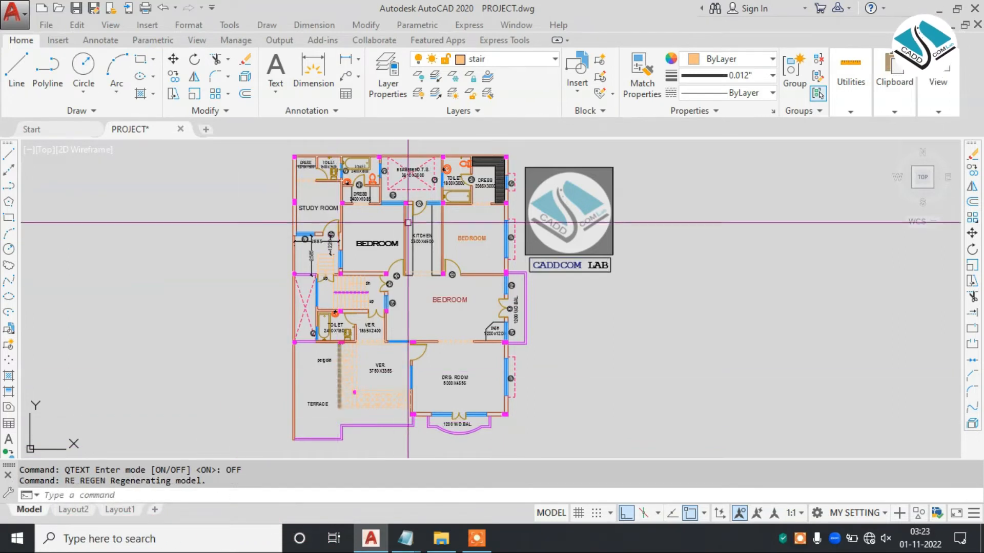
pyautogui.scroll(2, 390, 155)
pyautogui.scroll(2, 354, 157)
pyautogui.moveTo(623, 385); pyautogui.dragTo(511, 232, button='middle')
pyautogui.scroll(-4, 520, 258)
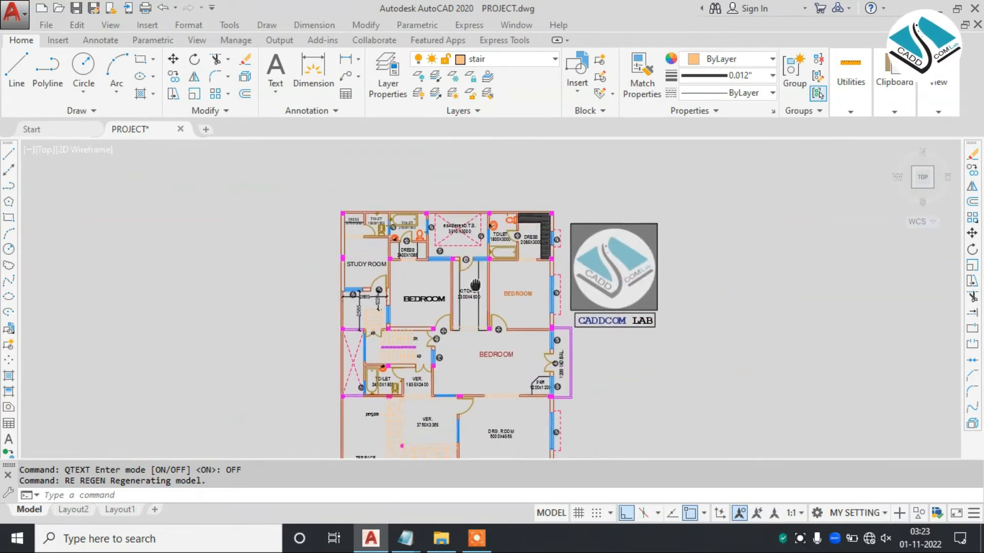
# Step: Turn QTEXT mode on again, regenerate the drawing, and look over the placeholder boxes
pyautogui.scroll(3, 464, 247)
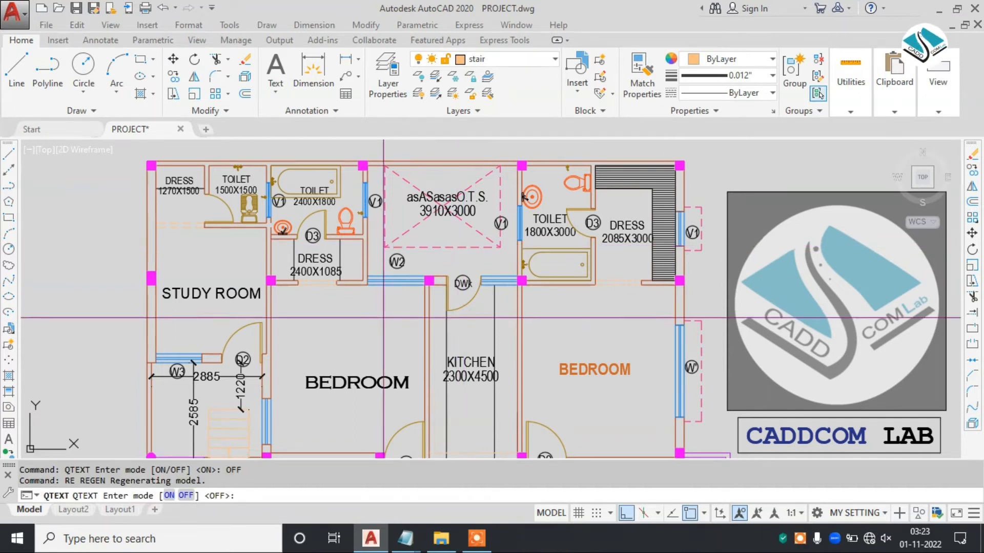
pyautogui.click(169, 494)
pyautogui.write('re')
pyautogui.press('space')
pyautogui.scroll(-2, 301, 362)
pyautogui.moveTo(314, 394); pyautogui.dragTo(330, 272, button='middle')
pyautogui.moveTo(417, 377)
pyautogui.mouseDown(button='middle')
pyautogui.moveTo(451, 242)
pyautogui.moveTo(444, 363)
pyautogui.mouseUp(button='middle')
pyautogui.moveTo(520, 233); pyautogui.dragTo(504, 367, button='middle')
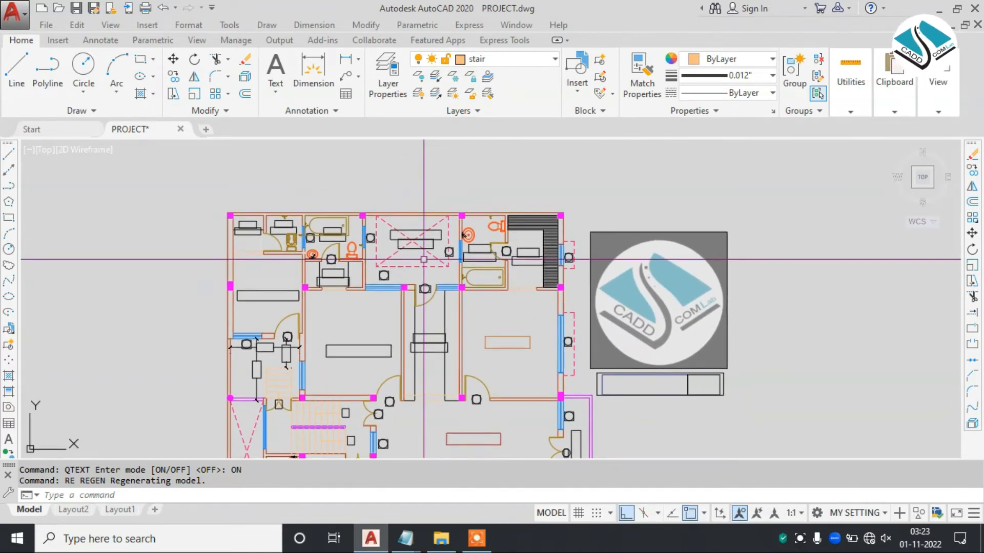
# Step: Switch QTEXT mode back off and regenerate the drawing to display the full room labels
pyautogui.write('q')
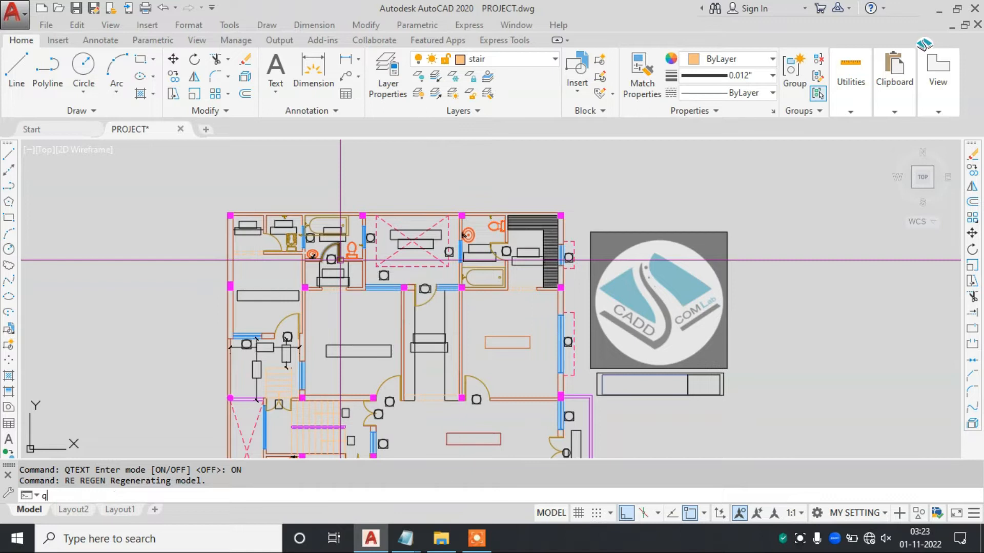
pyautogui.write('text')
pyautogui.press('Return')
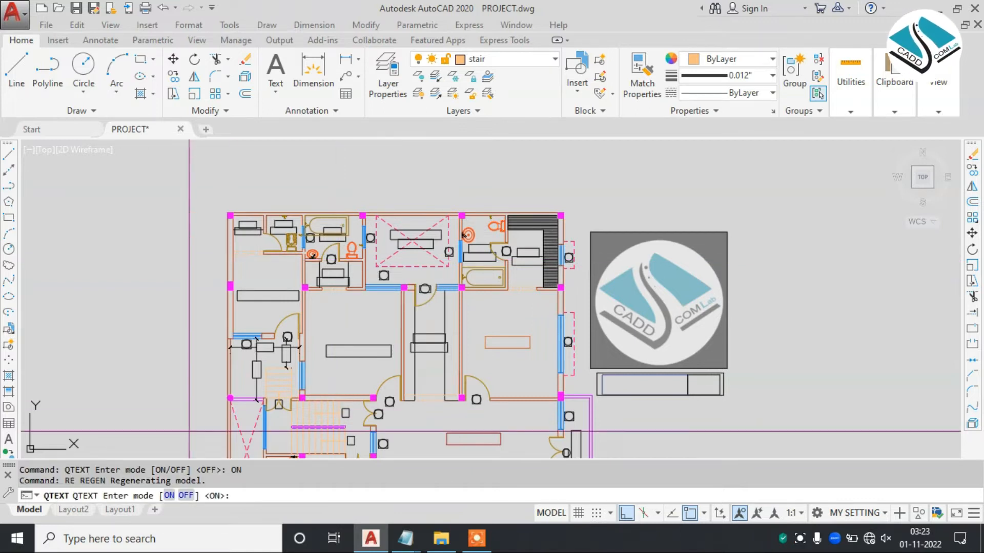
pyautogui.write('off')
pyautogui.press('Return')
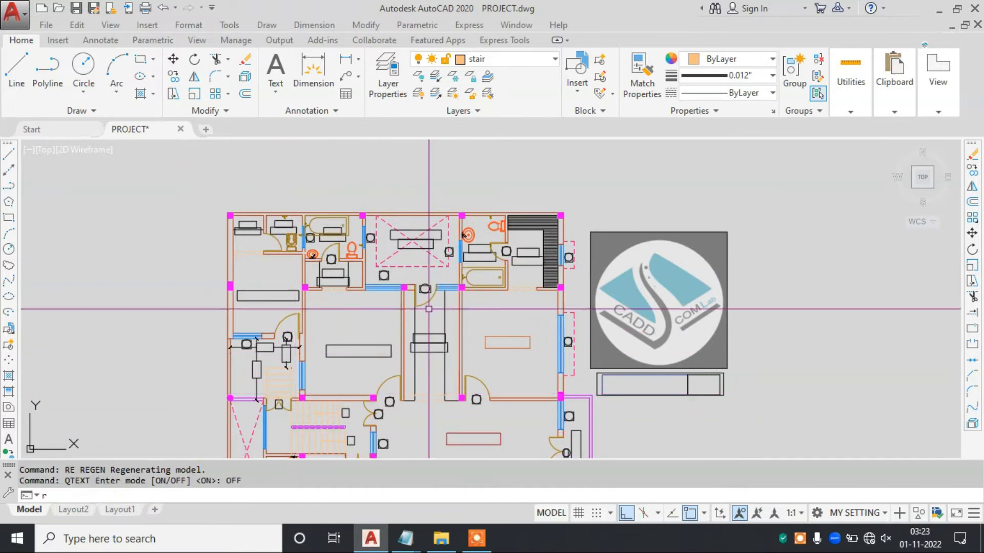
pyautogui.write('r')
pyautogui.press('Return')
pyautogui.press('Escape')
pyautogui.write('re')
pyautogui.press('Return')
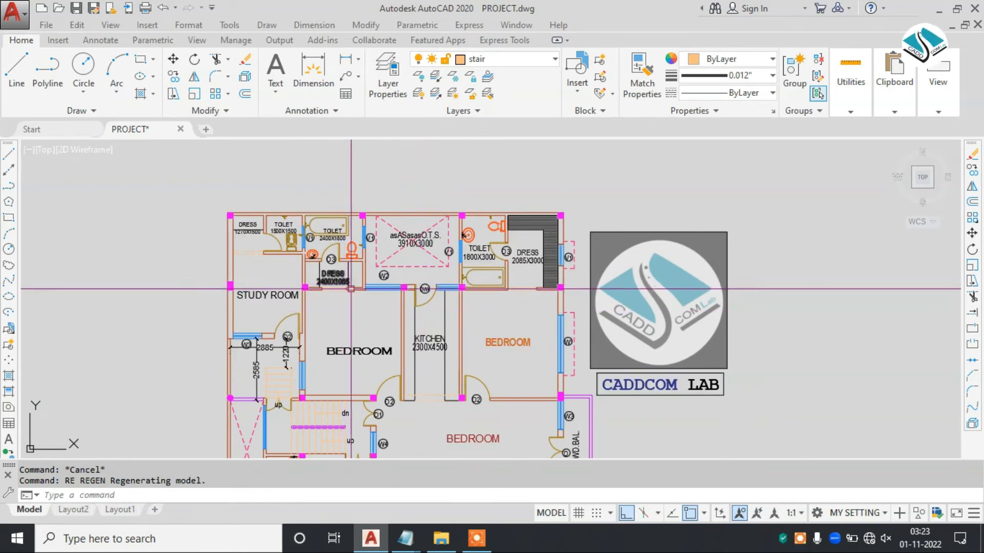
pyautogui.moveTo(426, 313); pyautogui.dragTo(454, 229, button='middle')
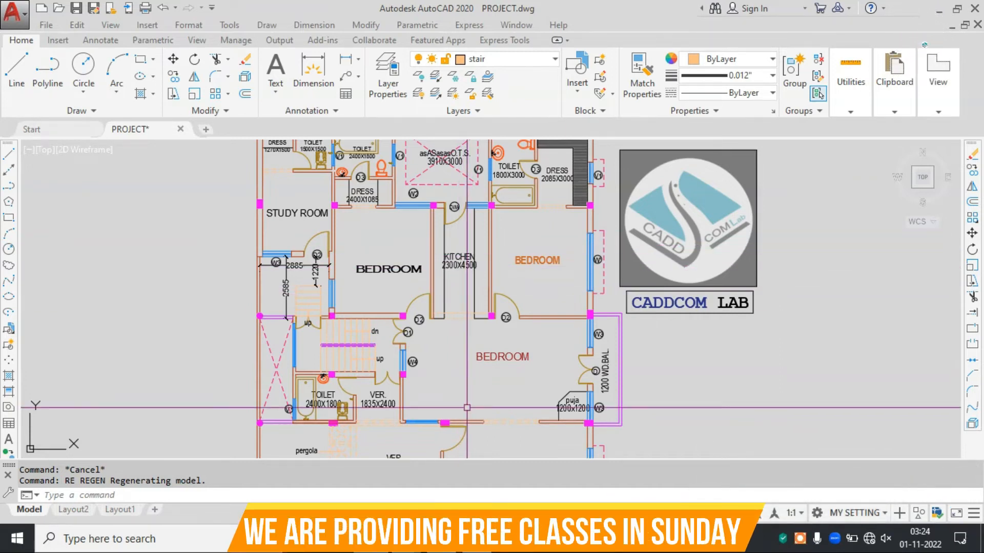
# Step: Switch to the Notepad notes, highlight "3-Arc align text - (In Autocad)", and return to the drawing
pyautogui.click(406, 539)
pyautogui.click(367, 483)
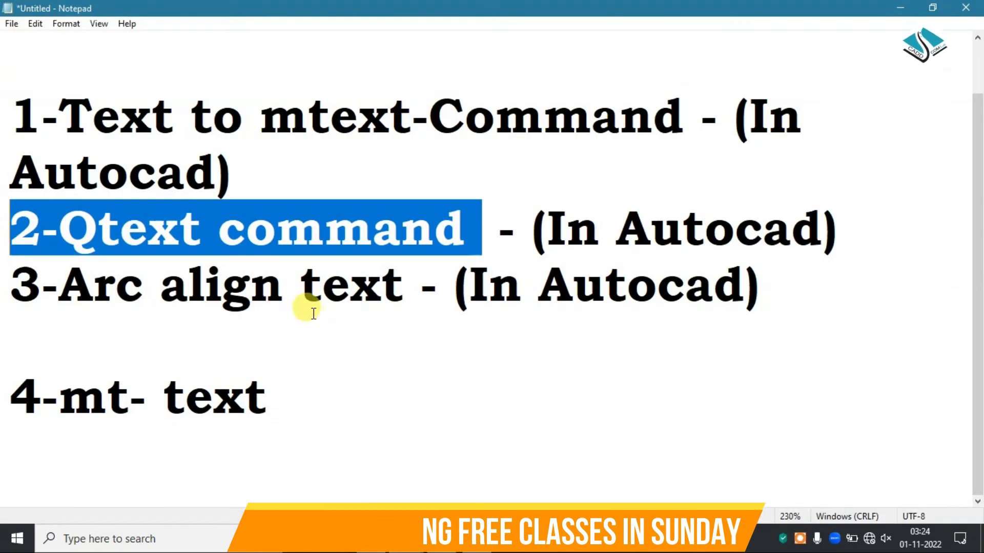
pyautogui.click(778, 298)
pyautogui.moveTo(780, 299); pyautogui.dragTo(11, 287)
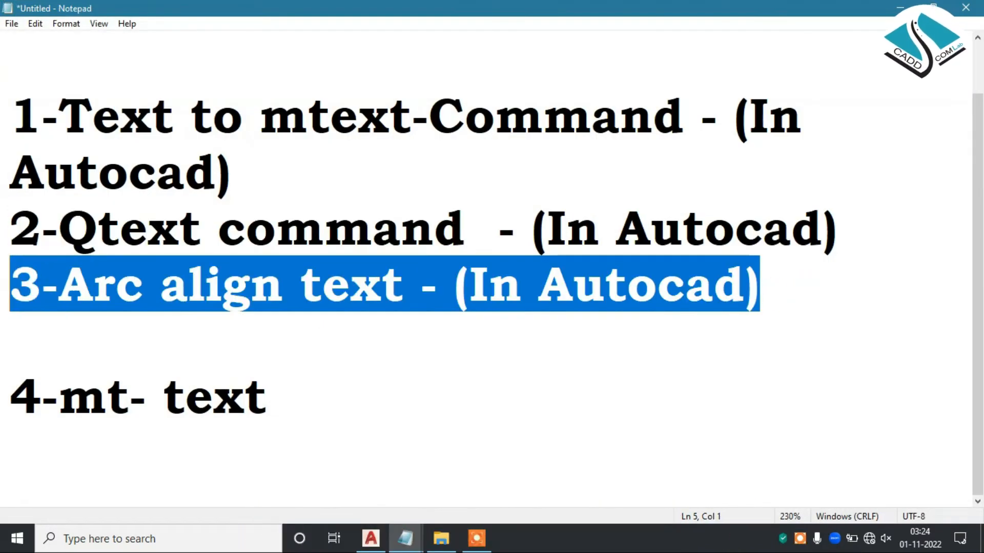
pyautogui.click(900, 9)
# Step: Draw a three-point arc in the empty area outside the study room side of the plan, and select it
pyautogui.scroll(-2, 513, 194)
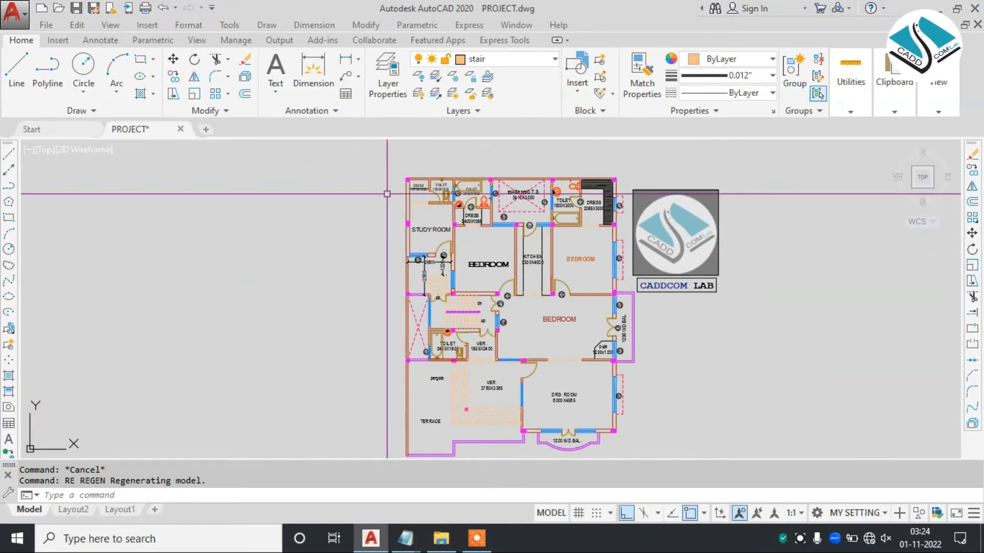
pyautogui.scroll(3, 389, 195)
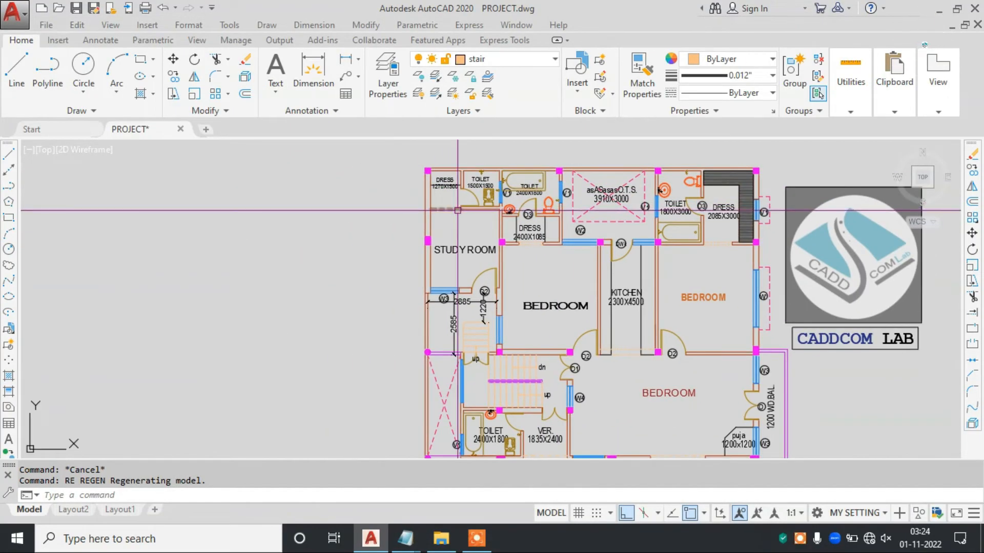
pyautogui.click(174, 235)
pyautogui.click(297, 202)
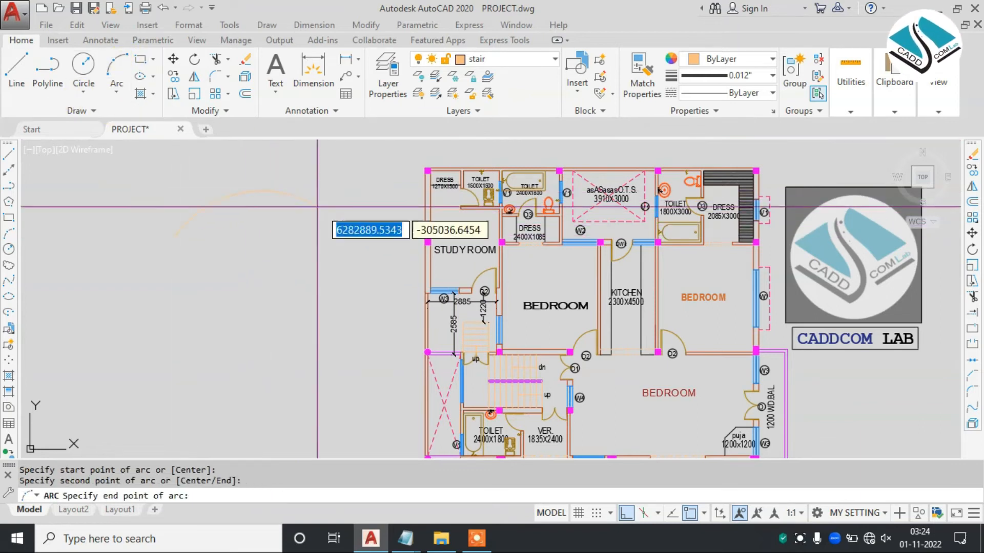
pyautogui.click(333, 234)
pyautogui.click(353, 218)
pyautogui.click(272, 232)
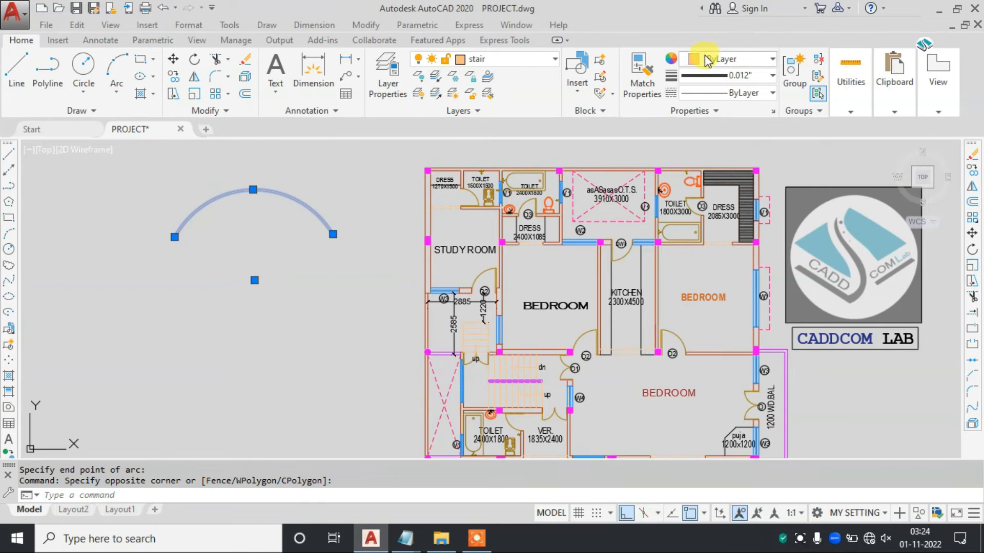
# Step: Change the selected arc's color to an orange swatch and deselect it
pyautogui.click(727, 60)
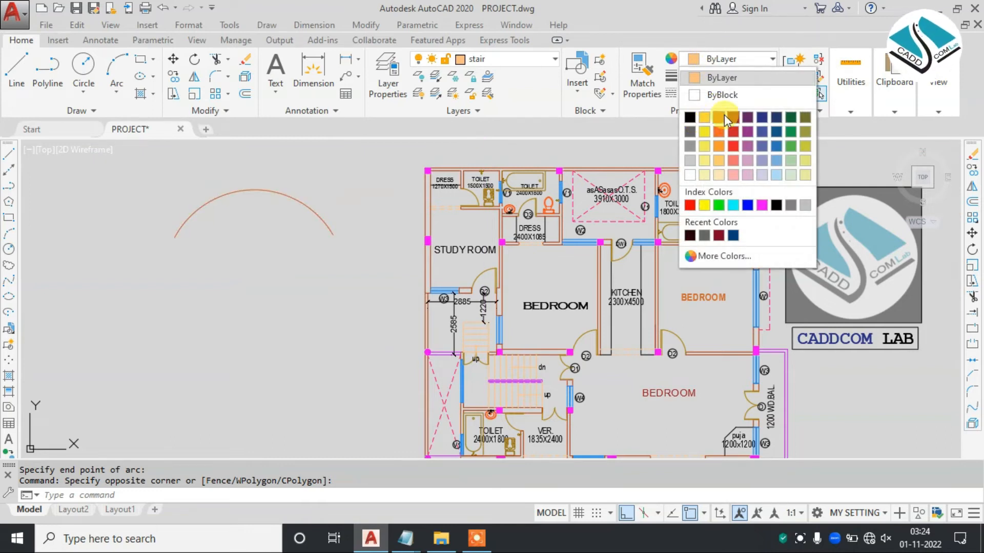
pyautogui.click(718, 118)
pyautogui.moveTo(253, 215); pyautogui.dragTo(361, 225, button='middle')
pyautogui.press('Escape')
pyautogui.scroll(2, 336, 204)
pyautogui.scroll(-2, 336, 204)
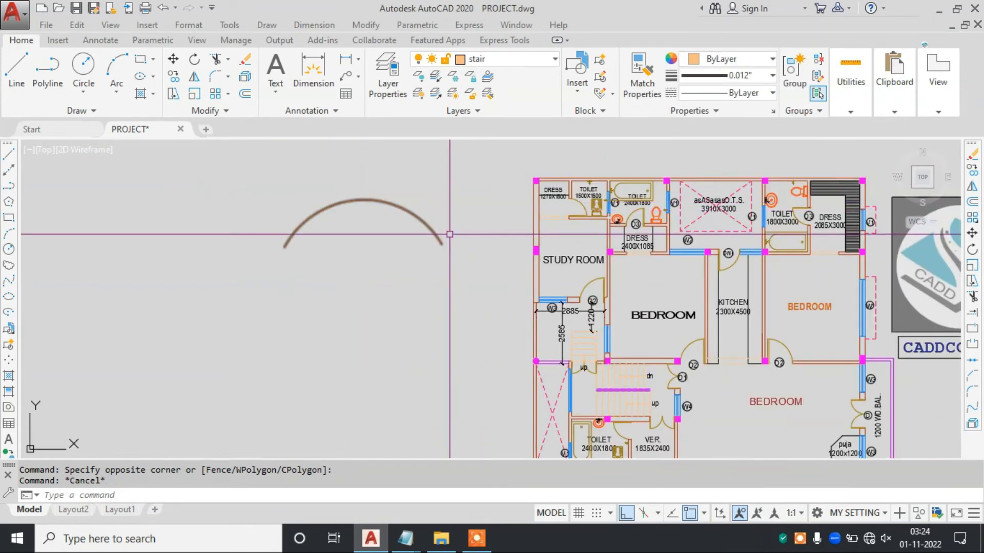
# Step: Copy the black BEDROOM label from the room beside the kitchen to the empty area below the arc
pyautogui.scroll(2, 664, 308)
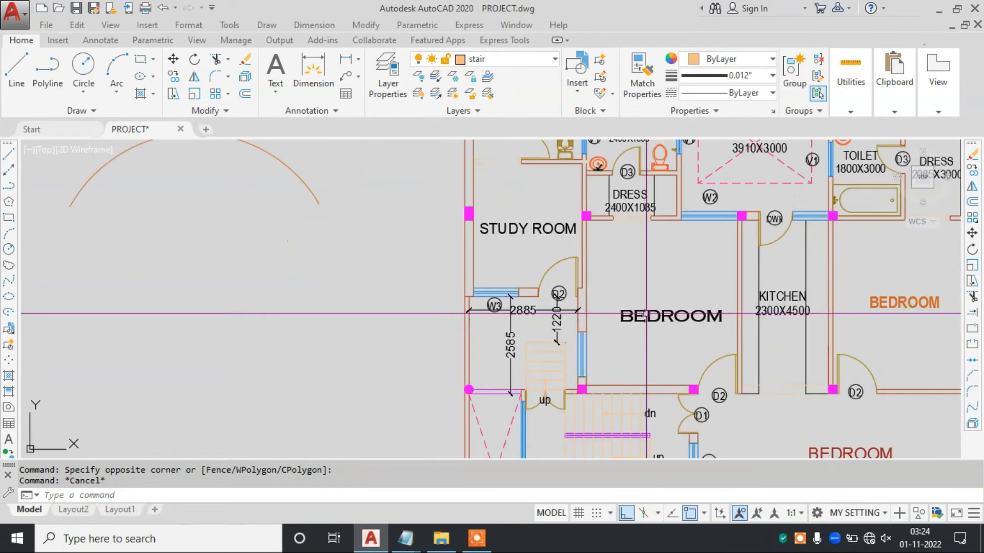
pyautogui.press('Return')
pyautogui.click(673, 311)
pyautogui.moveTo(171, 205); pyautogui.dragTo(276, 252, button='middle')
pyautogui.click(280, 245)
pyautogui.press('Escape')
# Step: Move the copied BEDROOM label closer under the arc, with ortho mode off
pyautogui.click(324, 331)
pyautogui.click(285, 368)
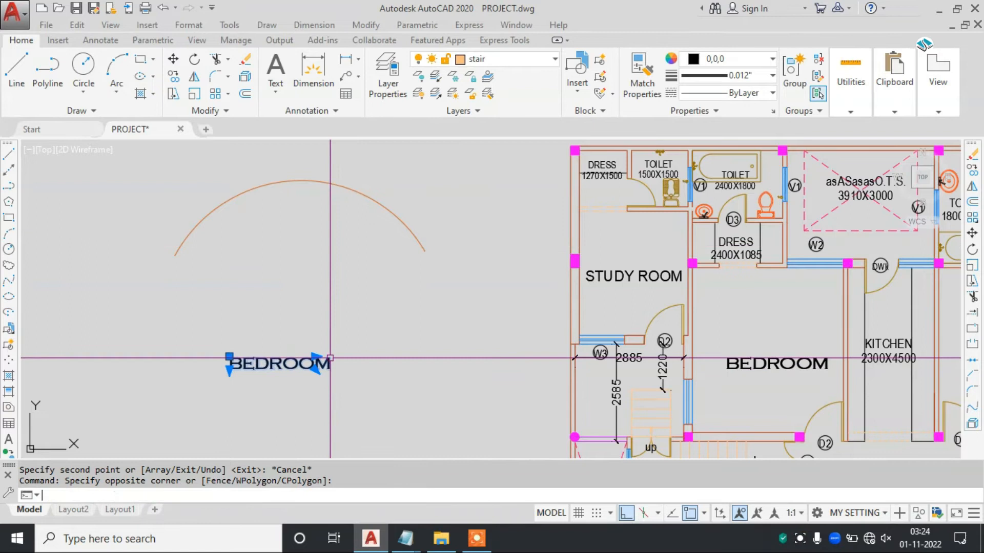
pyautogui.write('m')
pyautogui.press('Return')
pyautogui.click(626, 513)
pyautogui.click(318, 374)
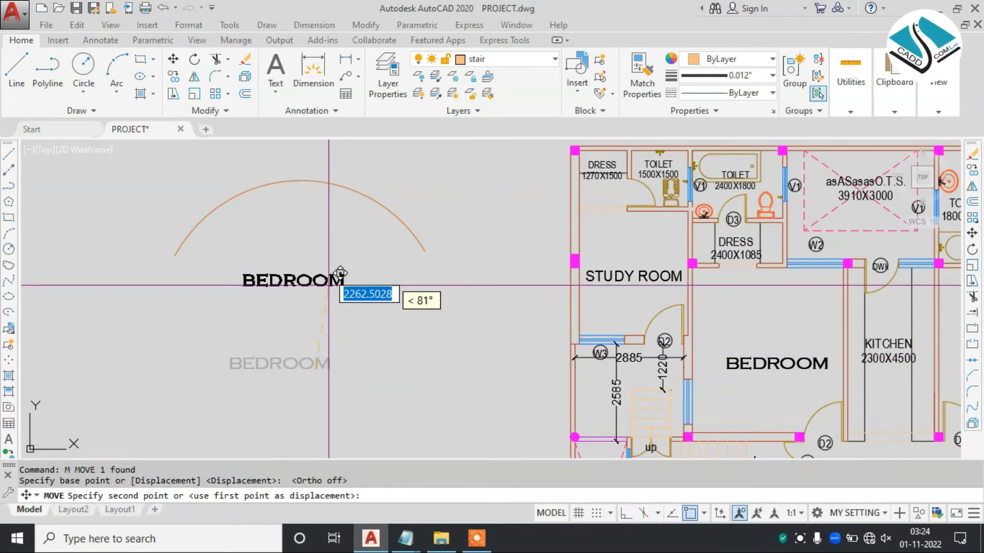
pyautogui.click(314, 248)
# Step: Scale up the copied BEDROOM label by a factor of about 1.75
pyautogui.write('sc')
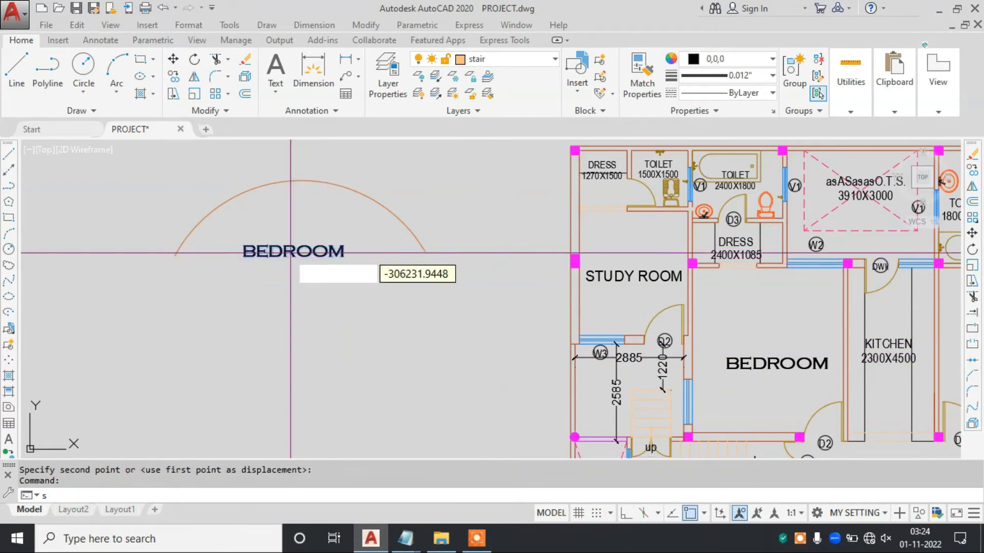
pyautogui.press('Return')
pyautogui.click(285, 256)
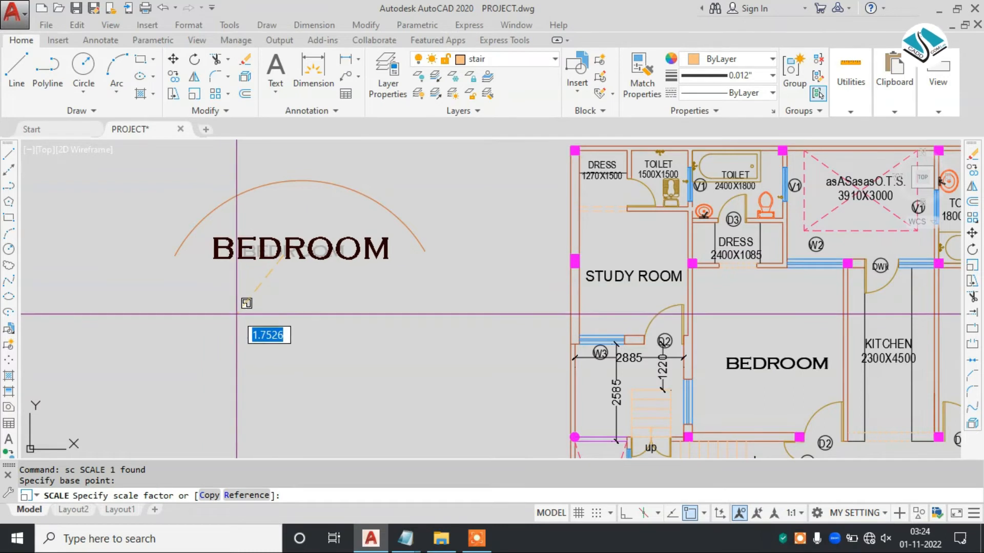
pyautogui.click(235, 317)
pyautogui.moveTo(234, 317); pyautogui.dragTo(256, 351, button='middle')
pyautogui.scroll(2, 272, 233)
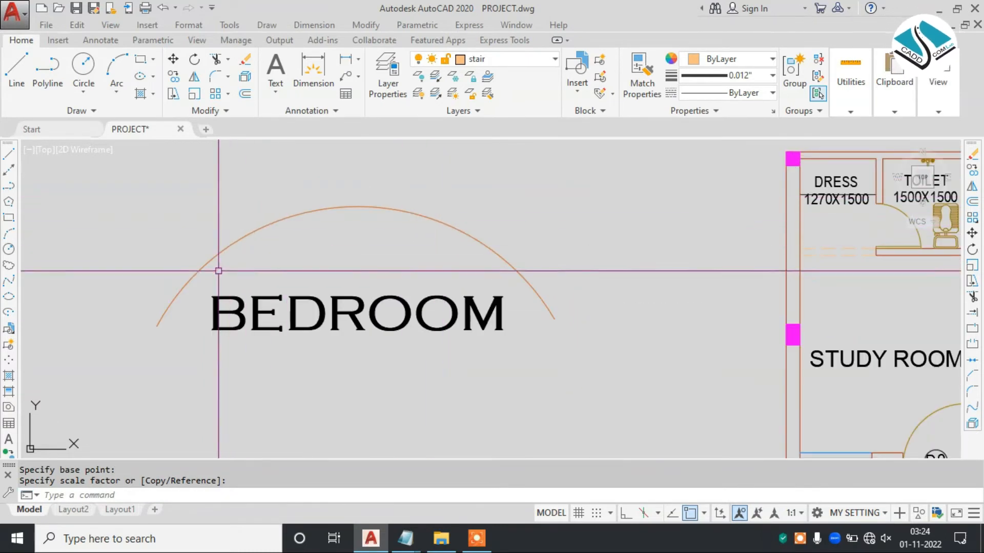
pyautogui.press('Escape')
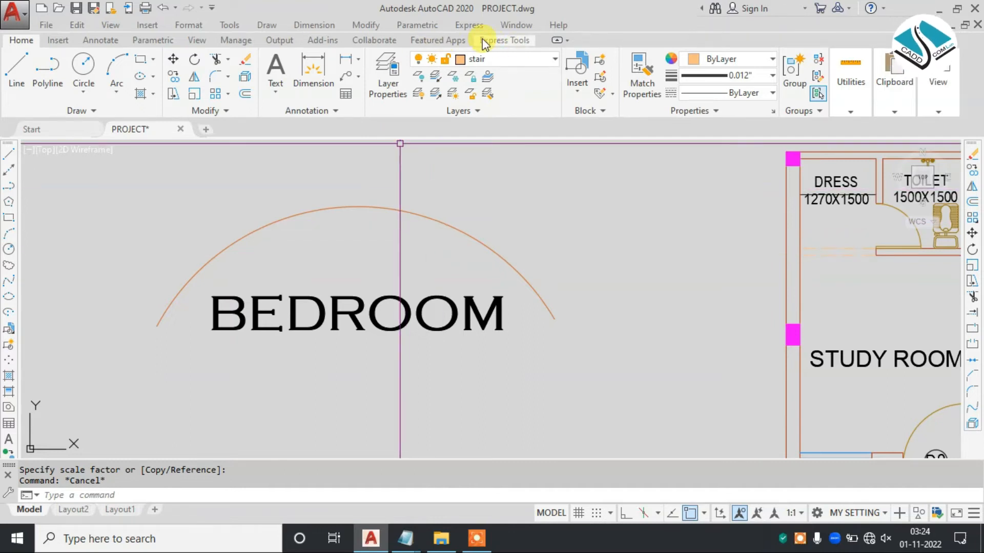
# Step: Start the Arc Aligned text command on the arc and move its creation dialog clear of the arc
pyautogui.click(518, 42)
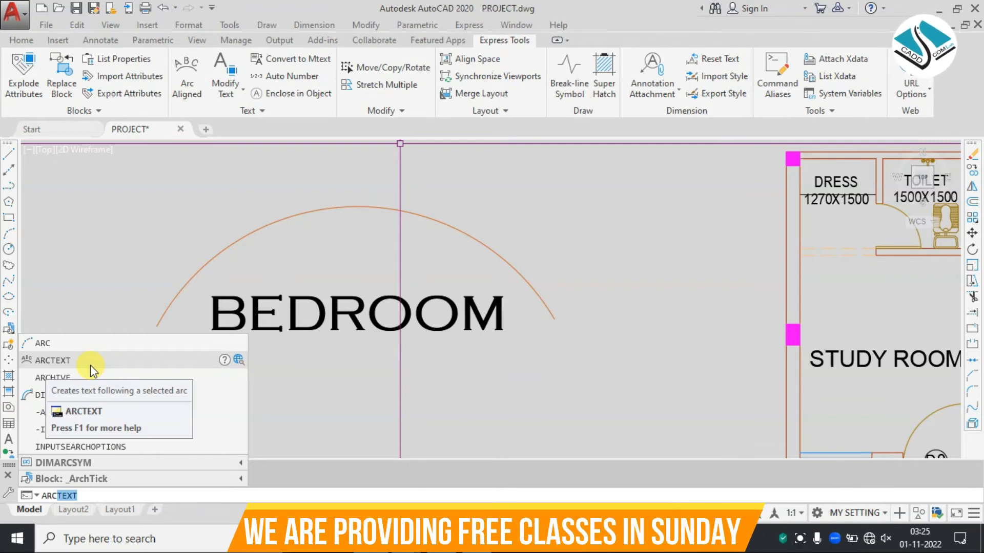
pyautogui.press('Escape')
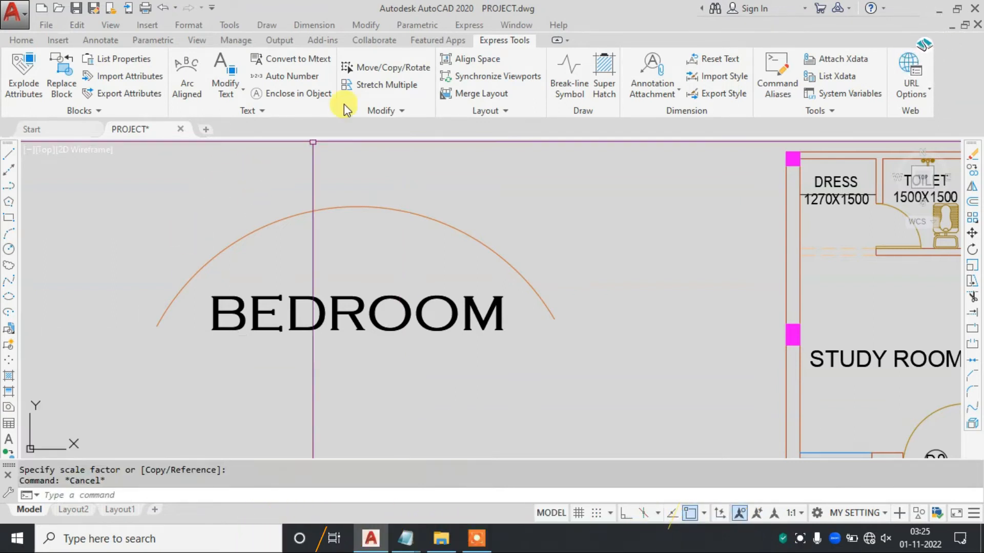
pyautogui.click(187, 71)
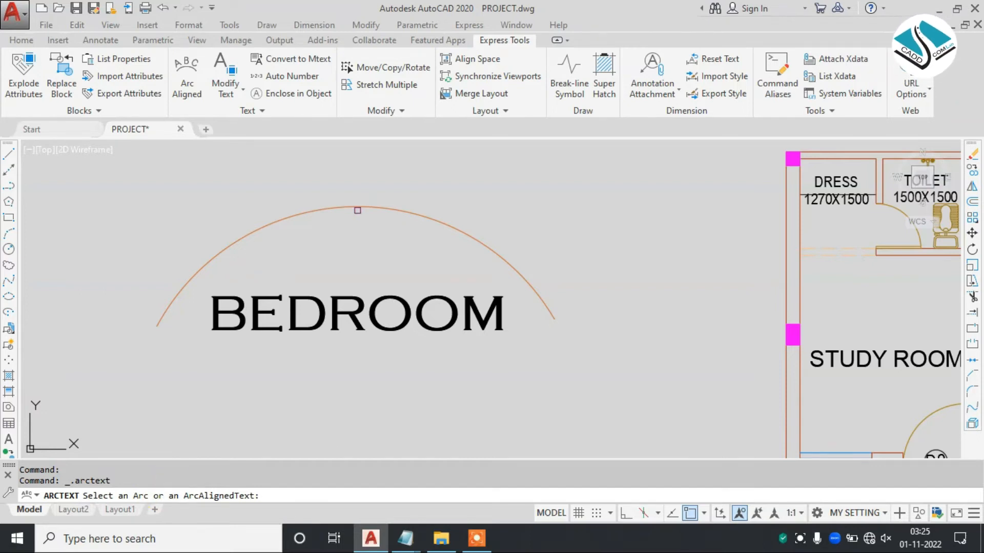
pyautogui.click(376, 208)
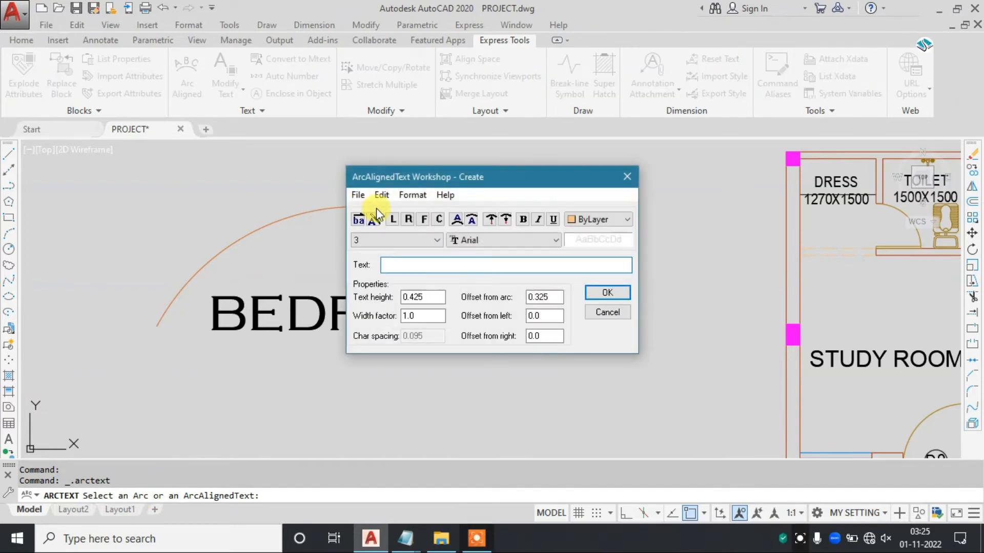
pyautogui.moveTo(399, 186); pyautogui.dragTo(371, 299)
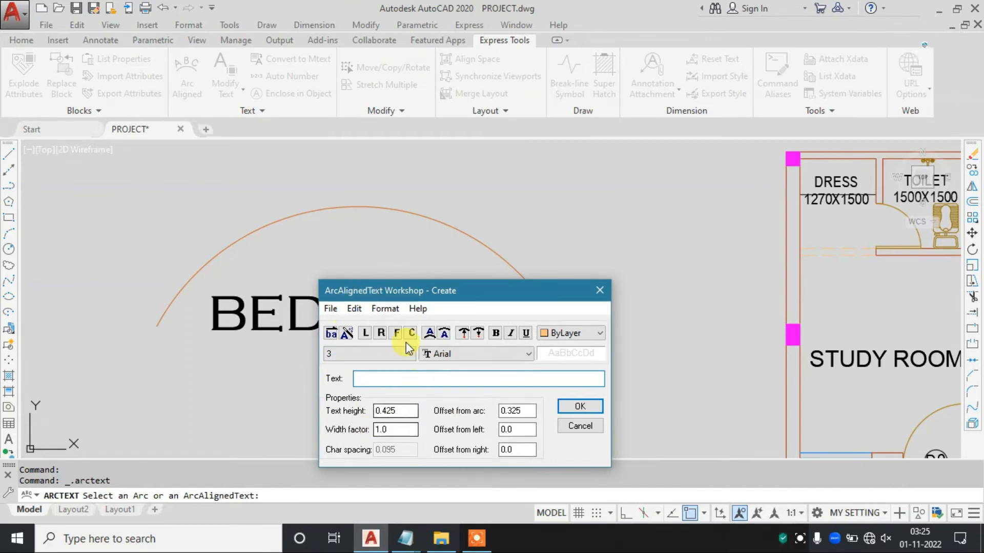
pyautogui.moveTo(402, 297)
pyautogui.mouseDown()
pyautogui.moveTo(439, 301)
pyautogui.moveTo(413, 301)
pyautogui.mouseUp()
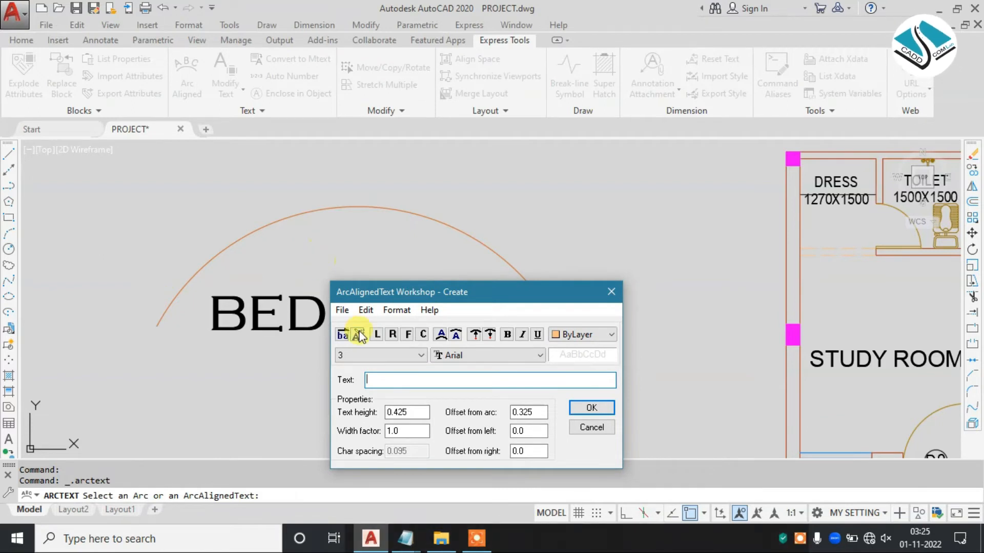
pyautogui.click(341, 310)
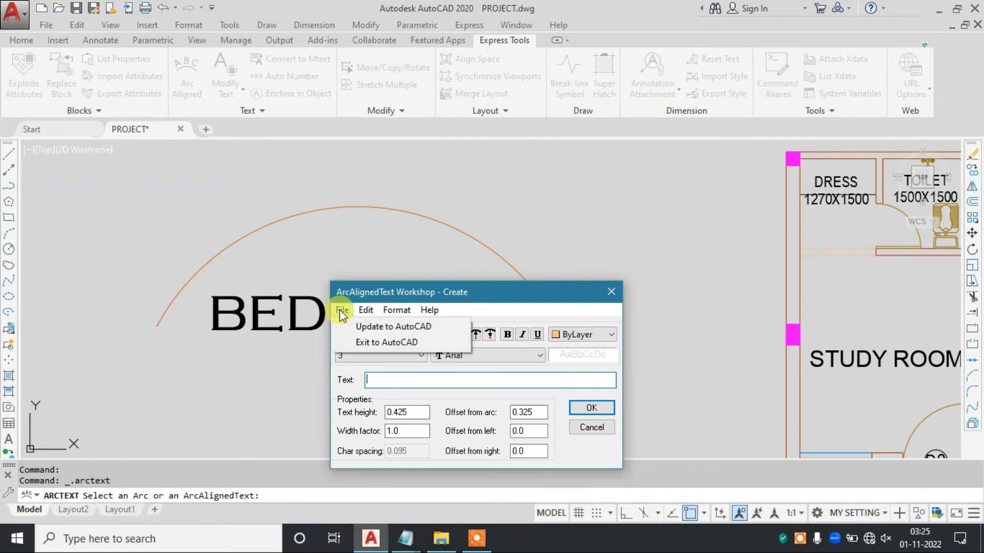
pyautogui.click(365, 310)
pyautogui.moveTo(384, 310)
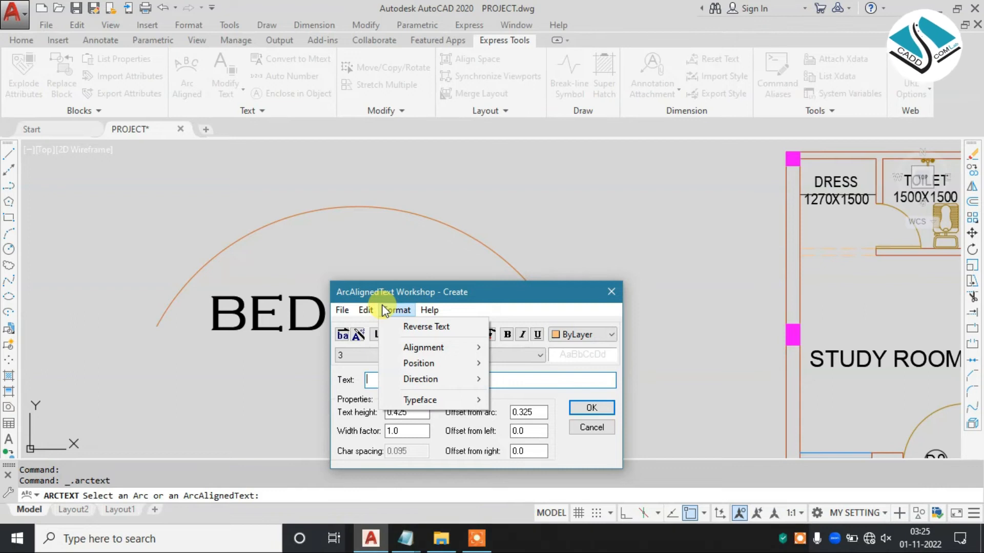
pyautogui.click(395, 297)
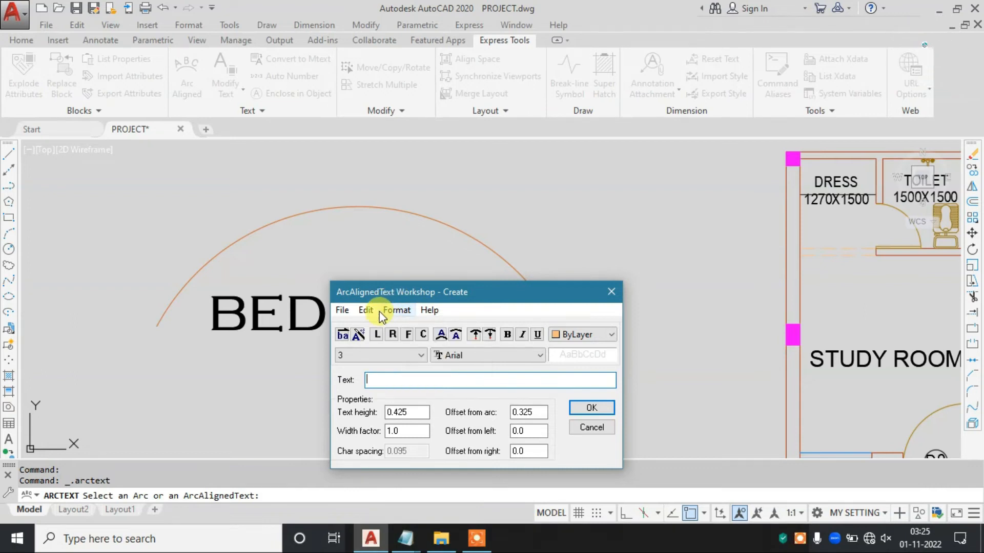
# Step: Enter BEDROOM as the arc-aligned text, with the Copperplate Gothic Light font and the color Red
pyautogui.write('BEDROOM')
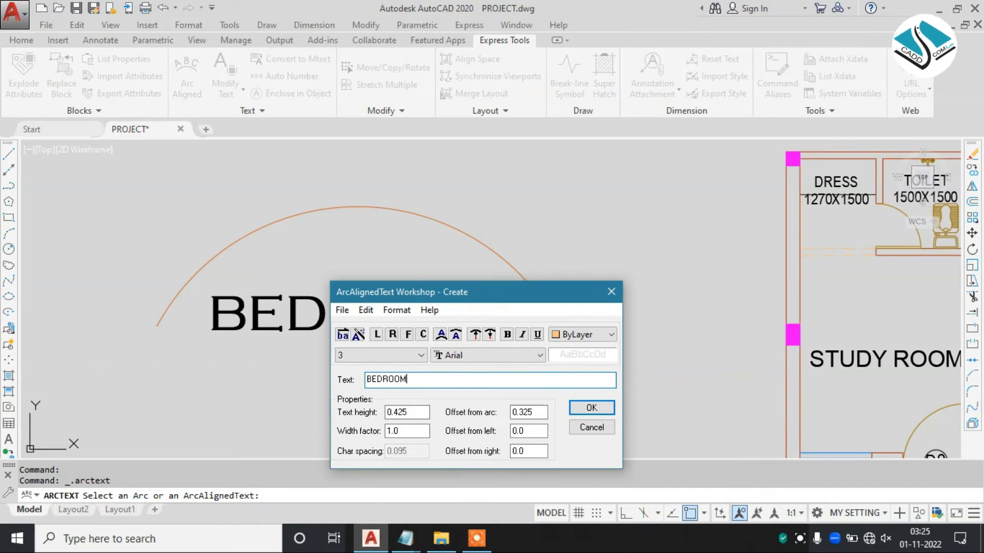
pyautogui.click(457, 359)
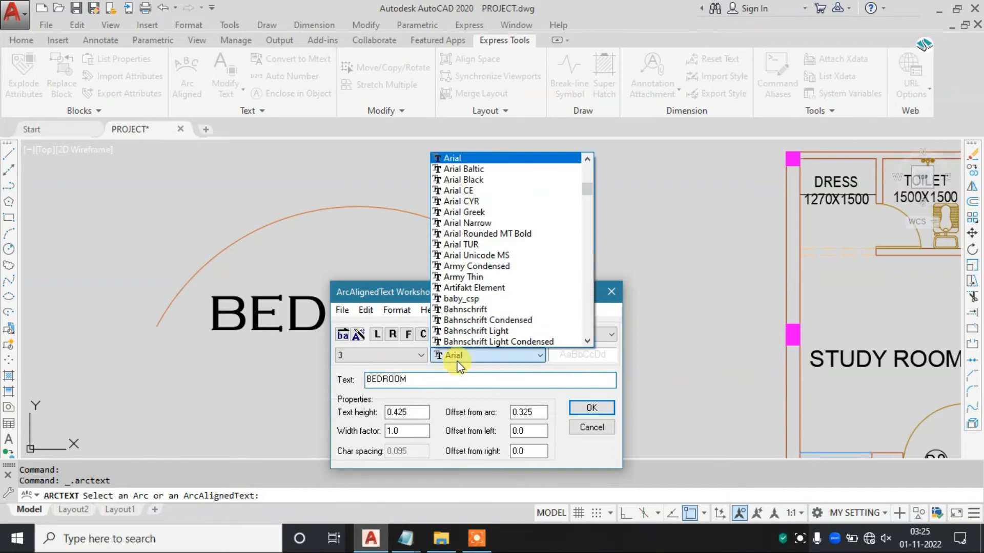
pyautogui.write('cor')
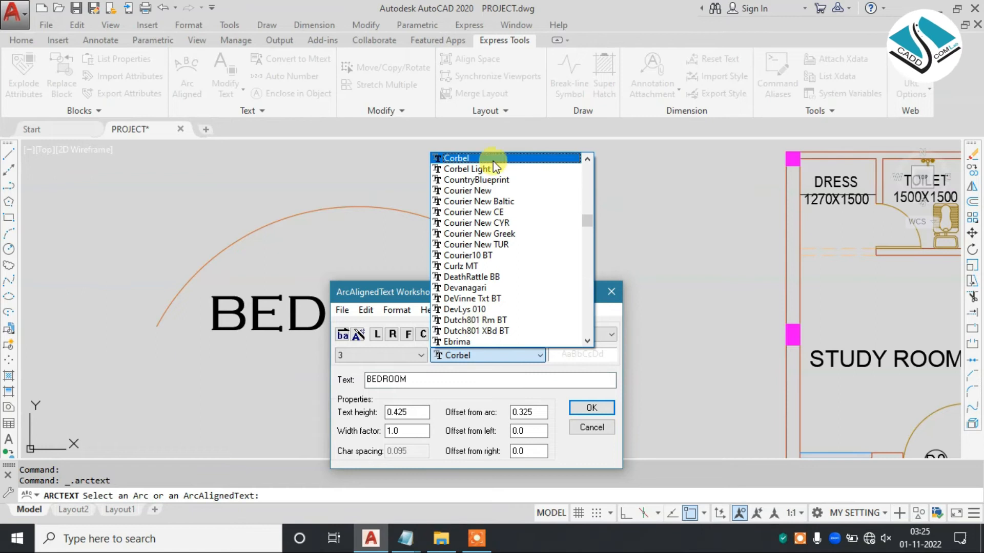
pyautogui.scroll(1, 493, 164)
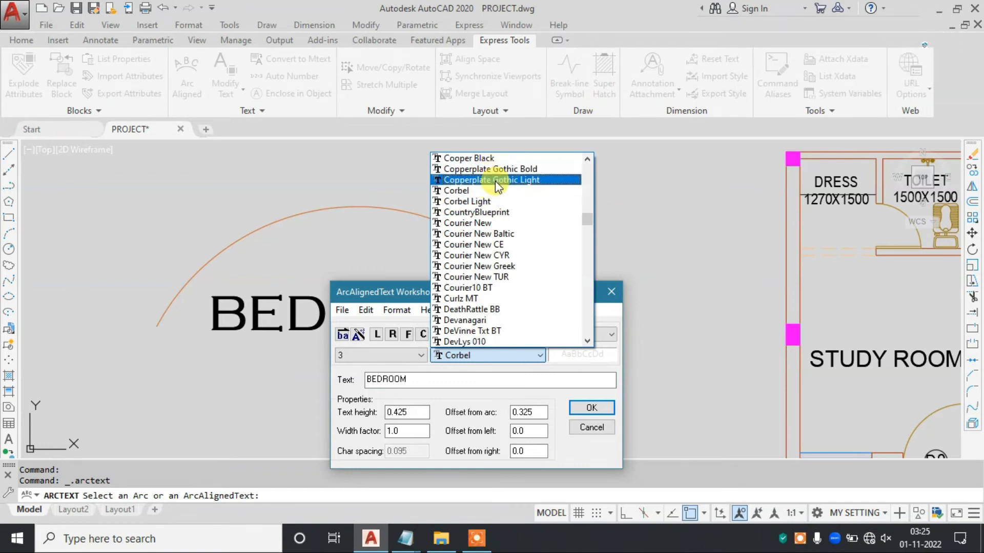
pyautogui.click(495, 181)
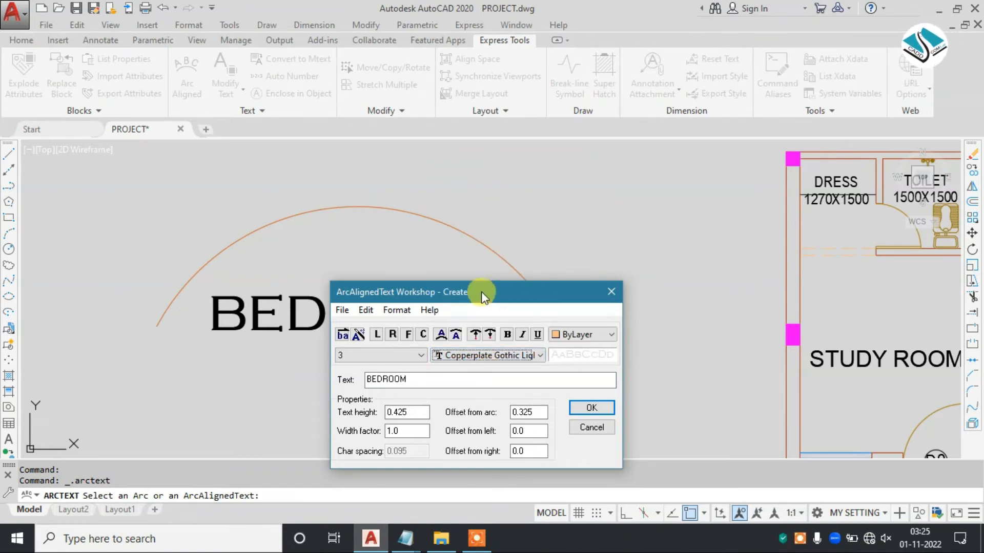
pyautogui.moveTo(481, 291); pyautogui.dragTo(651, 189)
pyautogui.click(753, 232)
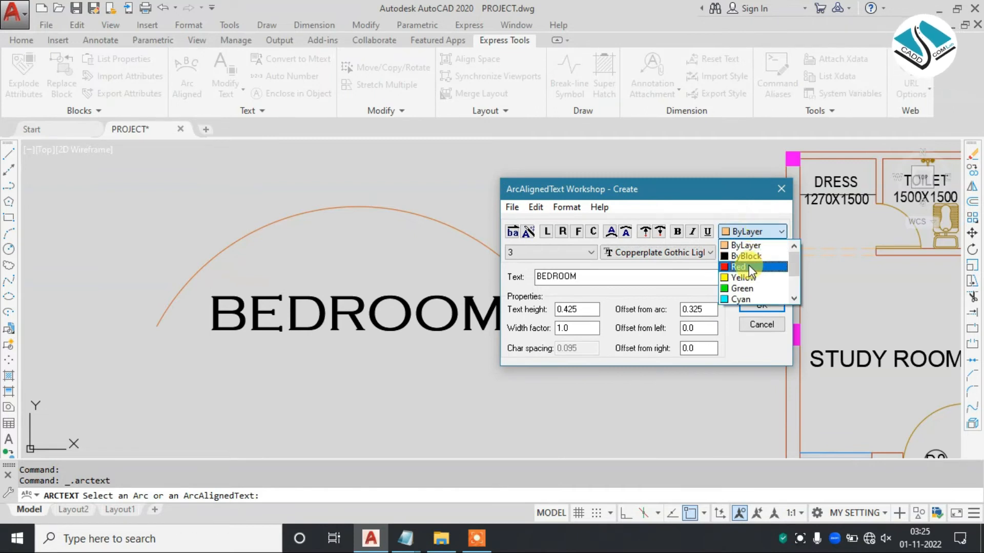
pyautogui.click(748, 266)
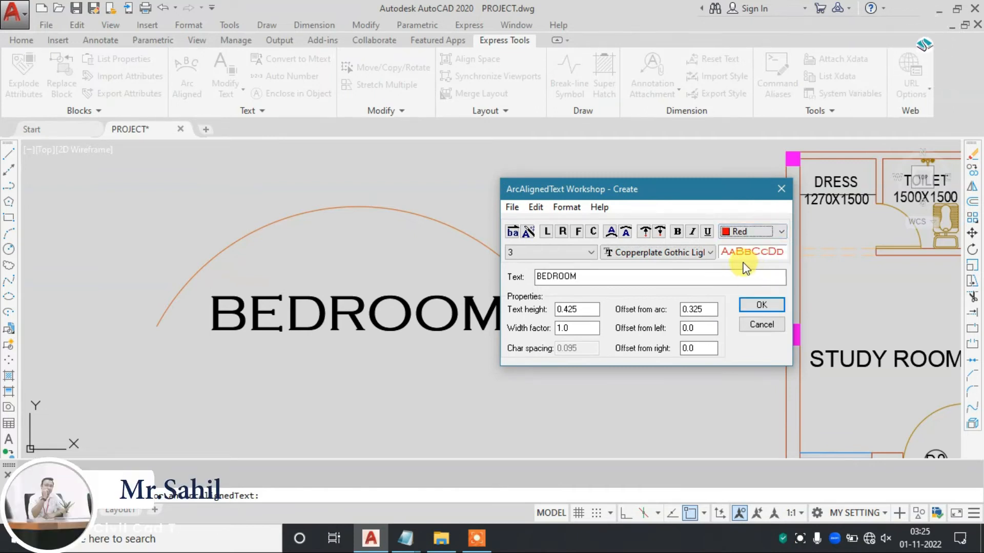
# Step: Set the arc-aligned text height to 10 and create the text on the arc
pyautogui.click(579, 307)
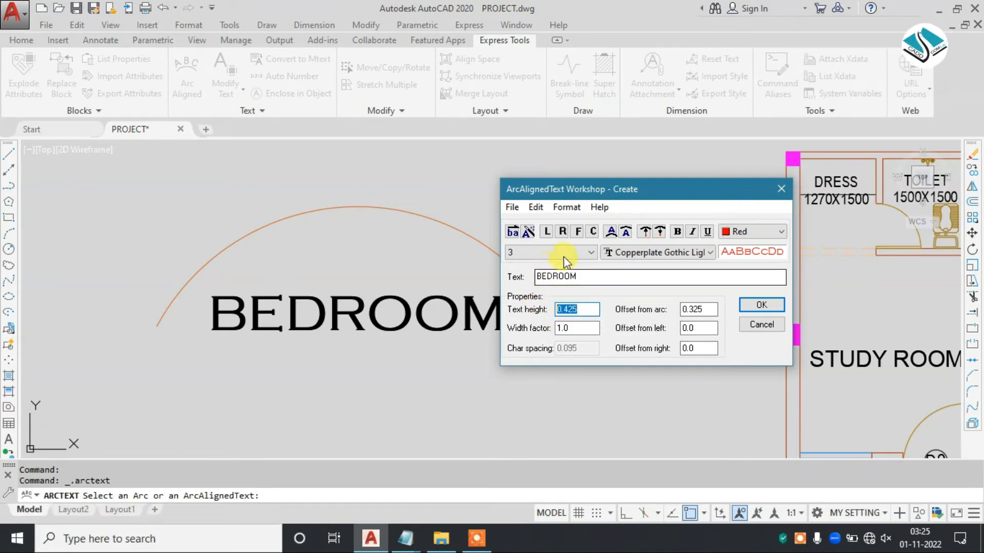
pyautogui.click(575, 250)
pyautogui.click(574, 248)
pyautogui.click(574, 309)
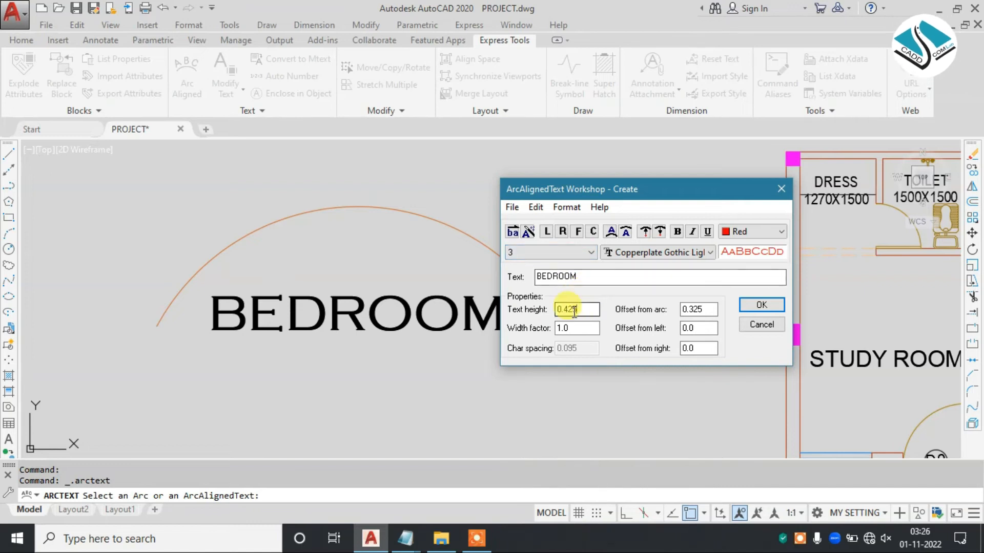
pyautogui.press('Return')
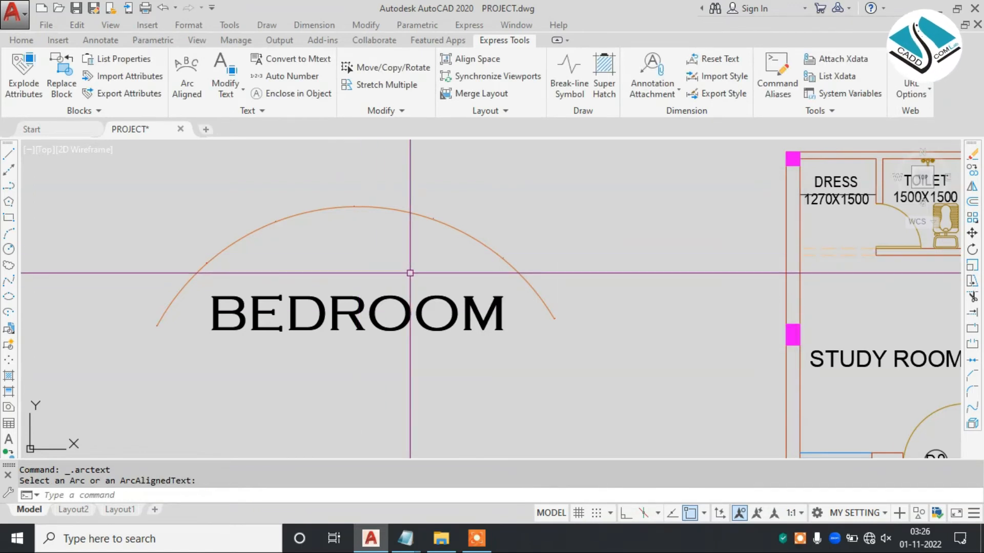
# Step: Open the properties of the tiny red arc-aligned BEDROOM text and set its height to 150
pyautogui.scroll(5, 158, 329)
pyautogui.scroll(-5, 138, 285)
pyautogui.scroll(6, 216, 321)
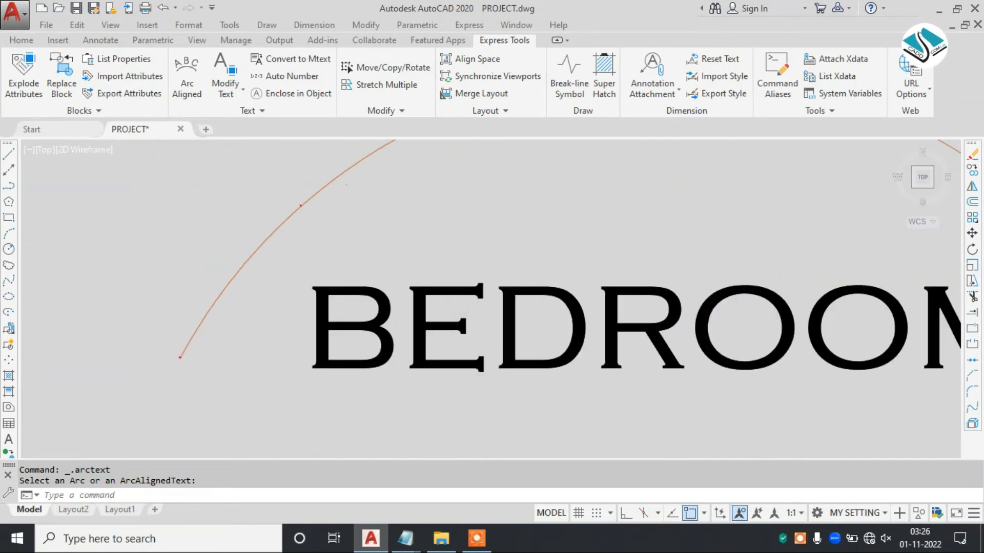
pyautogui.scroll(-5, 158, 381)
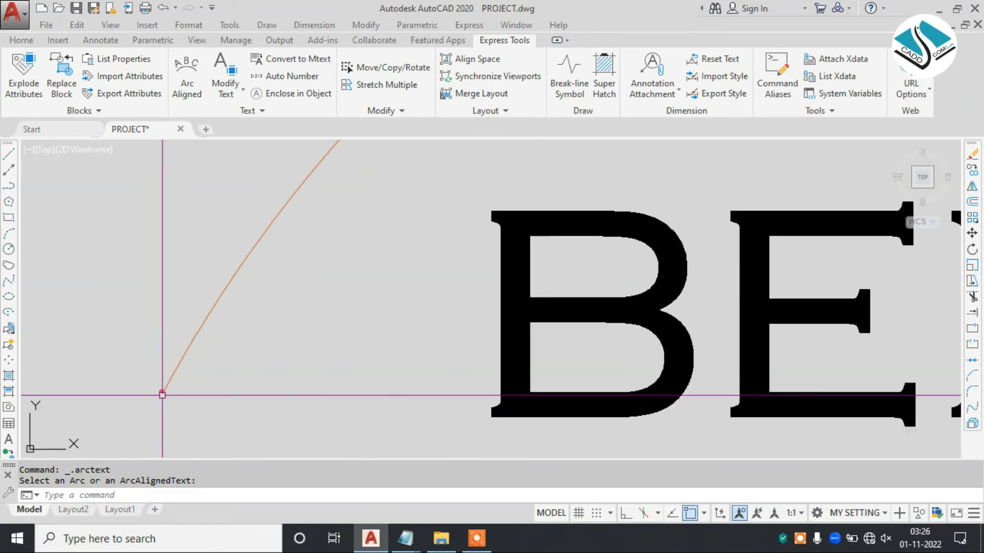
pyautogui.scroll(4, 282, 204)
pyautogui.scroll(6, 281, 221)
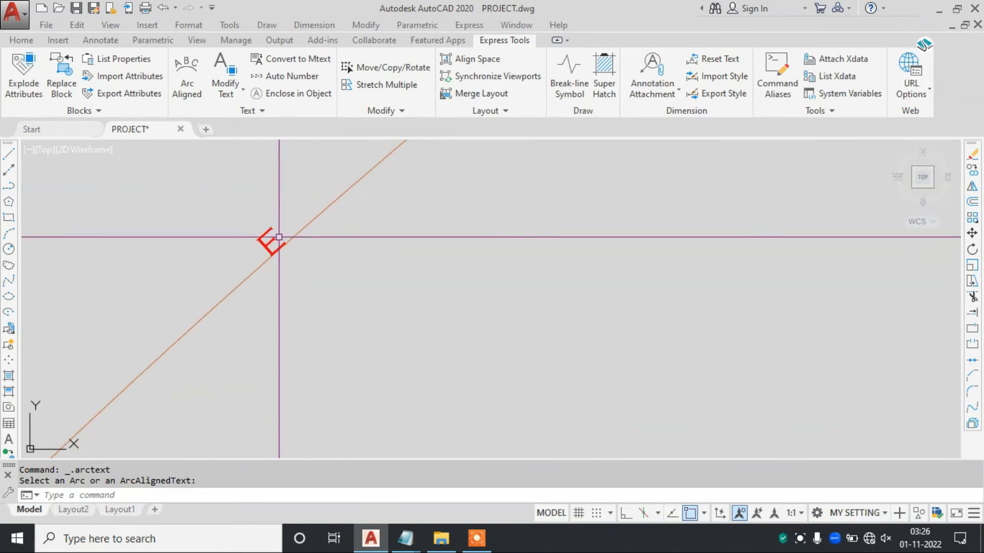
pyautogui.doubleClick(267, 222)
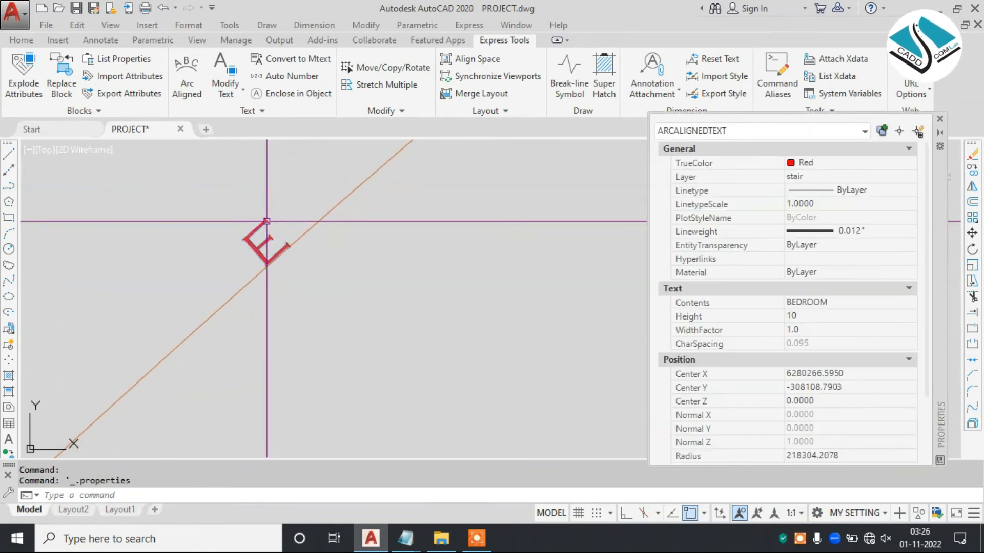
pyautogui.scroll(-4, 323, 274)
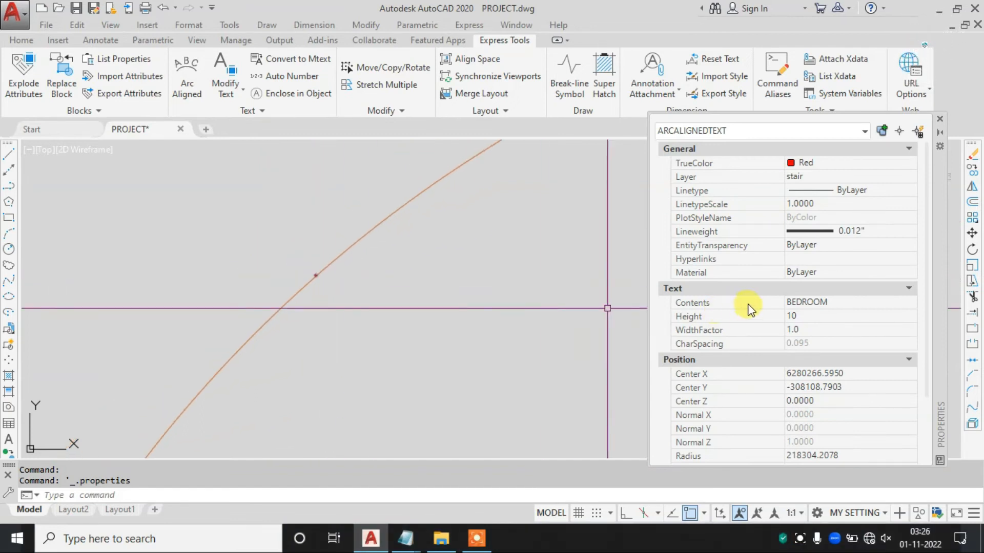
pyautogui.click(809, 315)
pyautogui.press('Return')
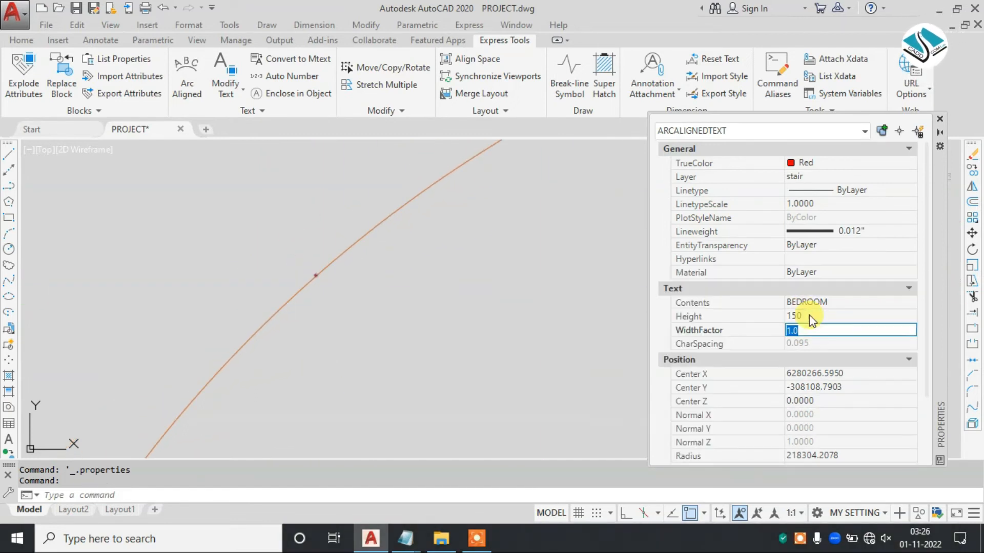
pyautogui.scroll(-4, 353, 308)
pyautogui.scroll(4, 446, 281)
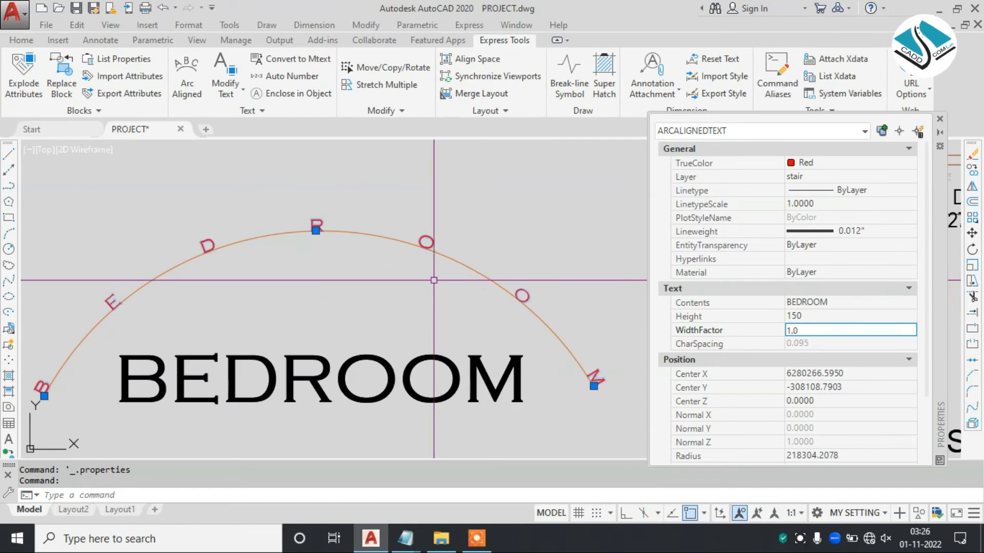
pyautogui.click(333, 326)
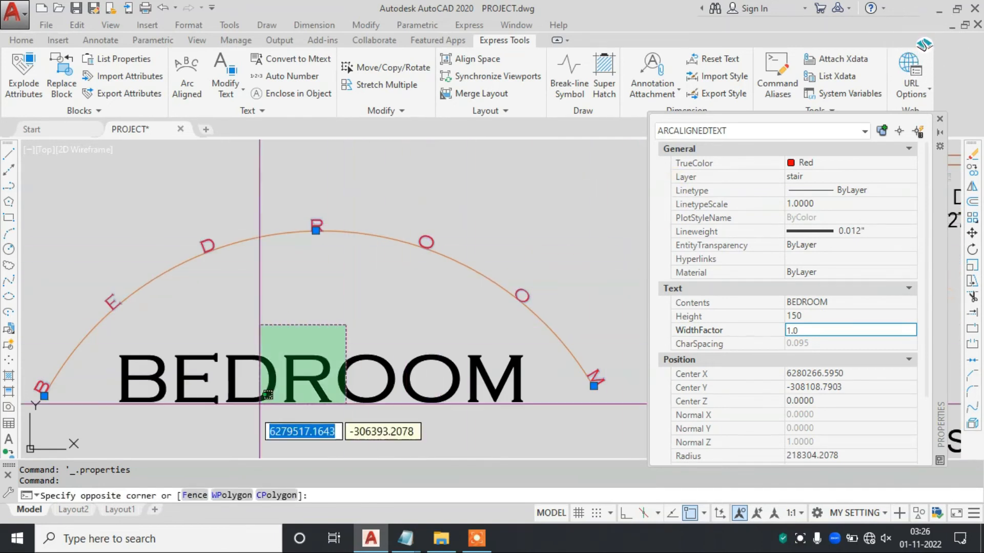
pyautogui.click(262, 413)
pyautogui.write('e')
pyautogui.press('Return')
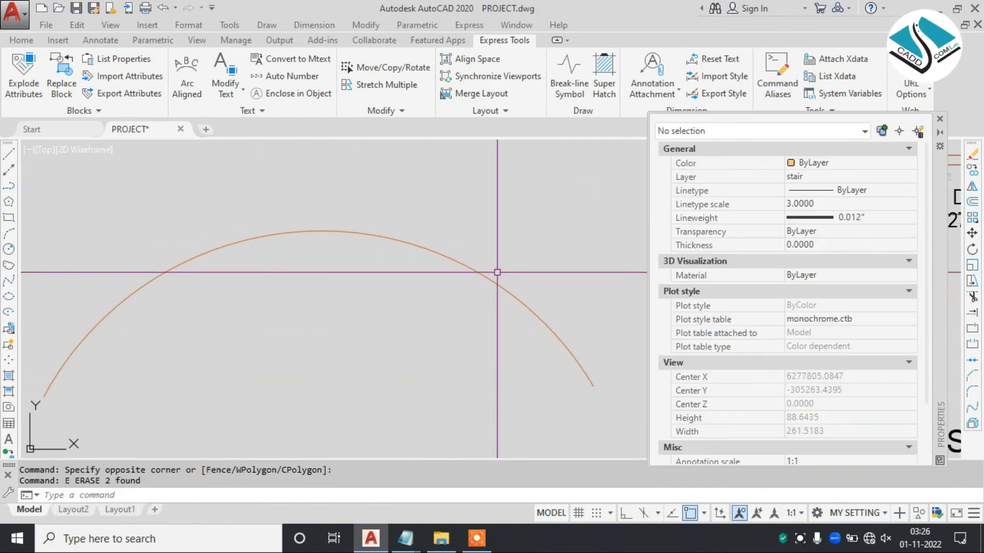
pyautogui.hotkey('ctrl', 'z')
# Step: Erase the large black BEDROOM text below the arc, keeping the arc-aligned text
pyautogui.click(380, 362)
pyautogui.write('e')
pyautogui.press('Return')
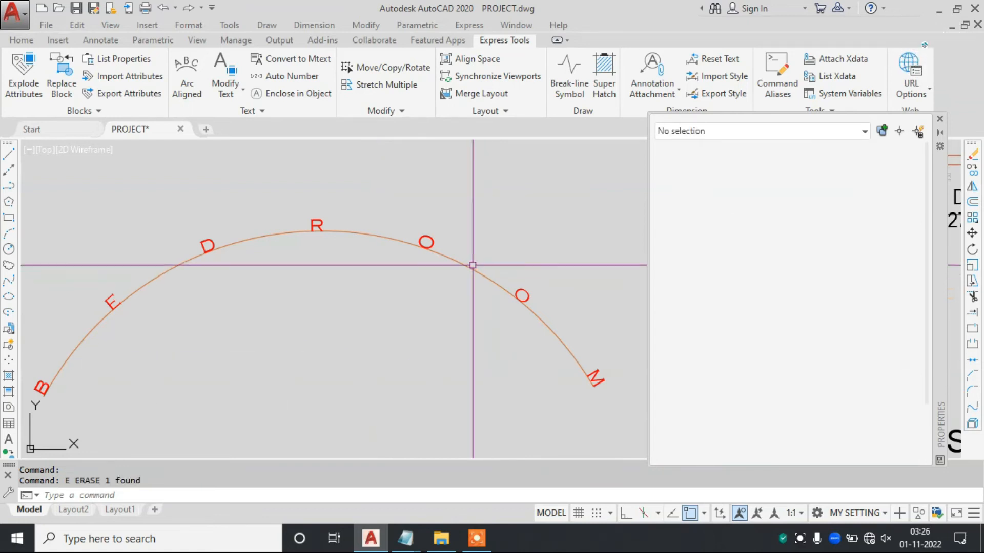
# Step: Select the red arc-aligned BEDROOM text and set its height to 250
pyautogui.click(430, 237)
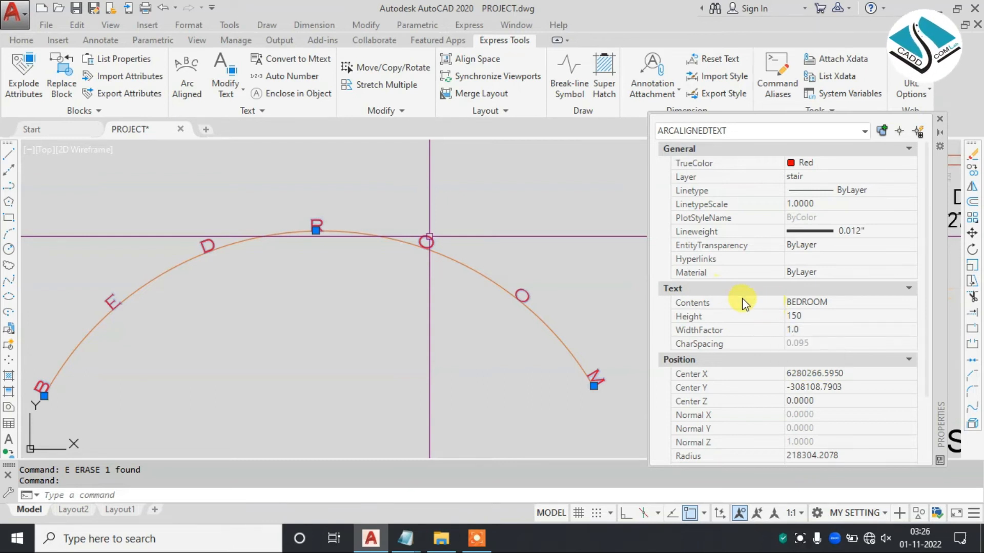
pyautogui.scroll(4, 264, 200)
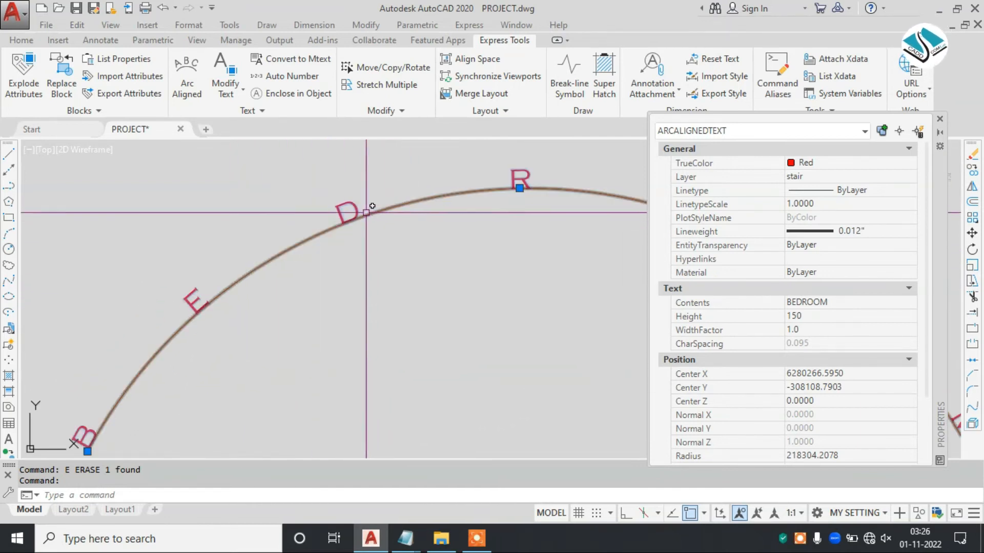
pyautogui.click(803, 318)
pyautogui.write('250')
pyautogui.press('Tab')
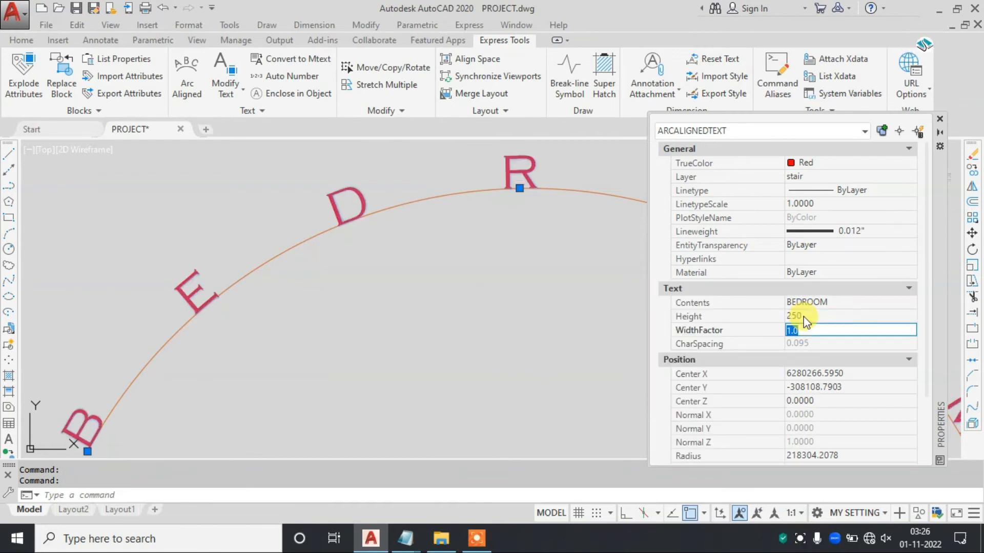
# Step: Increase the arc-aligned BEDROOM text's height to 350 and then to 450
pyautogui.click(804, 316)
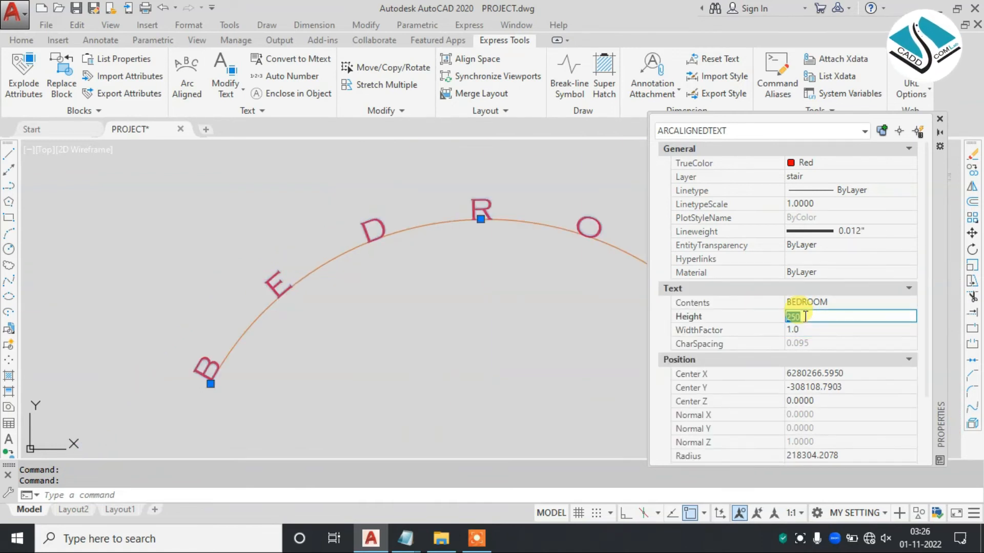
pyautogui.press('Tab')
pyautogui.scroll(-2, 105, 220)
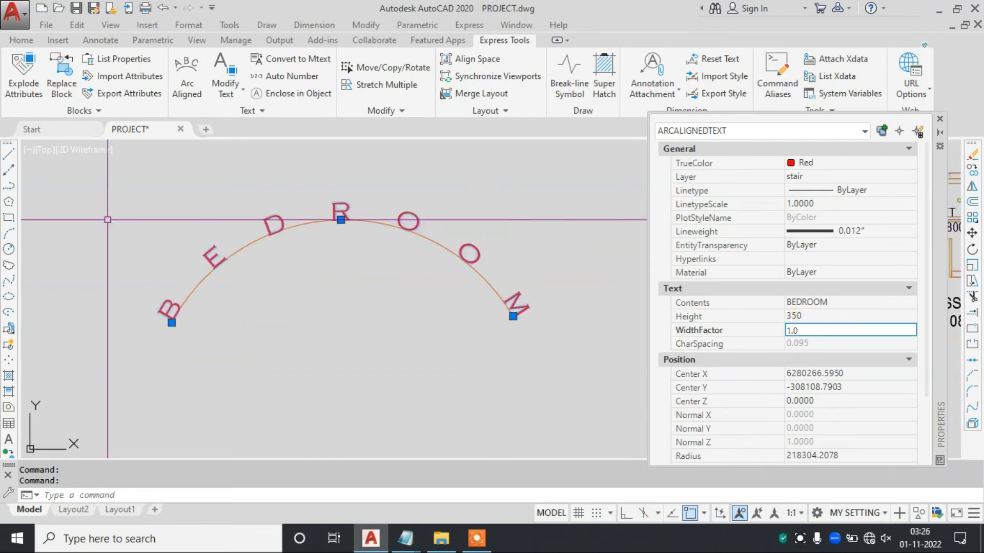
pyautogui.click(813, 316)
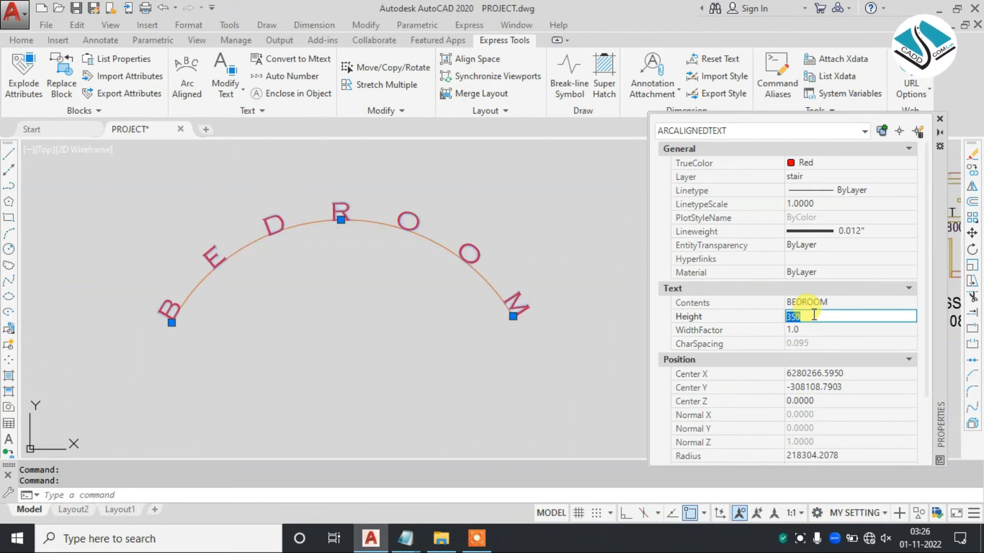
pyautogui.press('Tab')
pyautogui.scroll(2, 324, 250)
pyautogui.scroll(-2, 324, 250)
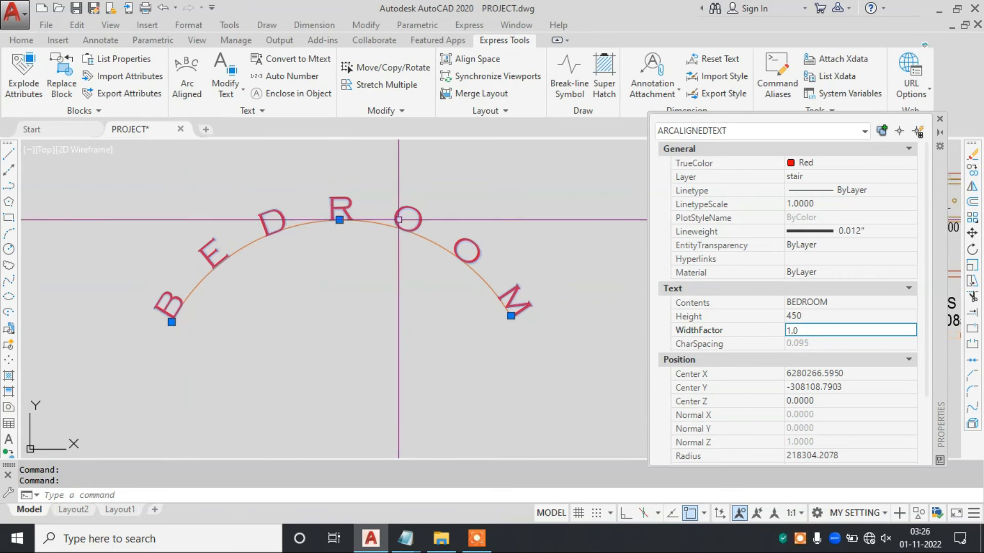
# Step: Set the arc-aligned BEDROOM text's width factor to 1.5 and inspect the letters up close
pyautogui.click(781, 329)
pyautogui.write('1.5')
pyautogui.press('Return')
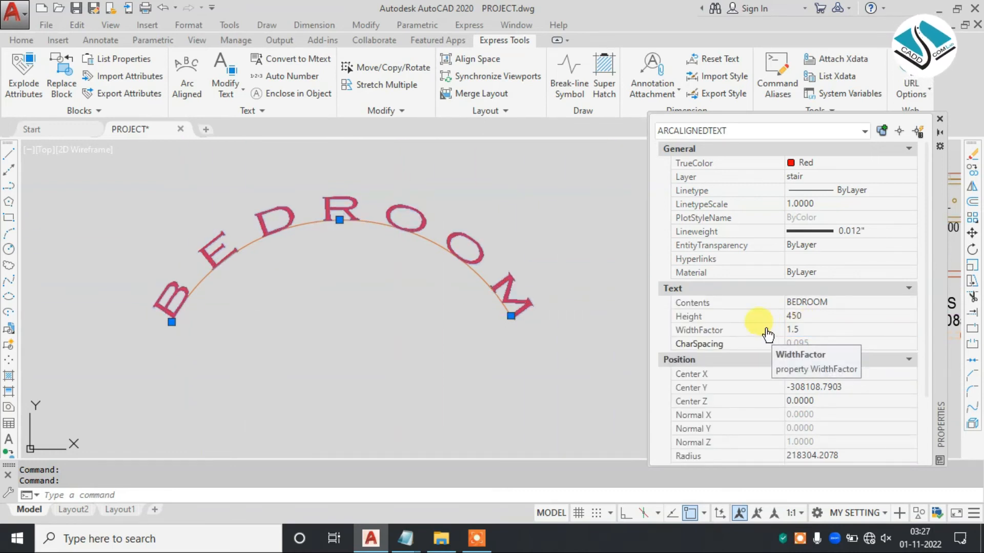
pyautogui.scroll(4, 213, 271)
pyautogui.scroll(-4, 212, 271)
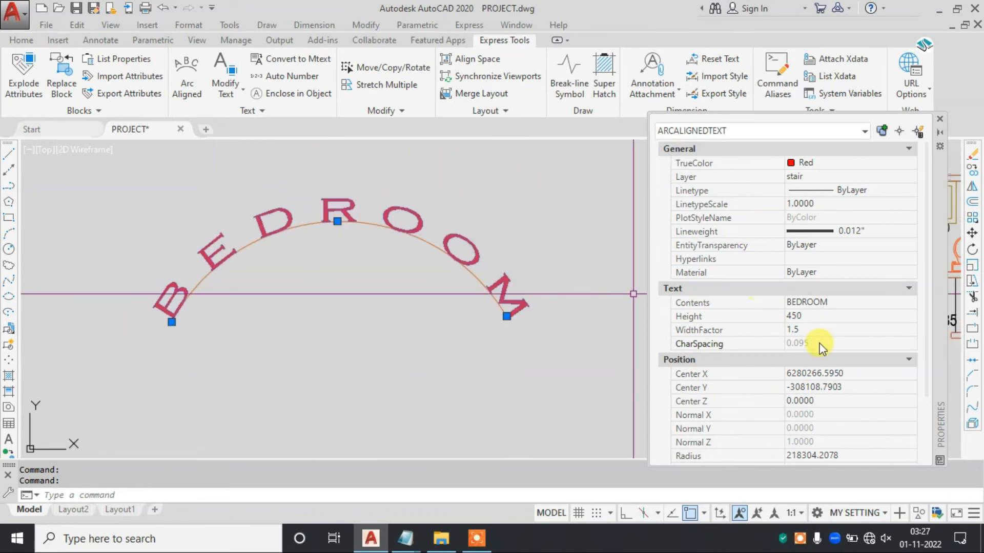
# Step: Set the arc-aligned BEDROOM text's width factor to 0.9 and its color to Blue
pyautogui.click(813, 330)
pyautogui.write('0.9')
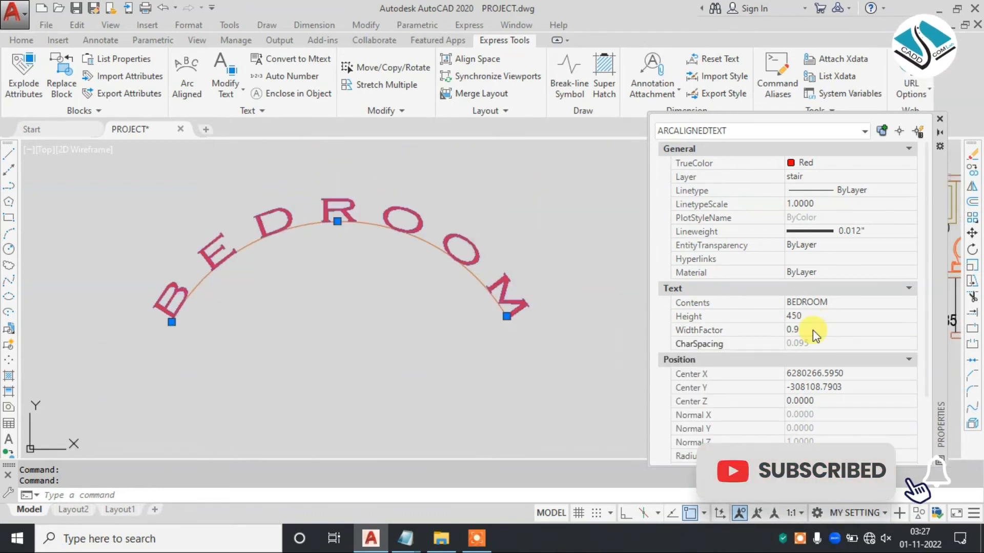
pyautogui.press('Return')
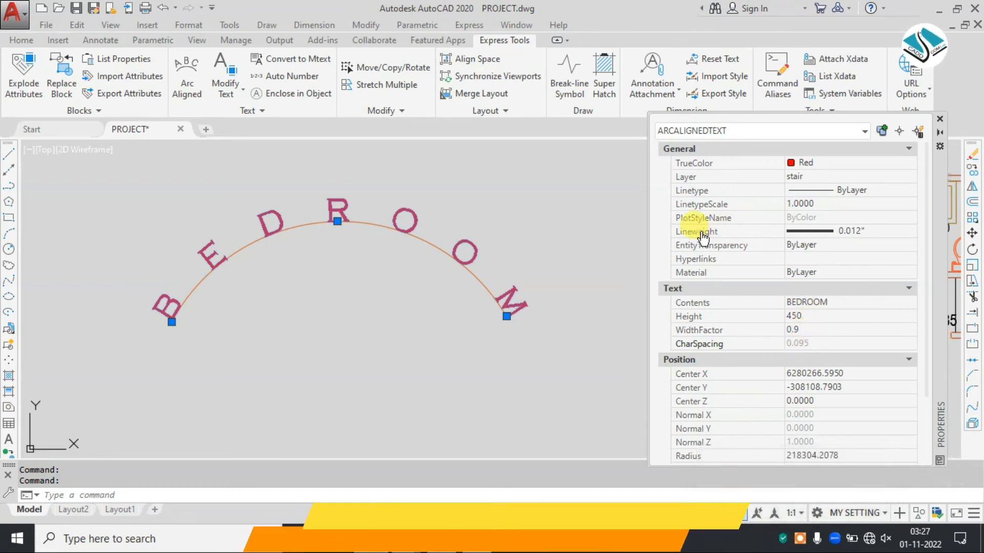
pyautogui.click(848, 165)
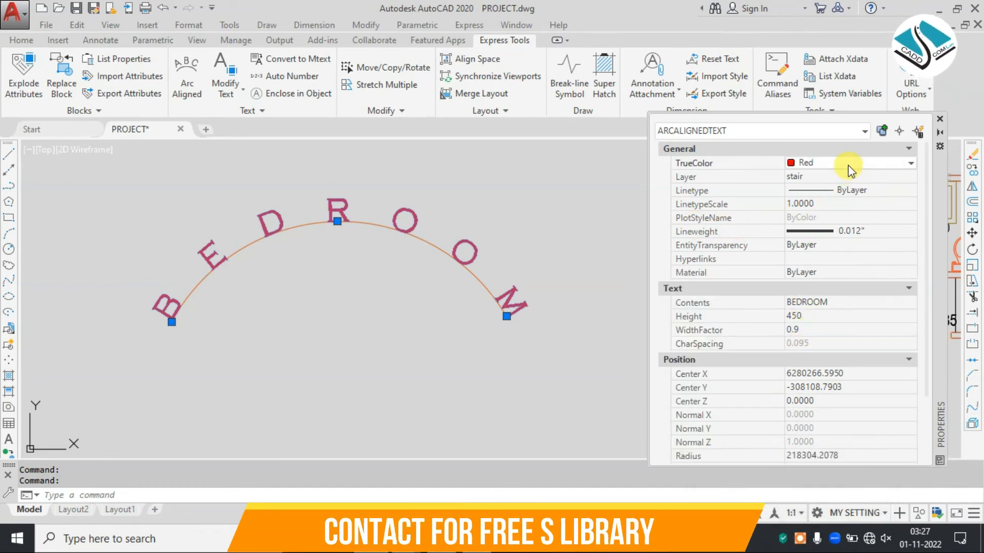
pyautogui.click(847, 165)
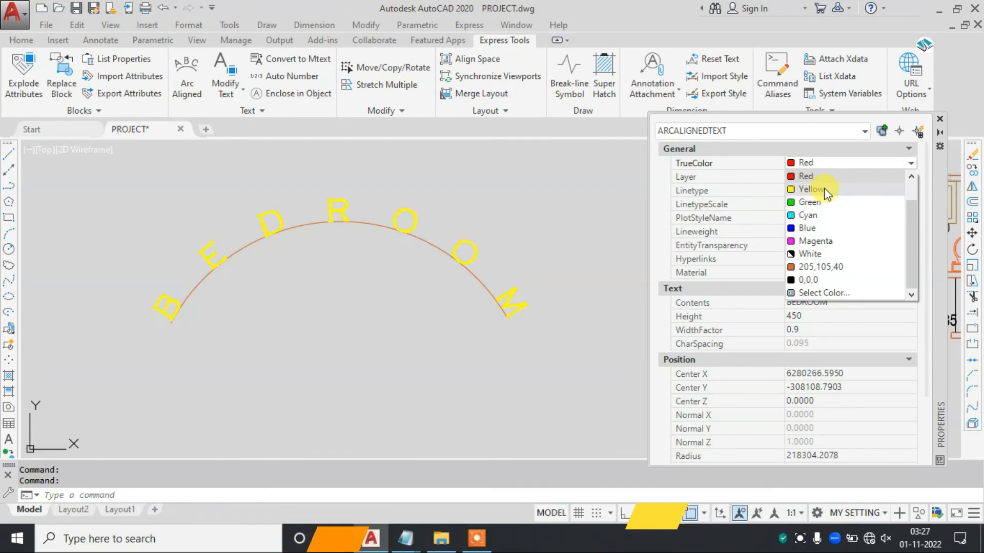
pyautogui.click(813, 231)
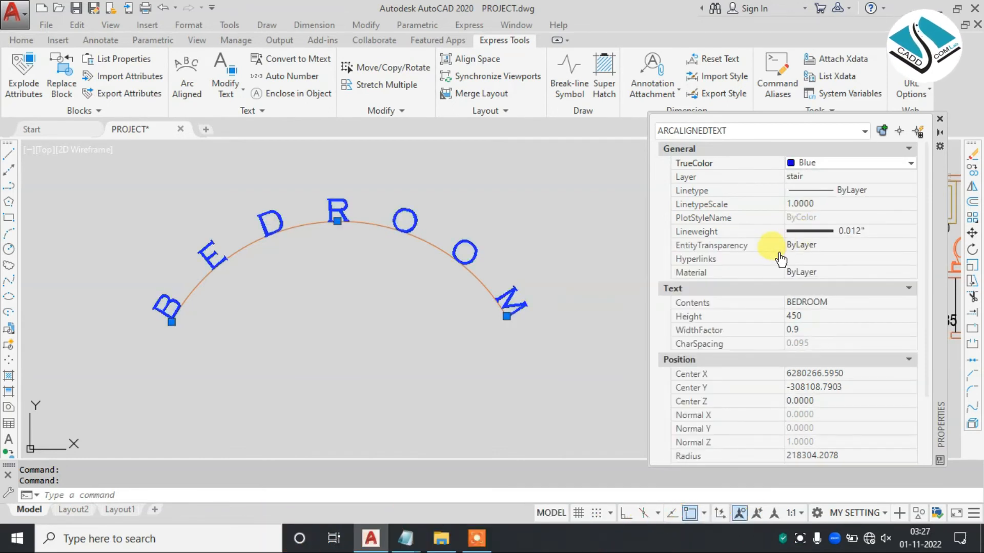
# Step: Set the Center Z position of the blue BEDROOM text to 10
pyautogui.scroll(-4, 738, 303)
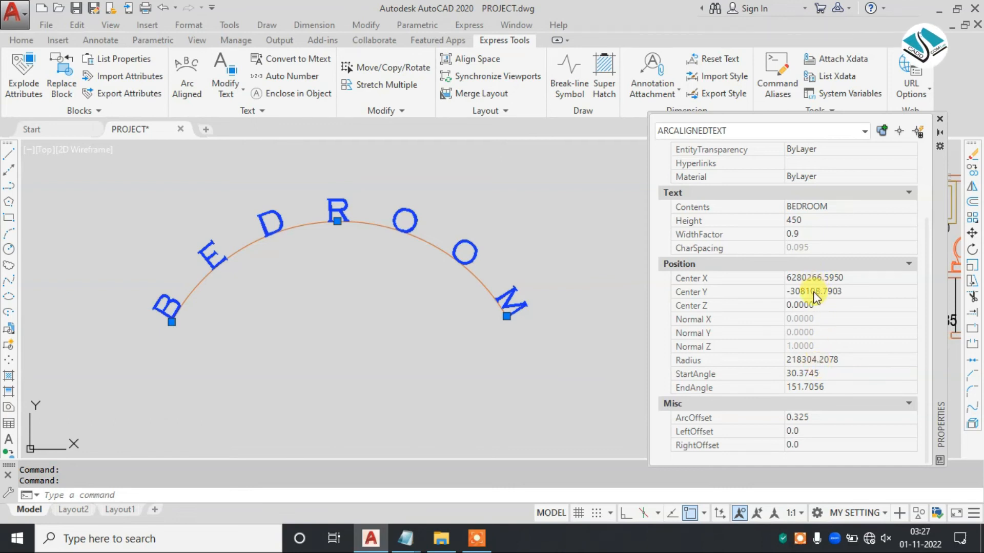
pyautogui.click(815, 306)
pyautogui.press('Return')
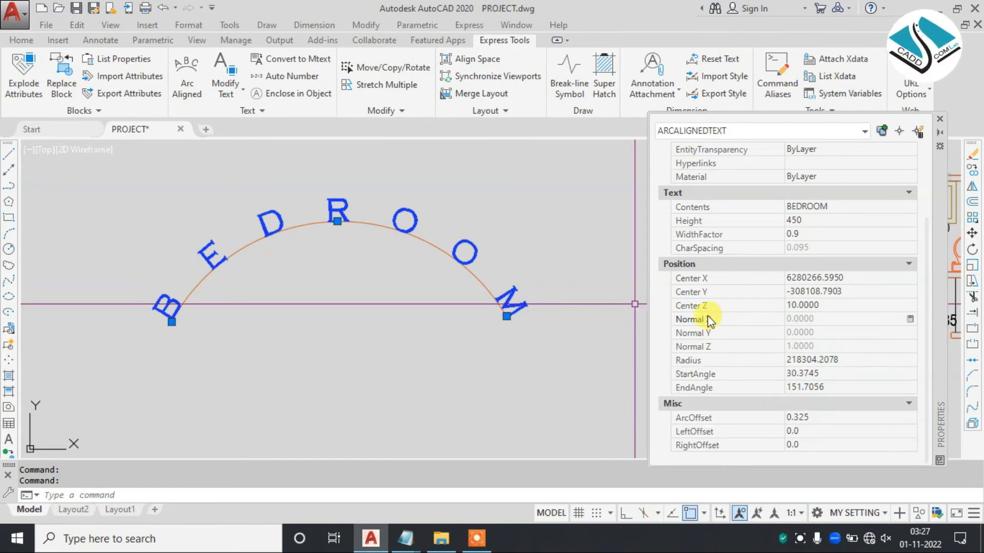
# Step: Erase the blue BEDROOM text and start new Arc Aligned text on the bare arc, with the creation dialog clear of it
pyautogui.click(940, 118)
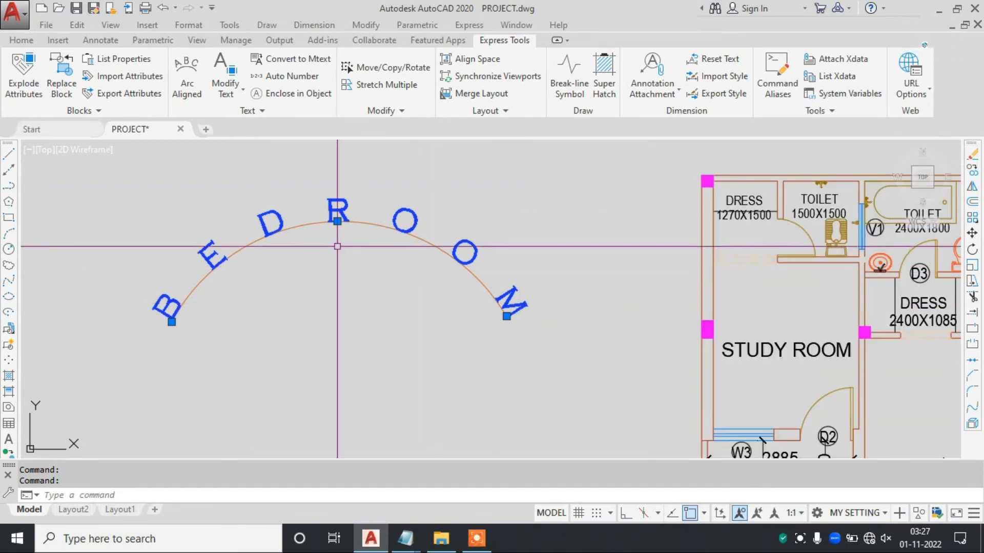
pyautogui.press('Delete')
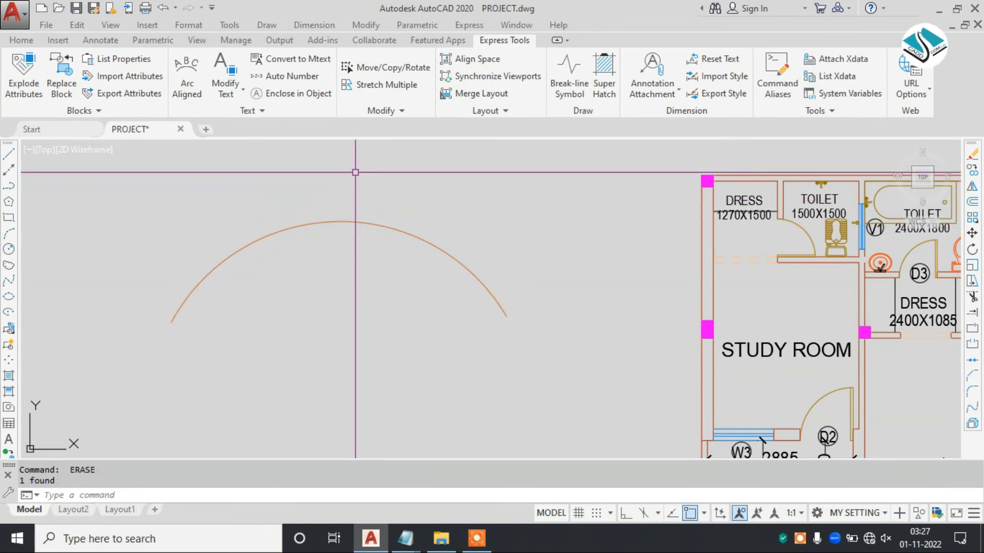
pyautogui.click(183, 66)
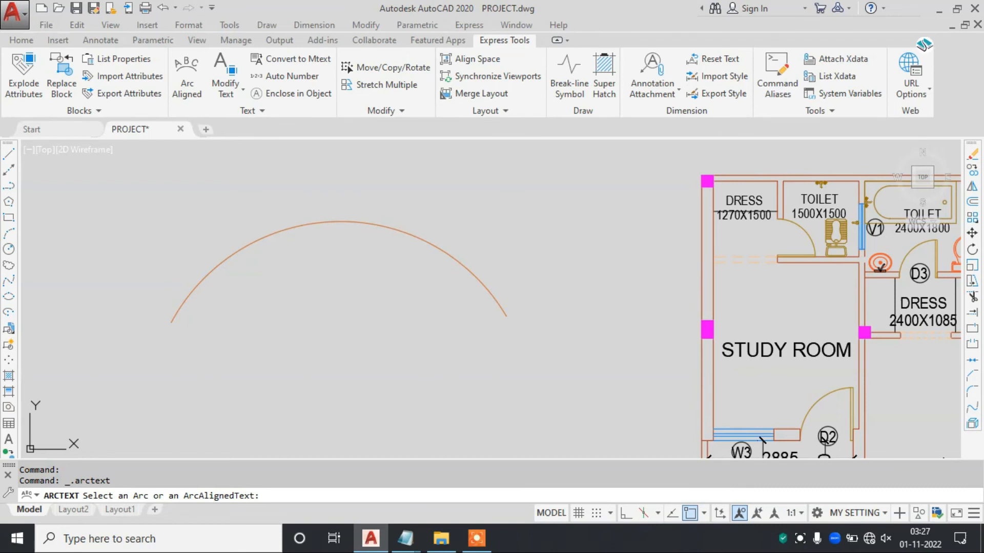
pyautogui.click(339, 222)
pyautogui.moveTo(435, 189); pyautogui.dragTo(606, 241)
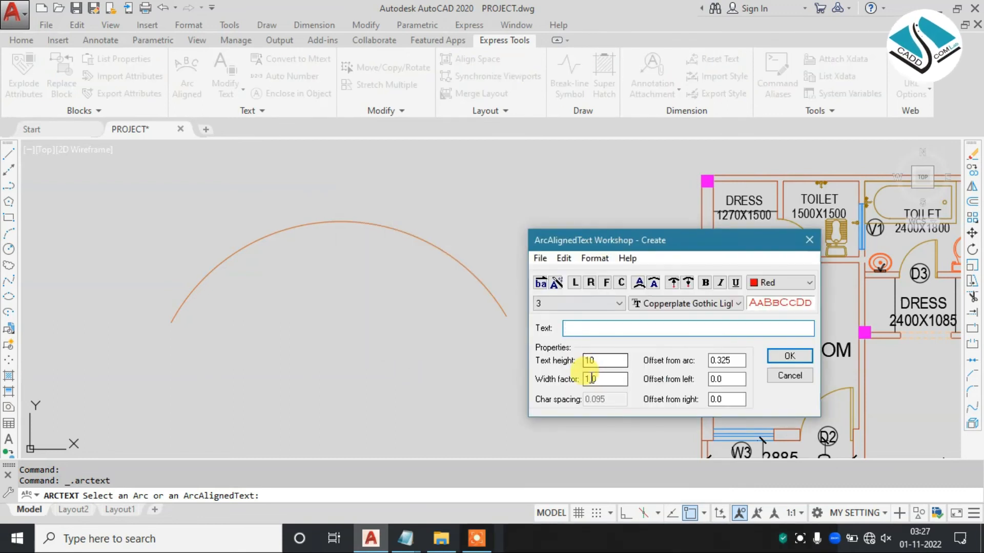
# Step: Create the arc-aligned text LUCKNOW CITY with a text height of 500 and the color Magenta
pyautogui.doubleClick(590, 360)
pyautogui.write('500')
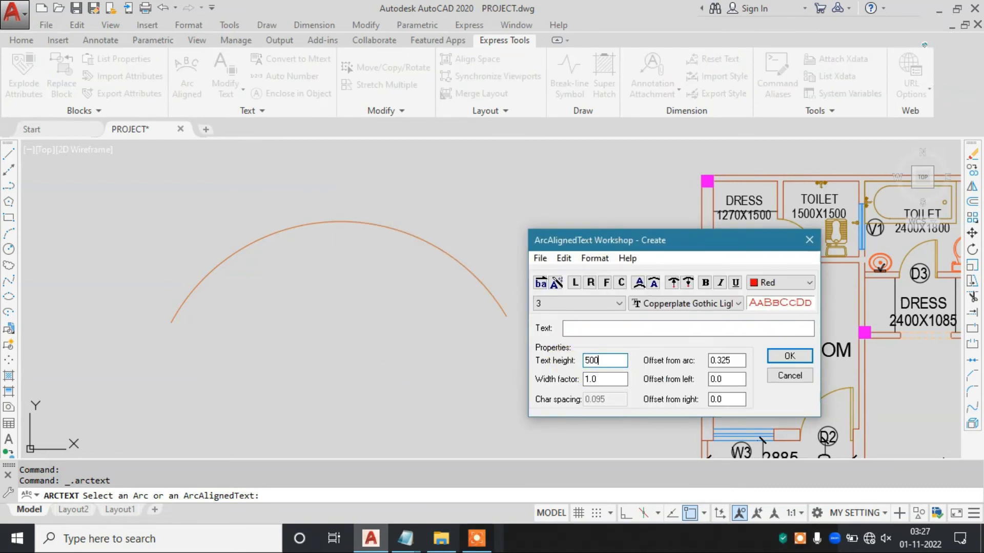
pyautogui.write('LUCKNOW')
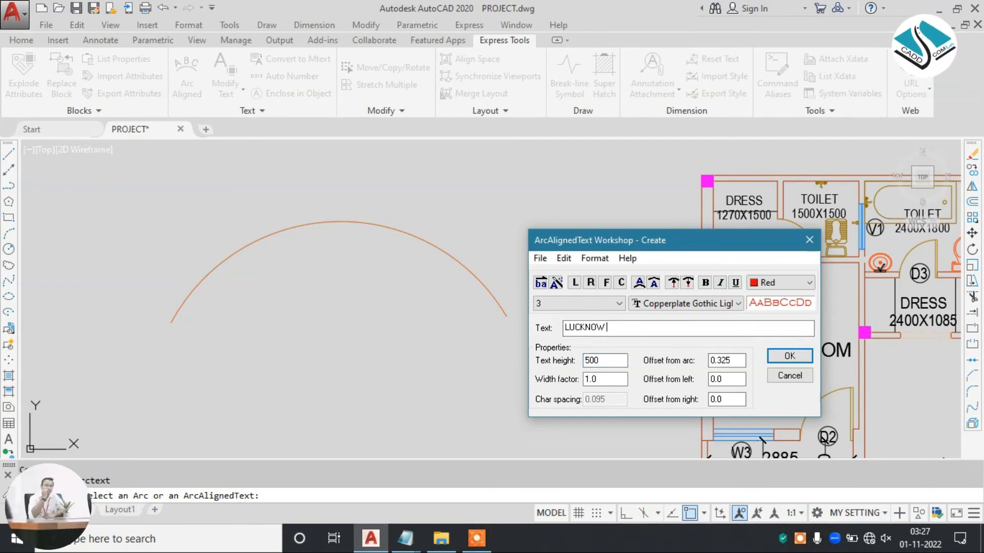
pyautogui.write(' CITY')
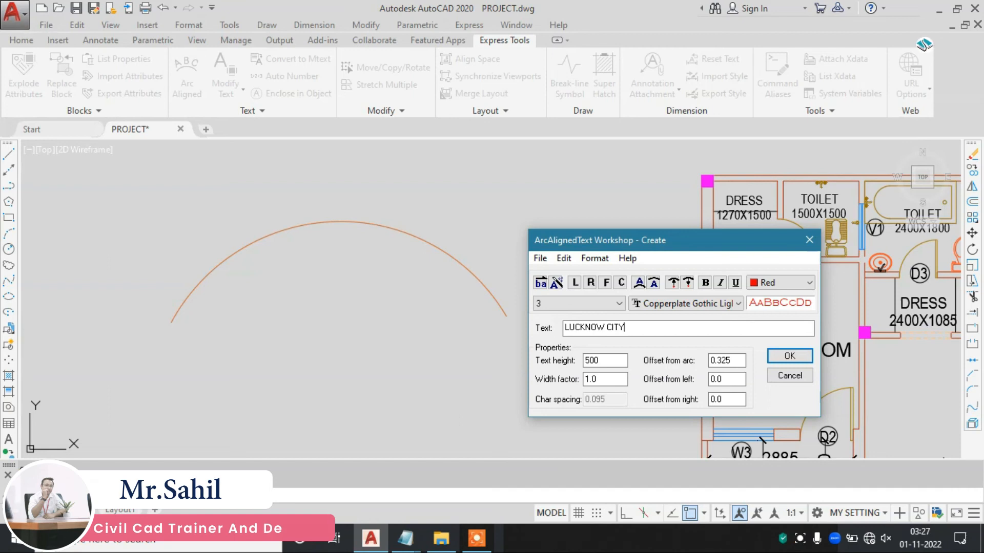
pyautogui.click(779, 283)
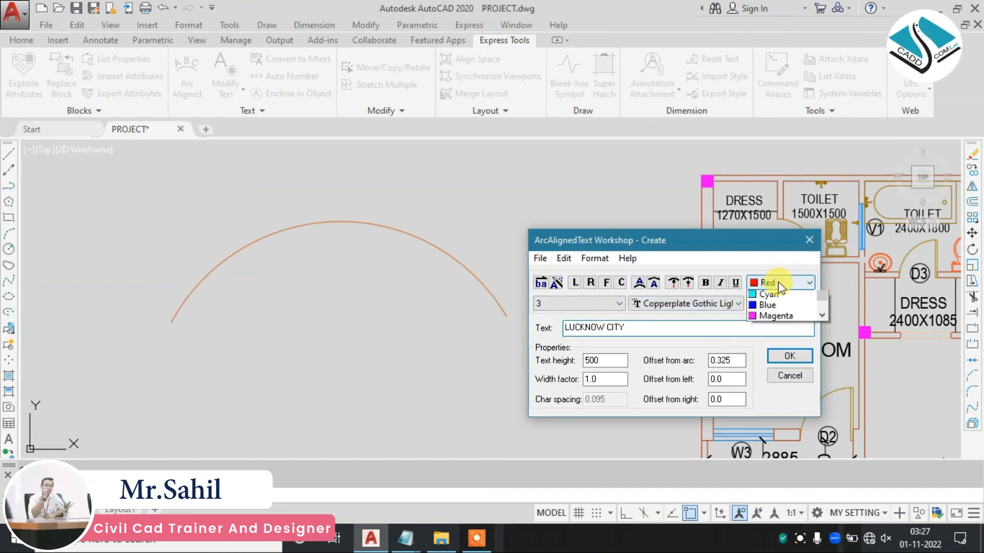
pyautogui.click(786, 349)
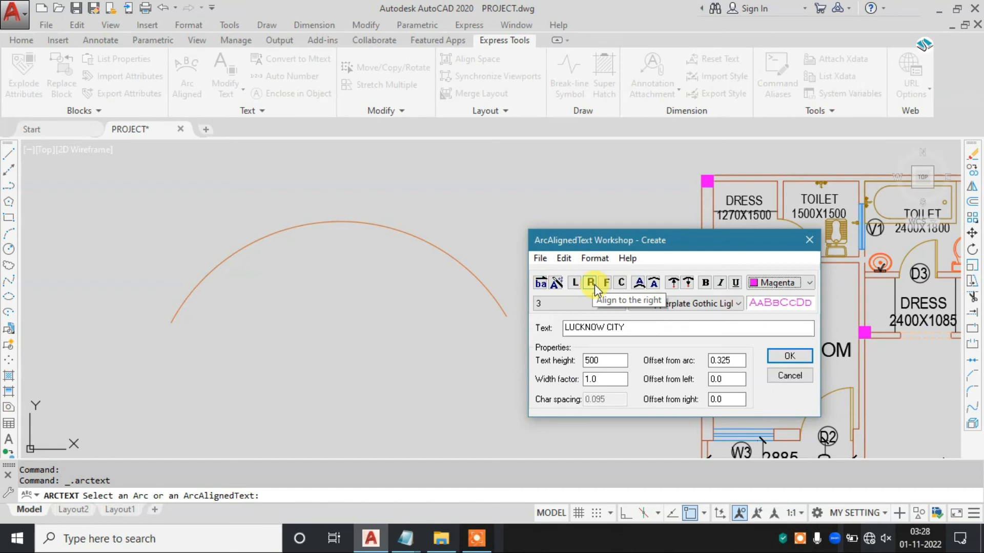
pyautogui.click(802, 354)
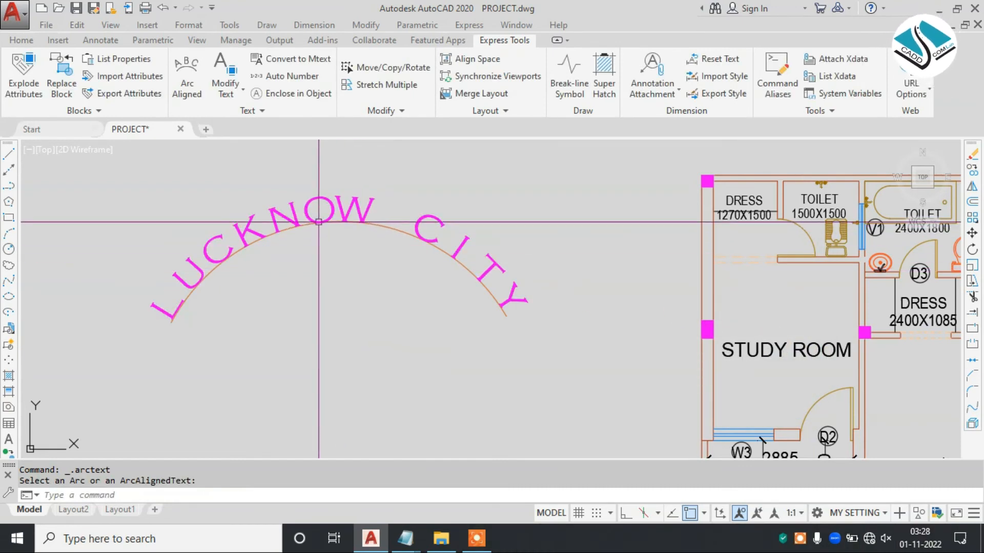
# Step: Open the properties of the LUCKNOW CITY arc text and set its color to 205,105,40 and width factor to 1.5
pyautogui.click(364, 211)
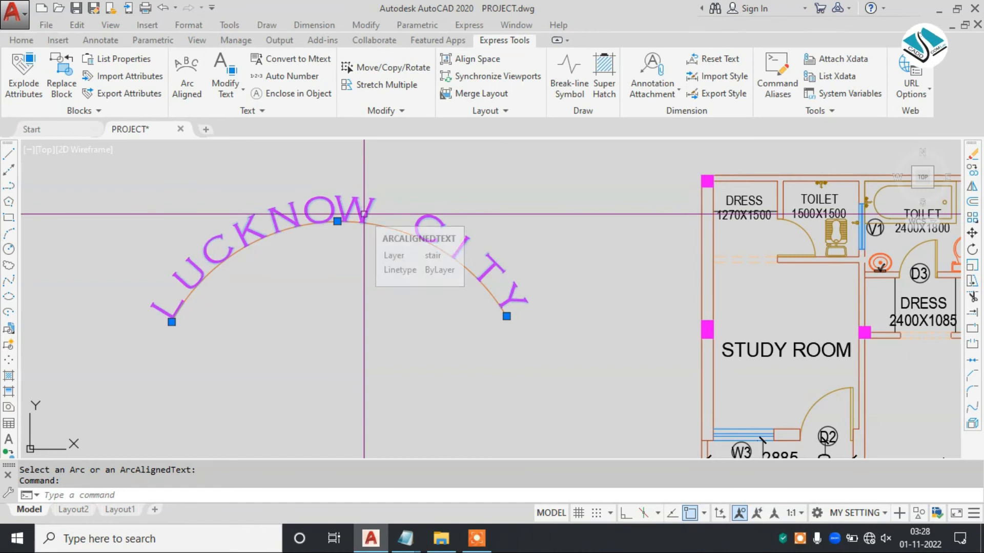
pyautogui.click(364, 214)
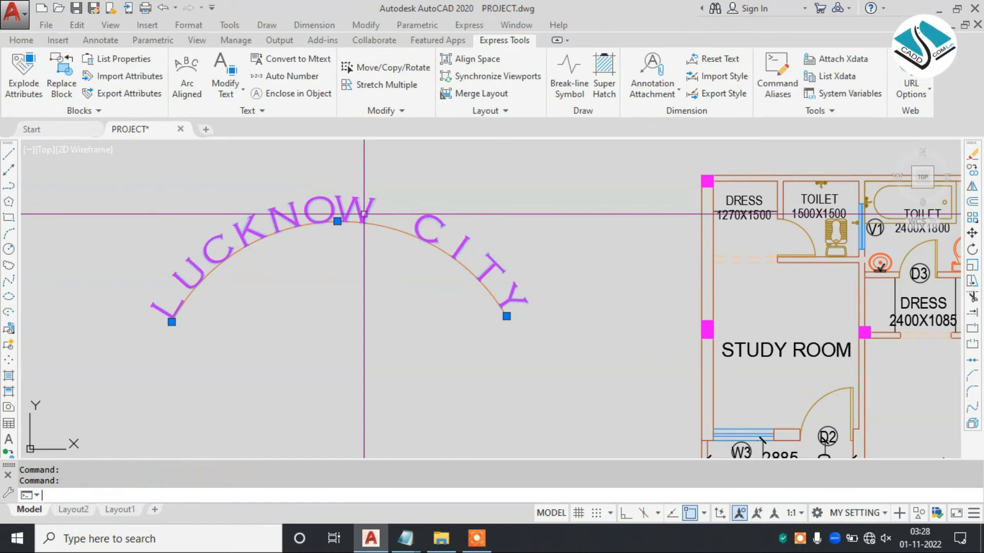
pyautogui.write('CH')
pyautogui.press('Return')
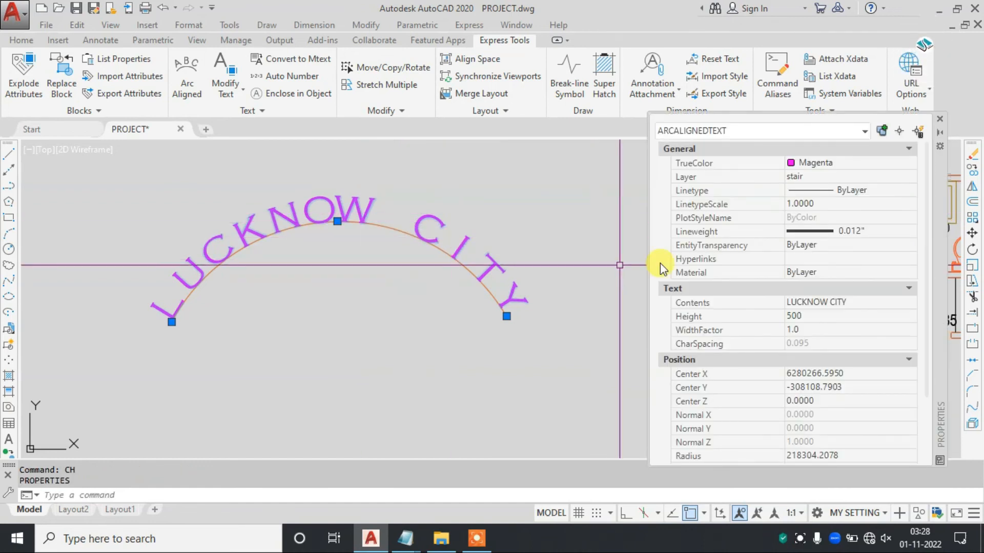
pyautogui.click(843, 163)
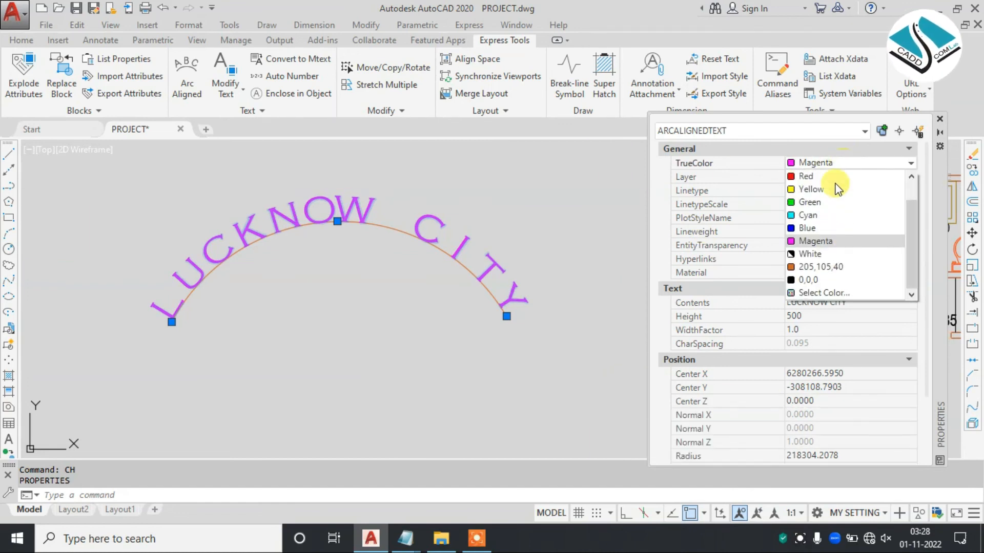
pyautogui.click(814, 264)
pyautogui.click(803, 332)
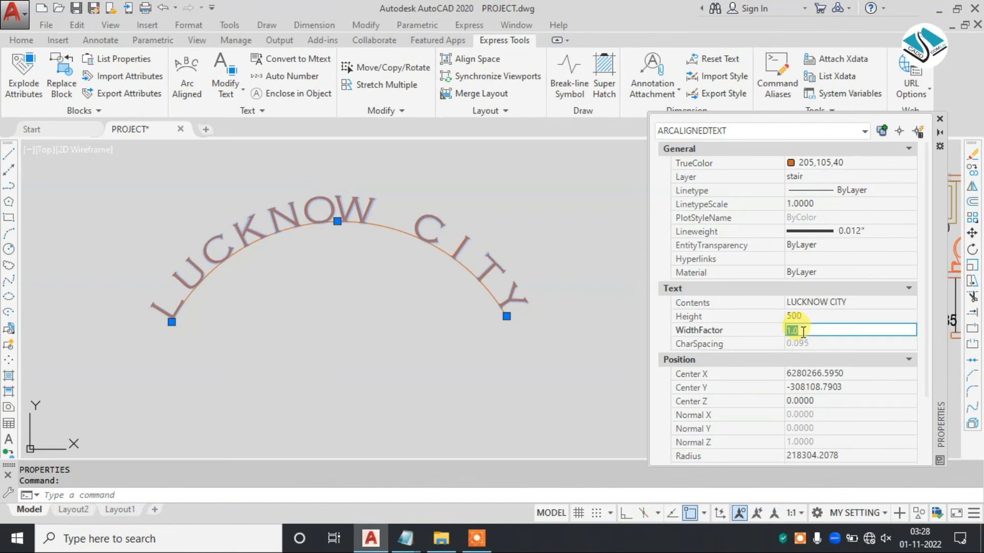
pyautogui.press('Return')
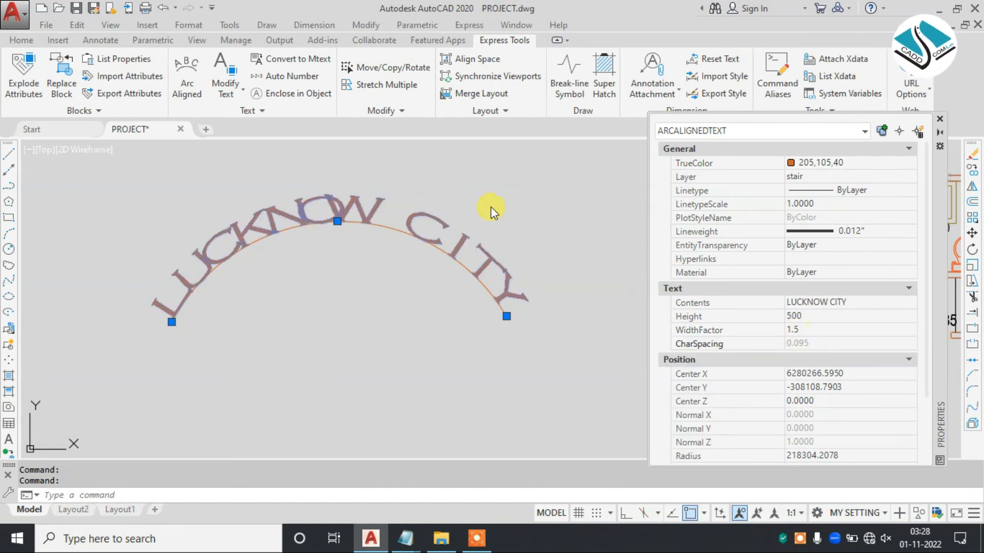
# Step: Set the LUCKNOW CITY arc text's width factor to 0.6 and height to 400, closing its properties and clearing the selection
pyautogui.click(821, 330)
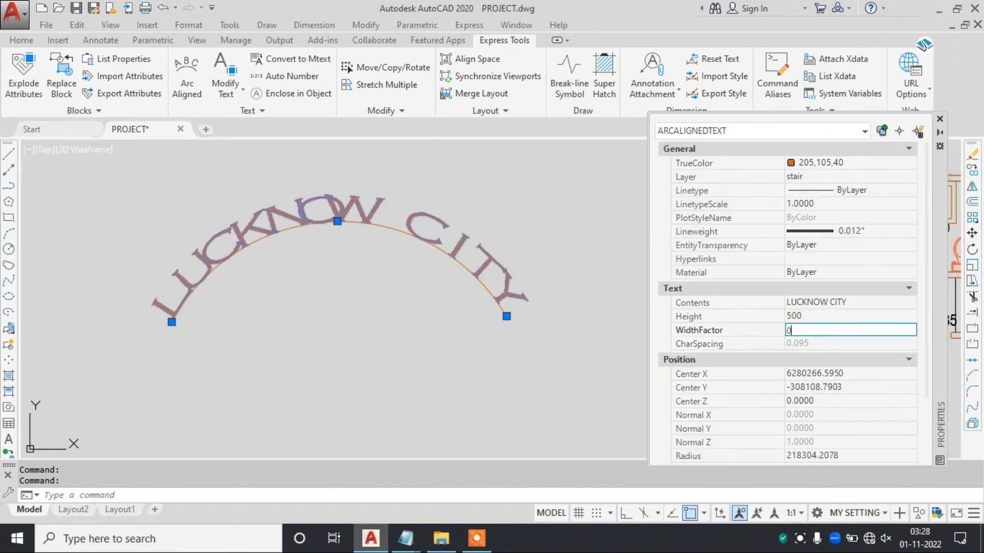
pyautogui.press('Return')
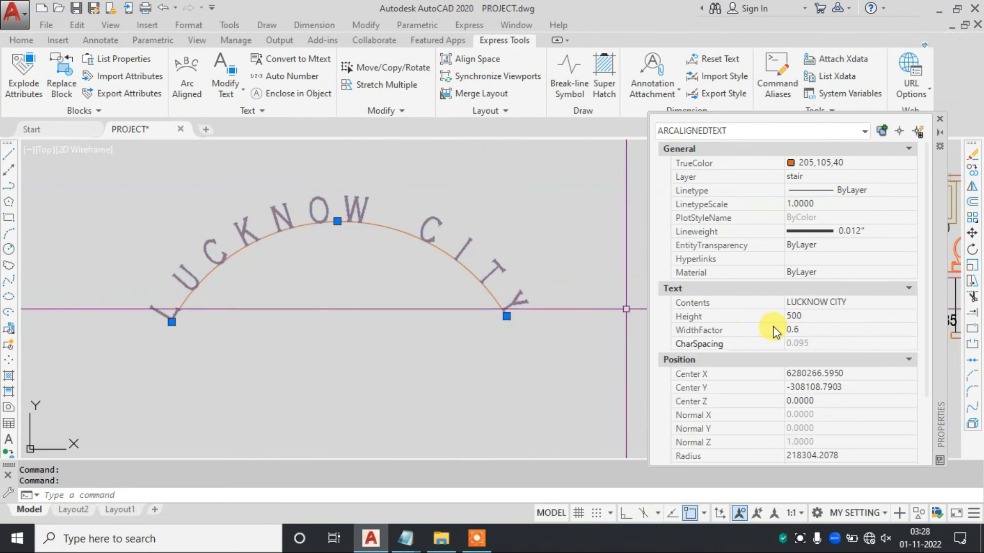
pyautogui.click(817, 317)
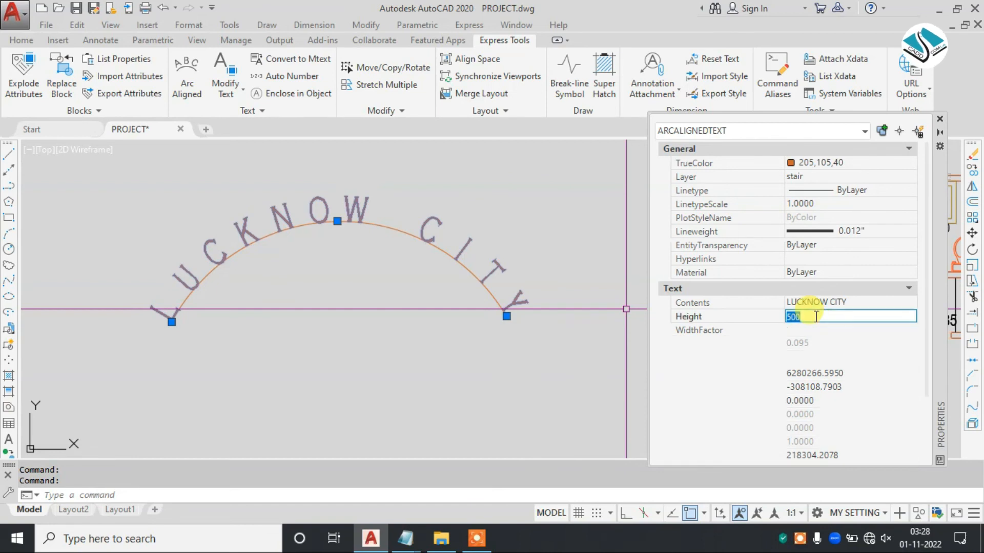
pyautogui.write('400')
pyautogui.click(815, 329)
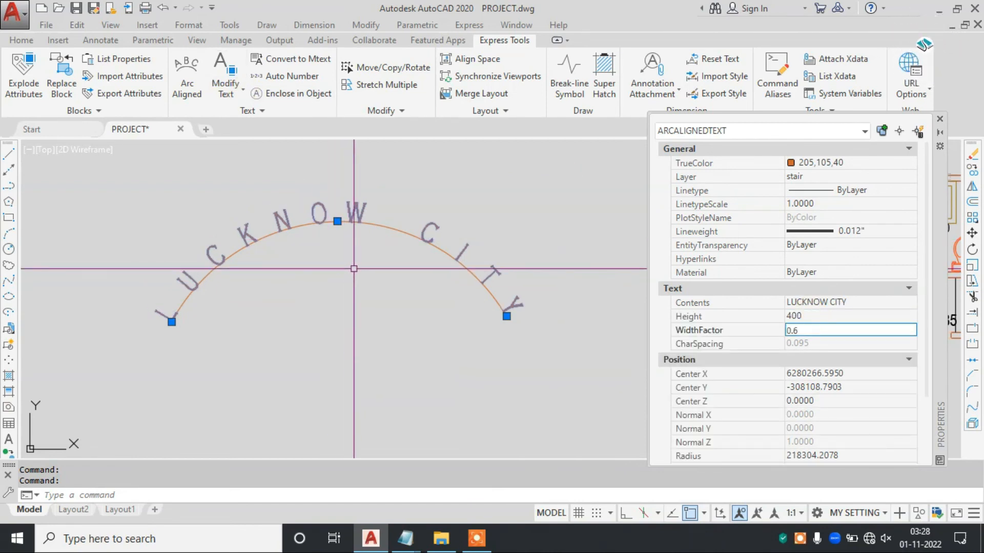
pyautogui.click(941, 121)
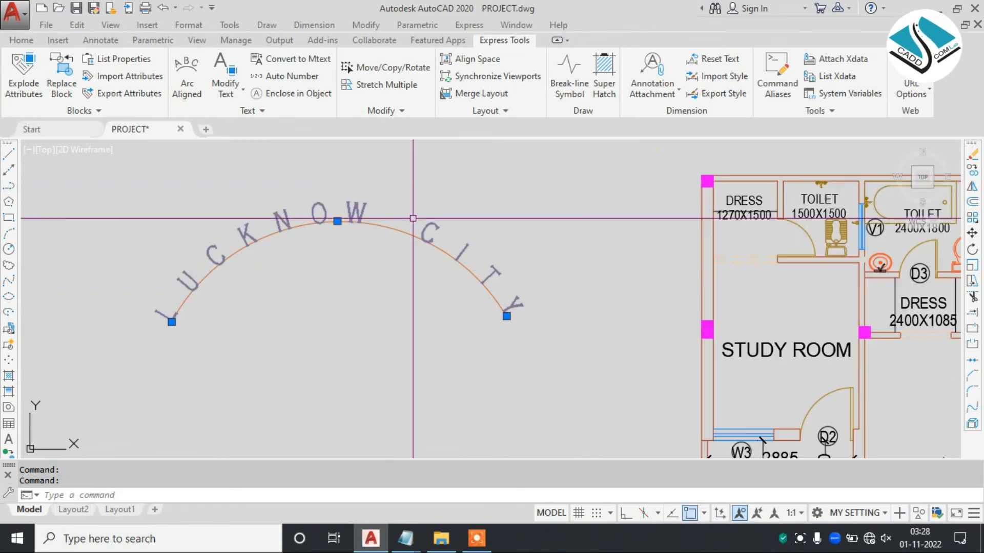
pyautogui.scroll(-2, 390, 246)
pyautogui.press('Escape')
# Step: Switch to the Notepad list of AutoCAD text commands and place the cursor after the Text to mtext entry
pyautogui.moveTo(507, 266); pyautogui.dragTo(293, 221, button='middle')
pyautogui.scroll(-4, 323, 240)
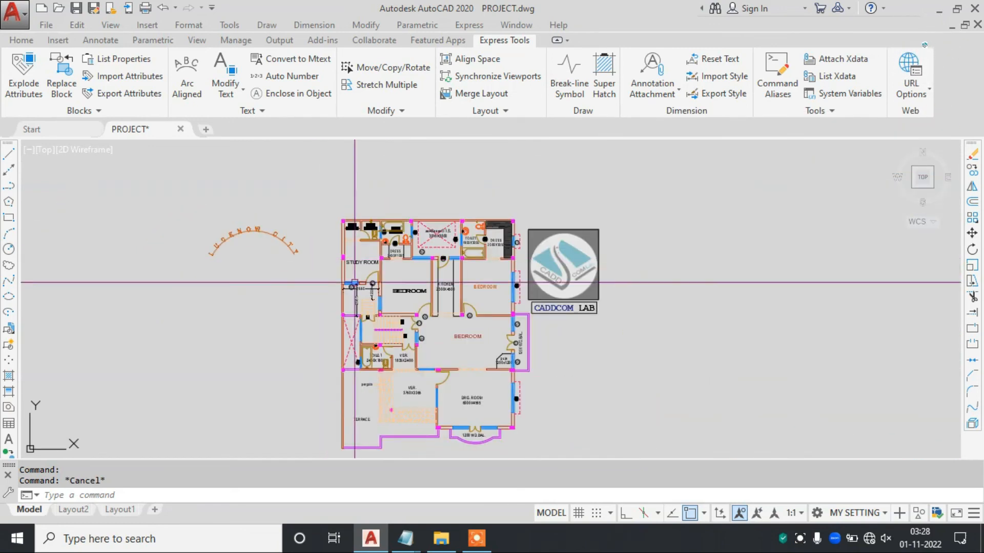
pyautogui.scroll(2, 399, 301)
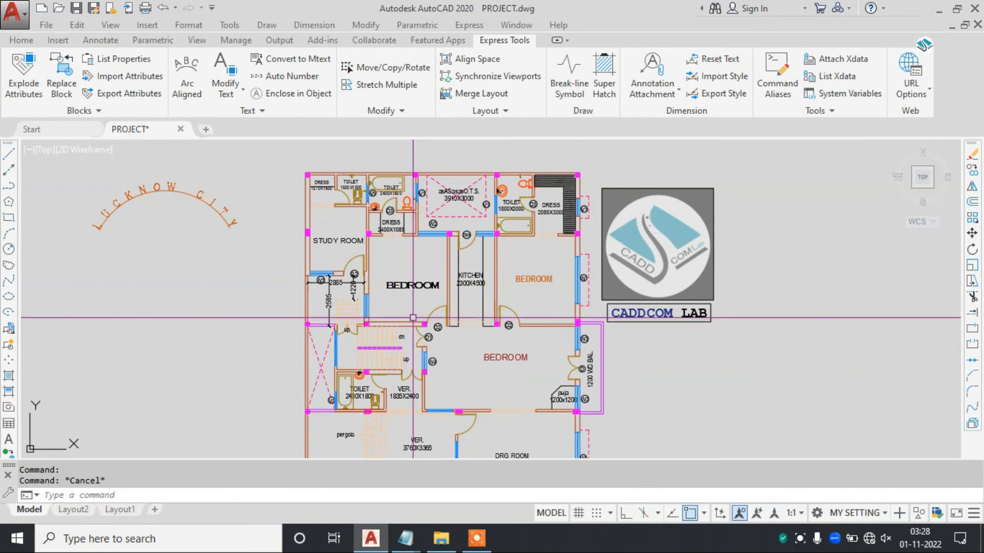
pyautogui.moveTo(405, 538)
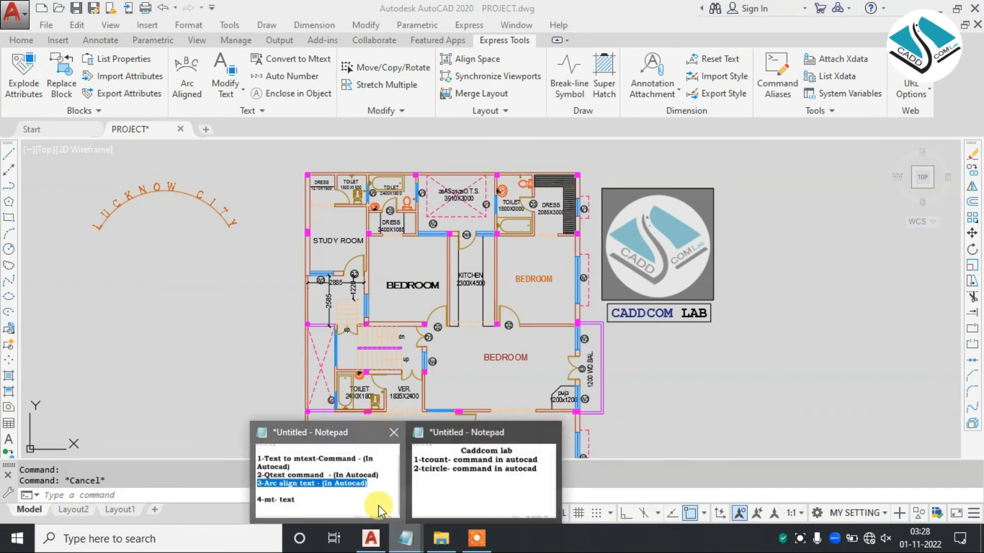
pyautogui.click(378, 507)
pyautogui.click(283, 189)
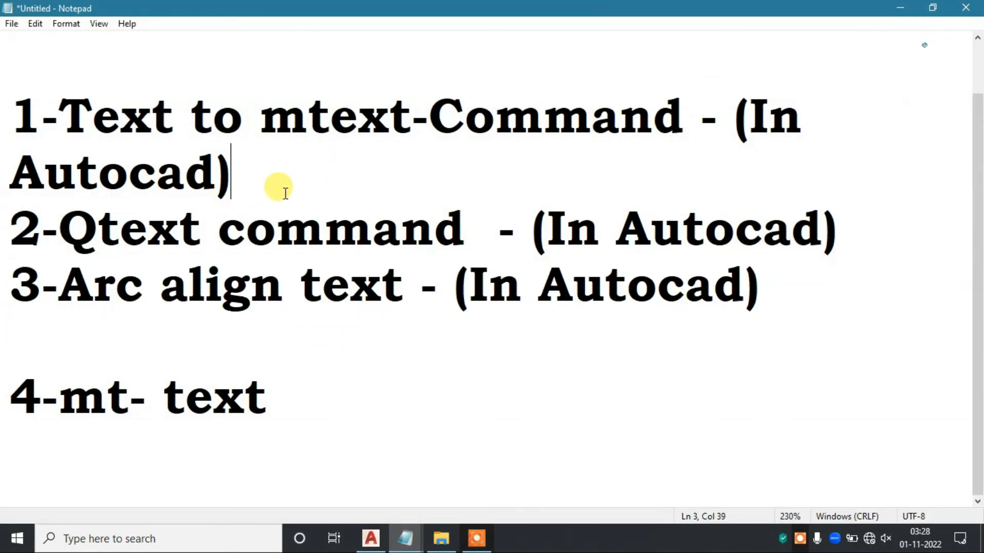